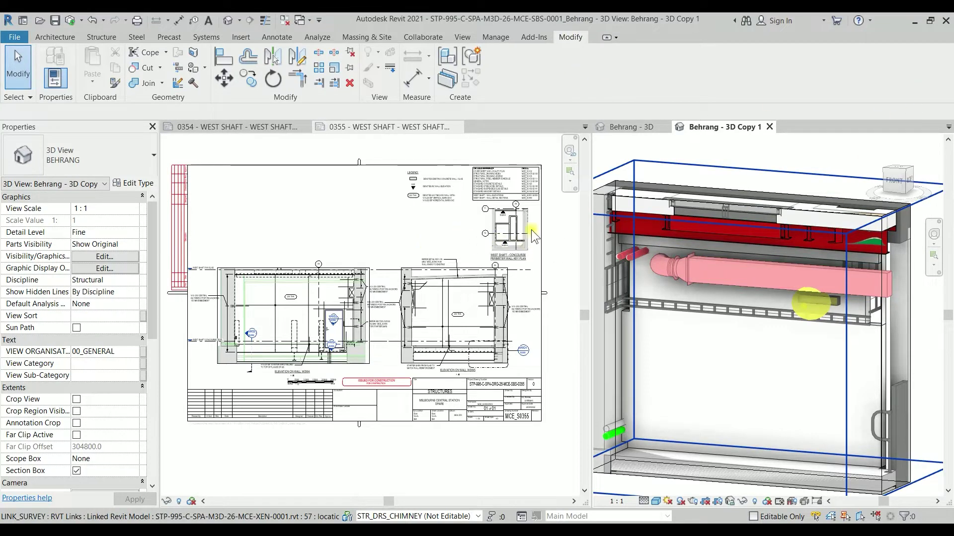
Widen the 3D view pane, select wall WSW5-200 and examine it in the WSW5 elevation on sheet 0355
{"action": "left_click_drag", "start_coordinate": [592, 261], "coordinate": [578, 263]}
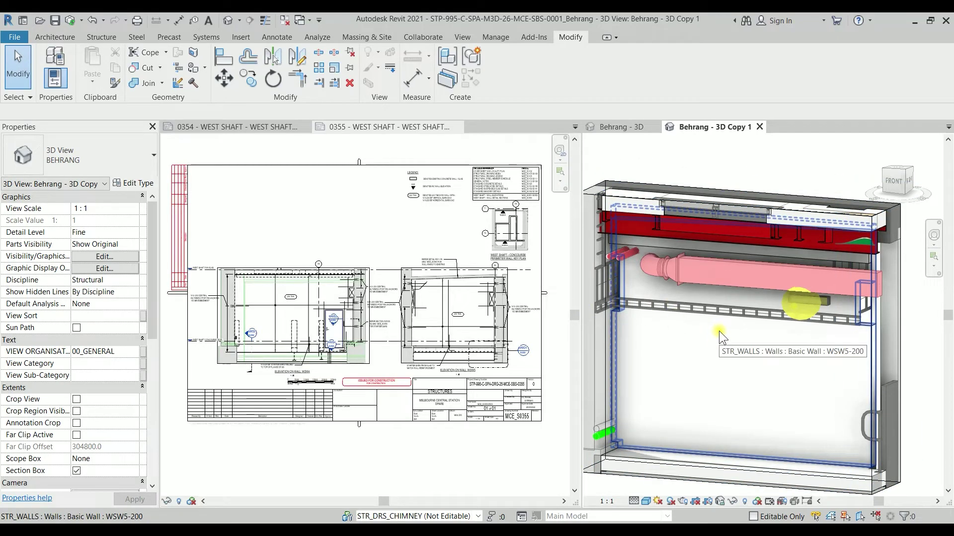
{"action": "left_click", "coordinate": [737, 366]}
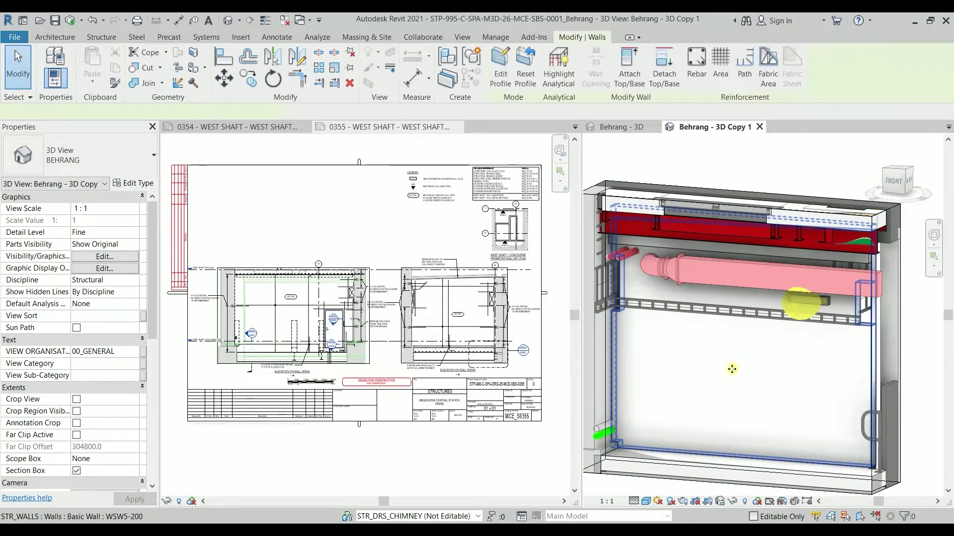
{"action": "middle_click_drag", "start_coordinate": [737, 366], "coordinate": [757, 294]}
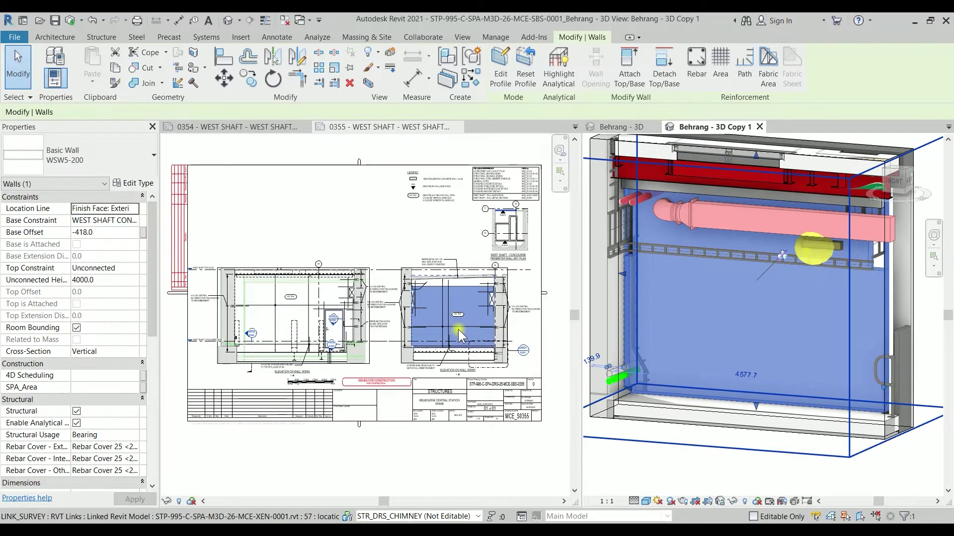
{"action": "scroll", "coordinate": [458, 329], "scroll_direction": "up", "scroll_amount": 3}
{"action": "scroll", "coordinate": [492, 323], "scroll_direction": "up", "scroll_amount": 2}
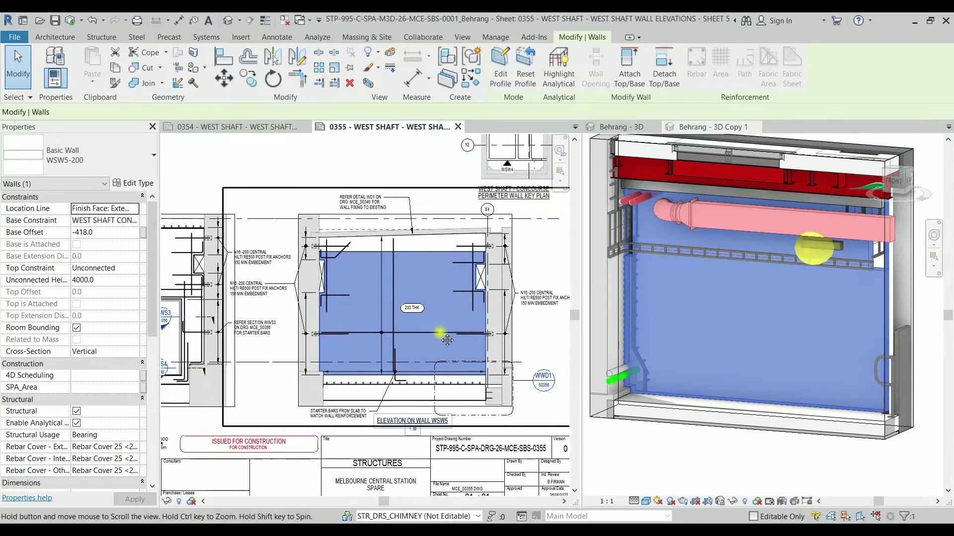
{"action": "scroll", "coordinate": [412, 309], "scroll_direction": "up", "scroll_amount": 2}
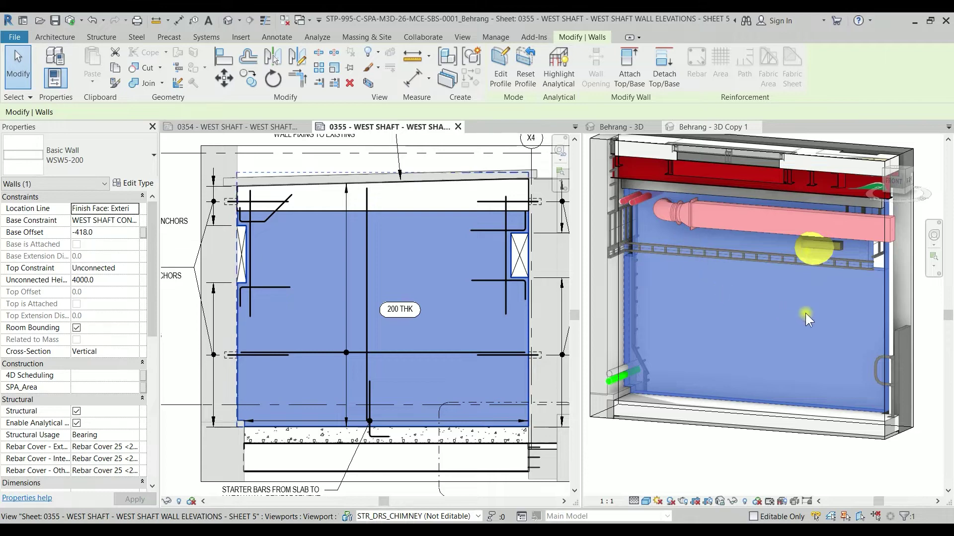
Examine the back face of wall WSW5-200 in the 3D view and reselect the wall
{"action": "middle_click_drag", "start_coordinate": [805, 313], "coordinate": [848, 219], "text": "shift"}
{"action": "left_click", "coordinate": [855, 214]}
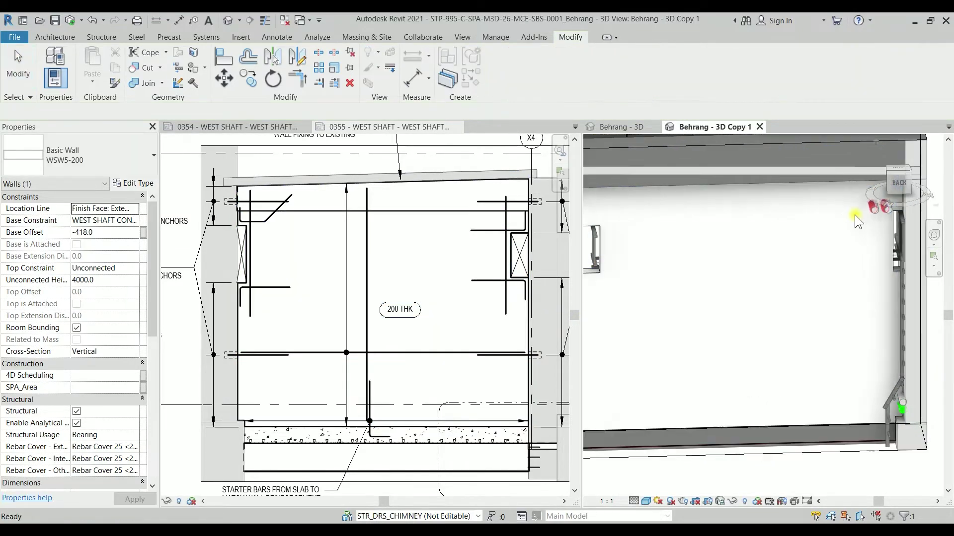
{"action": "left_click", "coordinate": [899, 177]}
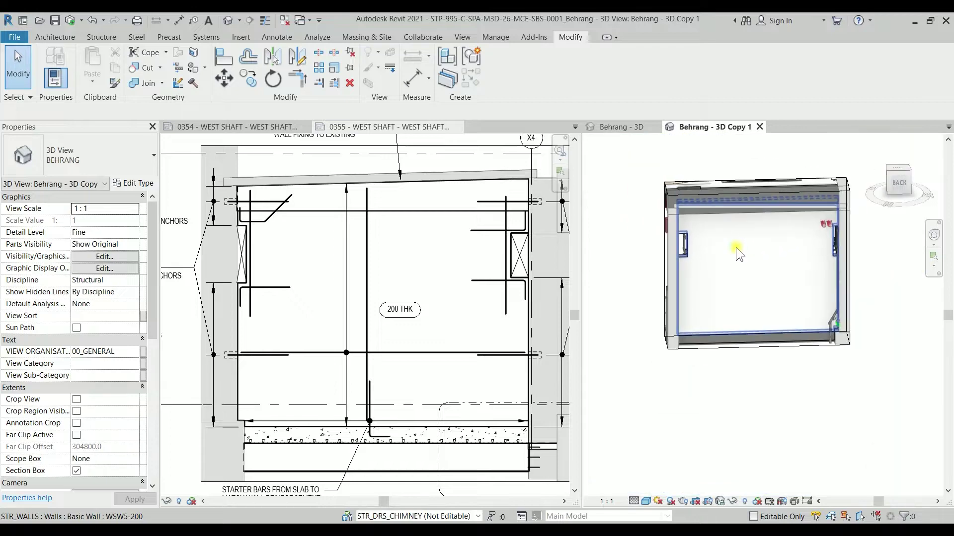
{"action": "left_click", "coordinate": [711, 262]}
{"action": "middle_click_drag", "start_coordinate": [755, 262], "coordinate": [705, 231], "text": "shift"}
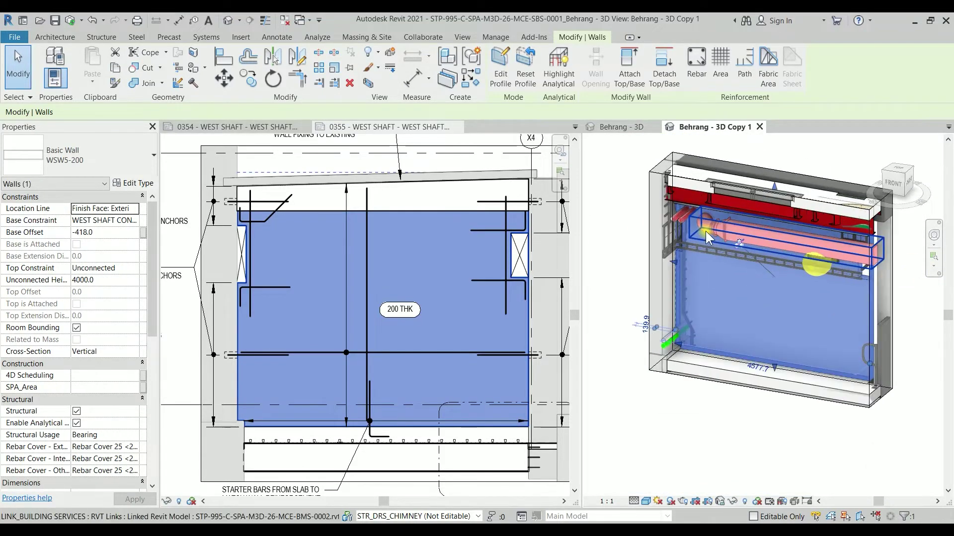
Clear the wall selection and examine how the red pipes and the pink duct meet wall WSW5-200
{"action": "key", "text": "Escape"}
{"action": "scroll", "coordinate": [704, 227], "scroll_direction": "up", "scroll_amount": 5}
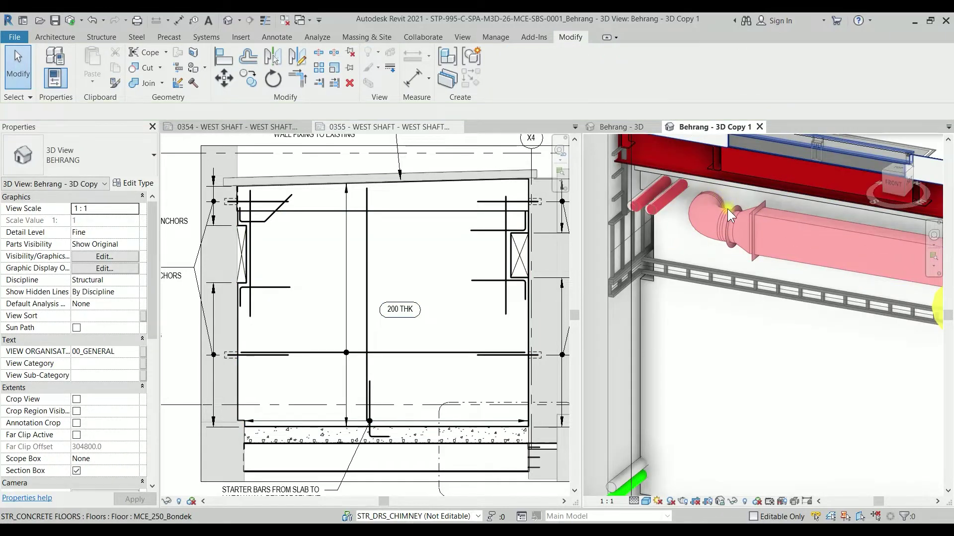
{"action": "scroll", "coordinate": [726, 222], "scroll_direction": "down", "scroll_amount": 5}
{"action": "middle_click_drag", "start_coordinate": [726, 222], "coordinate": [767, 261], "text": "shift"}
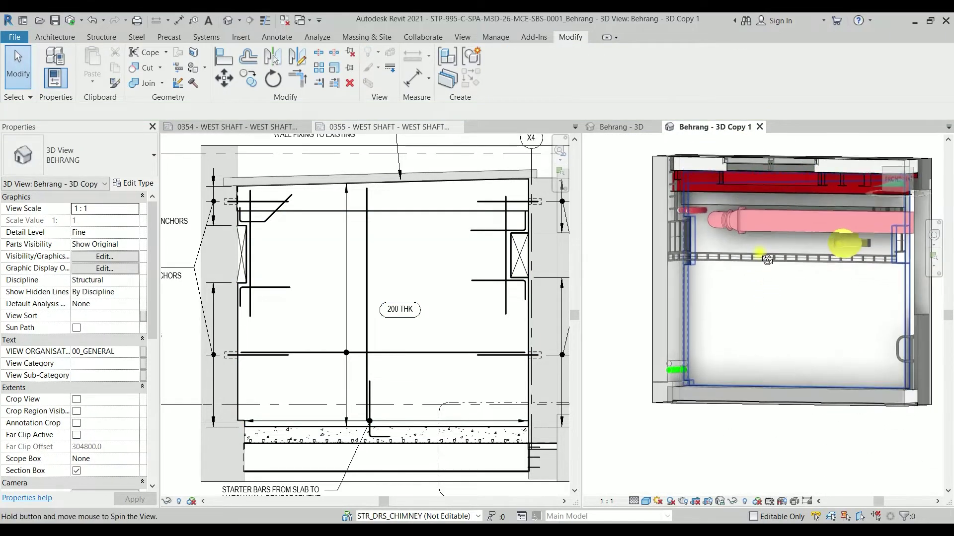
{"action": "scroll", "coordinate": [700, 213], "scroll_direction": "up", "scroll_amount": 4}
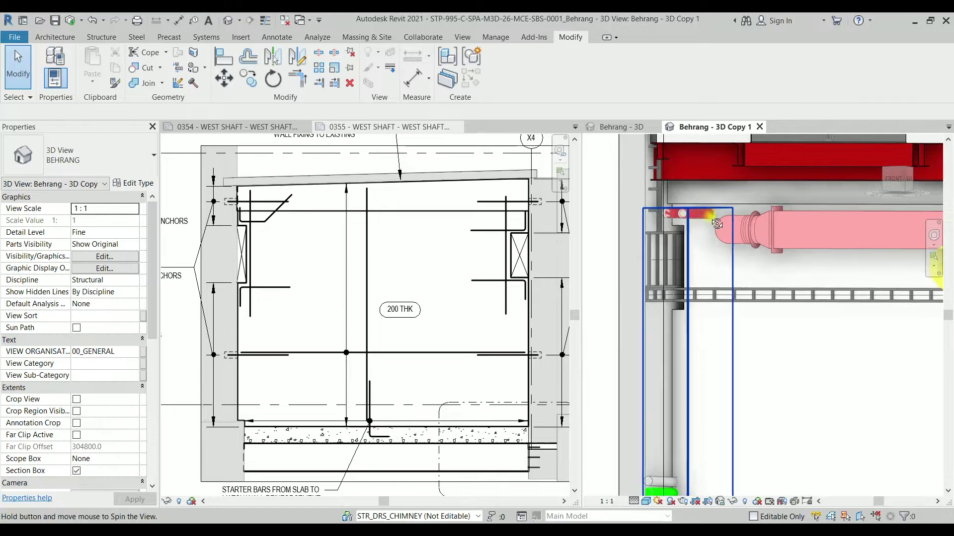
{"action": "mouse_move", "coordinate": [717, 224]}
{"action": "middle_mouse_down", "text": "shift"}
{"action": "mouse_move", "coordinate": [700, 222]}
{"action": "mouse_move", "coordinate": [756, 225]}
{"action": "mouse_move", "coordinate": [679, 216]}
{"action": "mouse_move", "coordinate": [731, 241]}
{"action": "mouse_move", "coordinate": [724, 234]}
{"action": "middle_mouse_up", "text": "shift"}
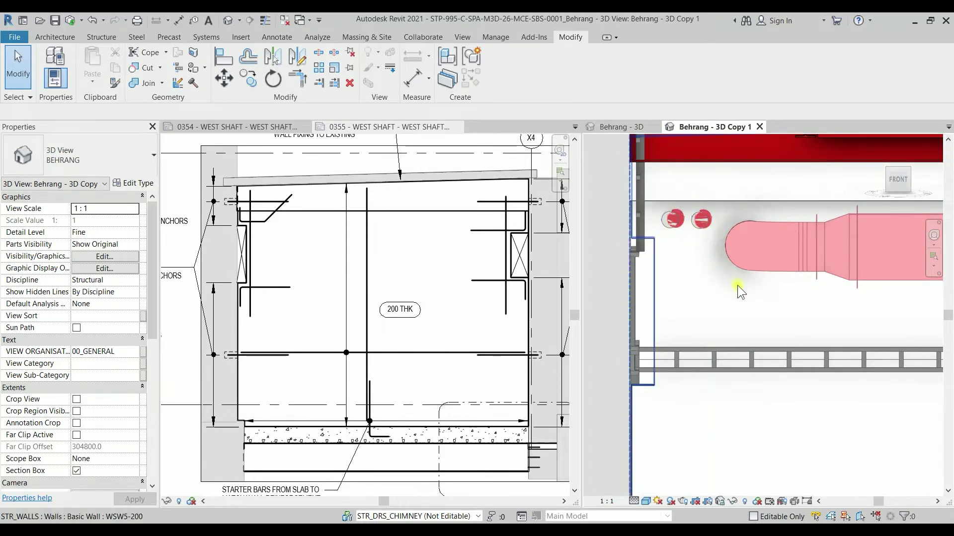
{"action": "middle_click_drag", "start_coordinate": [738, 292], "coordinate": [672, 293], "text": "shift"}
{"action": "left_click", "coordinate": [727, 309]}
{"action": "key", "text": "Escape"}
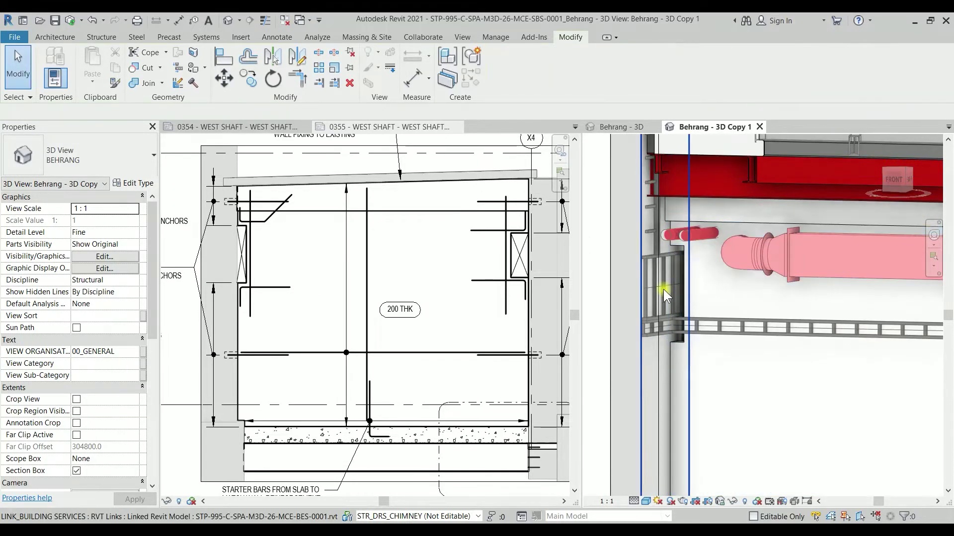
Select the narrow wall opening beside the red pipes in the 3D view and compare it with the elevation
{"action": "left_click", "coordinate": [683, 249]}
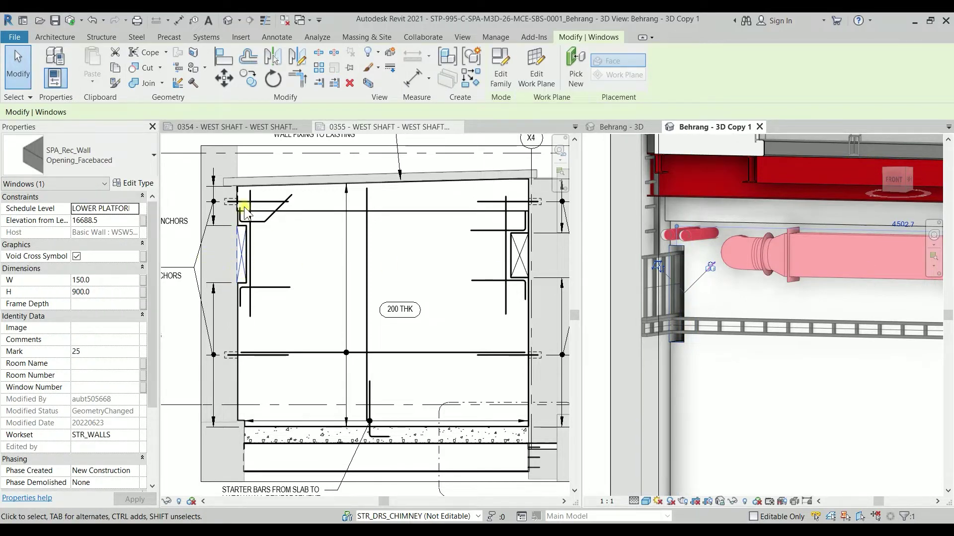
{"action": "left_click", "coordinate": [278, 255]}
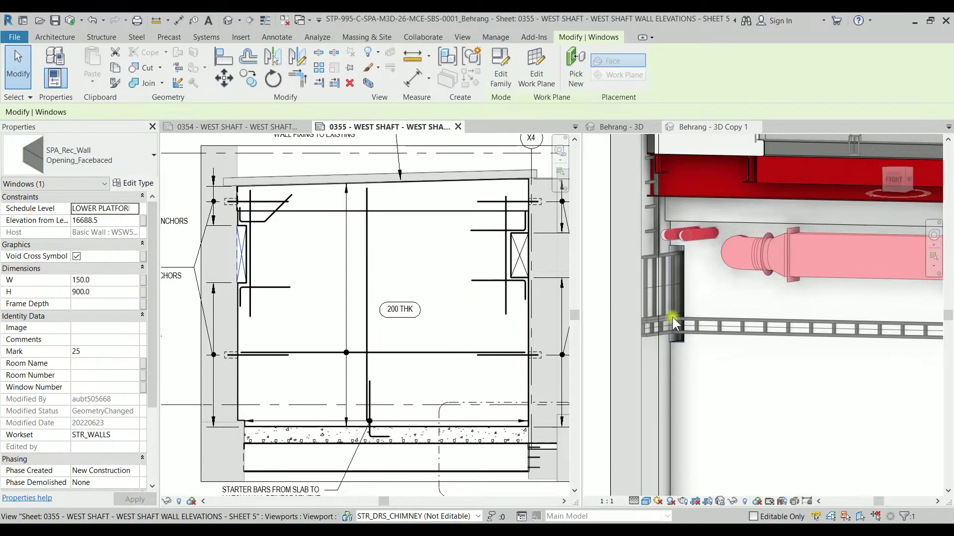
{"action": "key", "text": "Escape"}
Activate the WSW5 elevation viewport and select the opening near grid X4 to locate it in the 3D view
{"action": "left_click", "coordinate": [512, 266]}
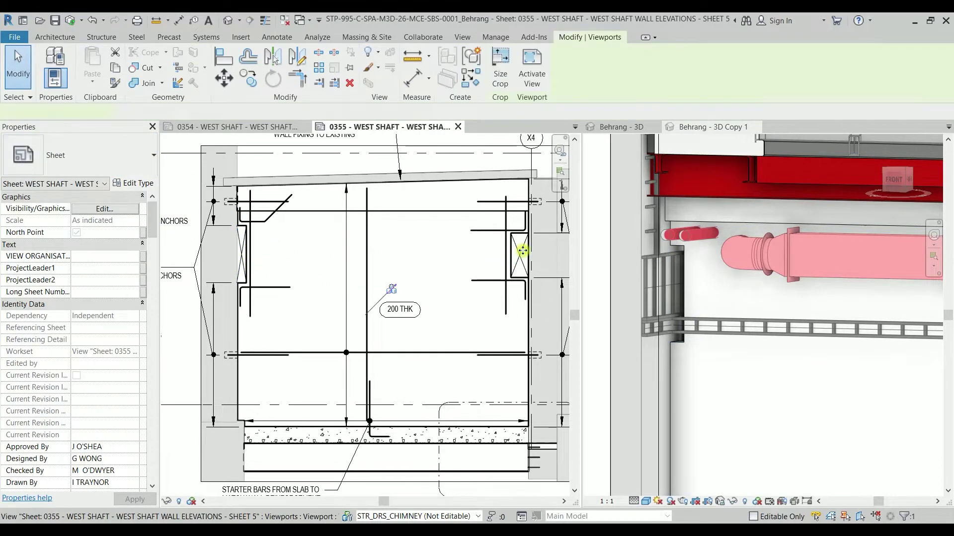
{"action": "key", "text": "Escape"}
{"action": "left_click", "coordinate": [485, 257]}
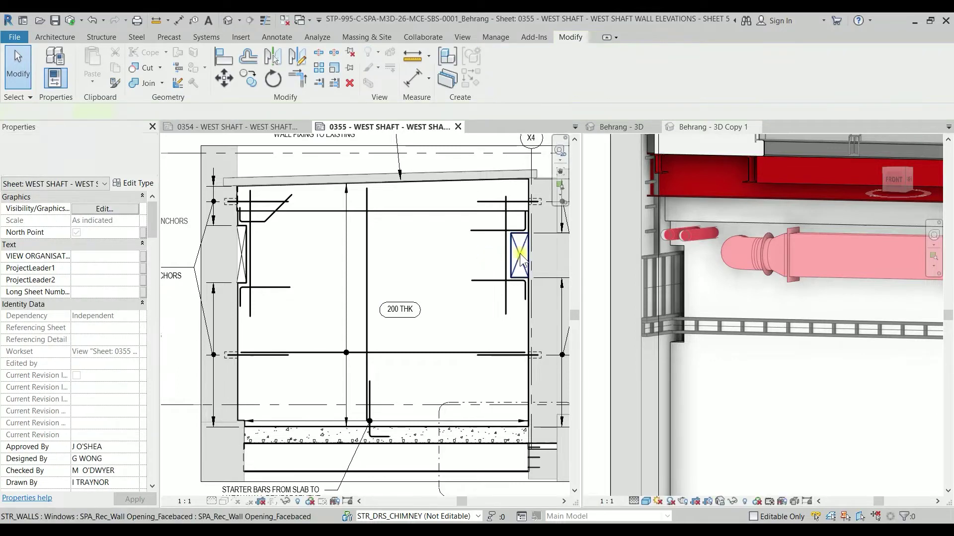
{"action": "left_click", "coordinate": [690, 312]}
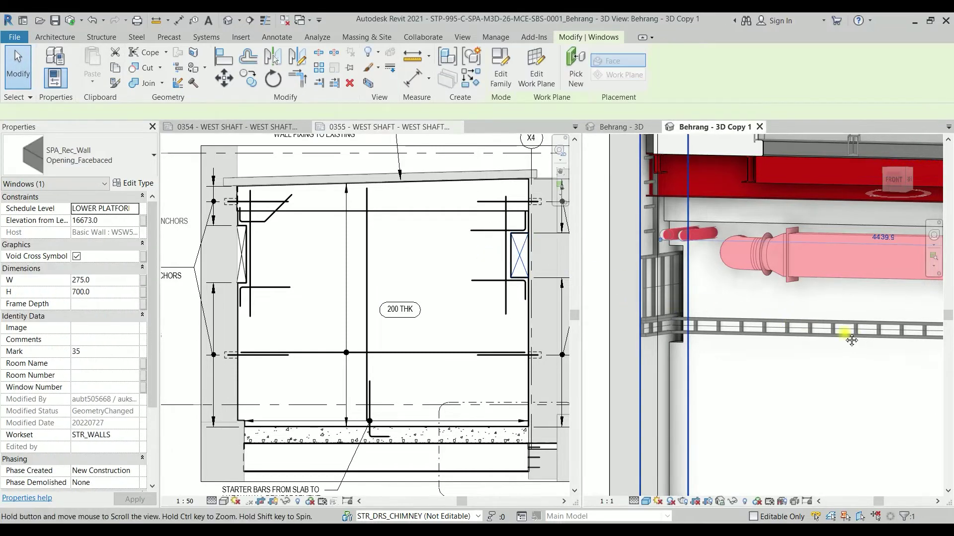
{"action": "middle_click_drag", "start_coordinate": [690, 312], "coordinate": [768, 288], "text": "shift"}
{"action": "left_click", "coordinate": [748, 344]}
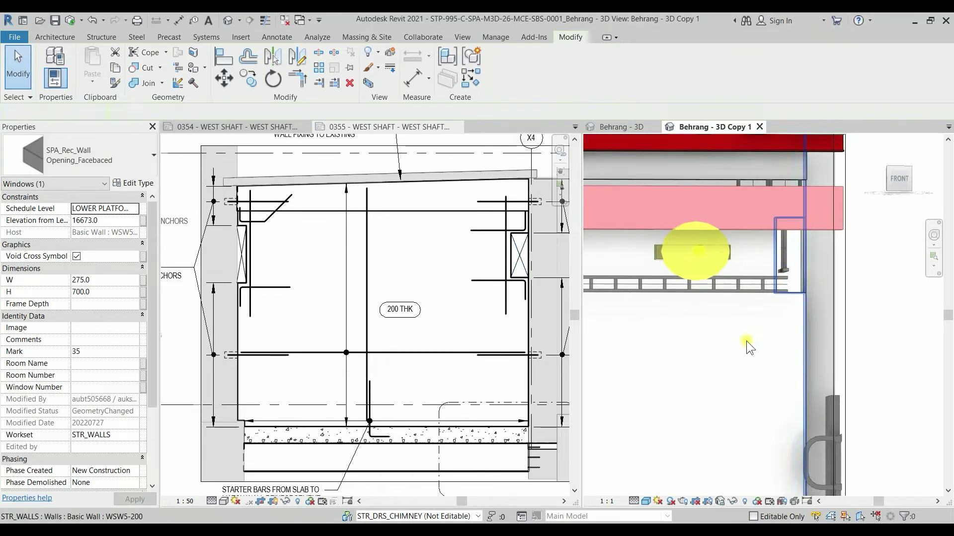
Examine the green pipe passing through the lower corner of wall WSW5-200 in the 3D view
{"action": "scroll", "coordinate": [738, 344], "scroll_direction": "down", "scroll_amount": 2}
{"action": "mouse_move", "coordinate": [738, 344]}
{"action": "middle_mouse_down"}
{"action": "mouse_move", "coordinate": [696, 350]}
{"action": "mouse_move", "coordinate": [691, 336]}
{"action": "mouse_move", "coordinate": [758, 313]}
{"action": "mouse_move", "coordinate": [734, 331]}
{"action": "middle_mouse_up"}
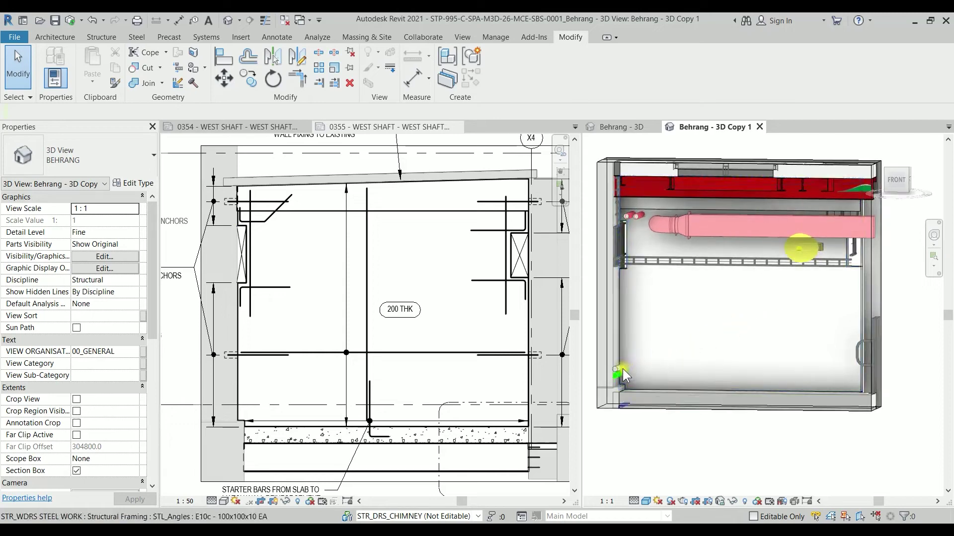
{"action": "scroll", "coordinate": [627, 368], "scroll_direction": "up", "scroll_amount": 6}
{"action": "scroll", "coordinate": [627, 370], "scroll_direction": "down", "scroll_amount": 2}
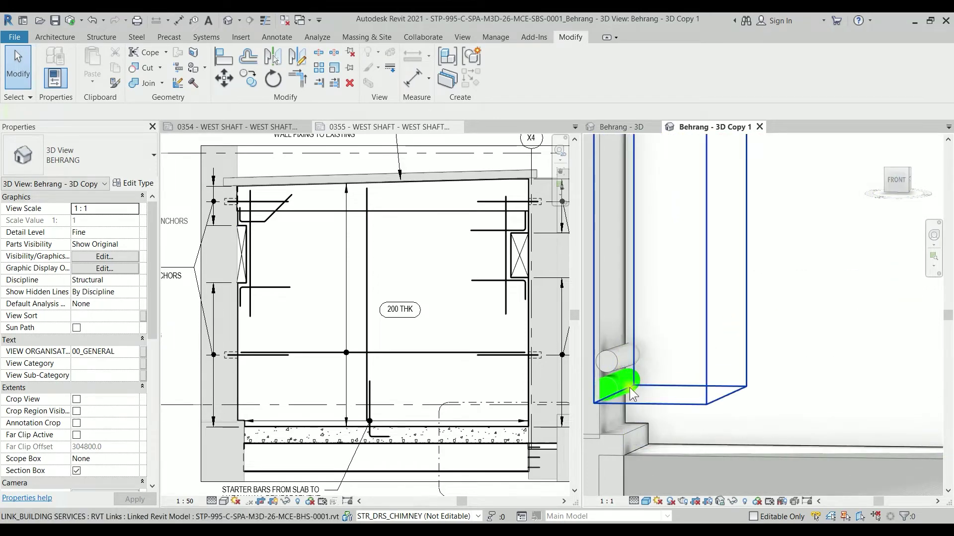
{"action": "scroll", "coordinate": [625, 377], "scroll_direction": "up", "scroll_amount": 2}
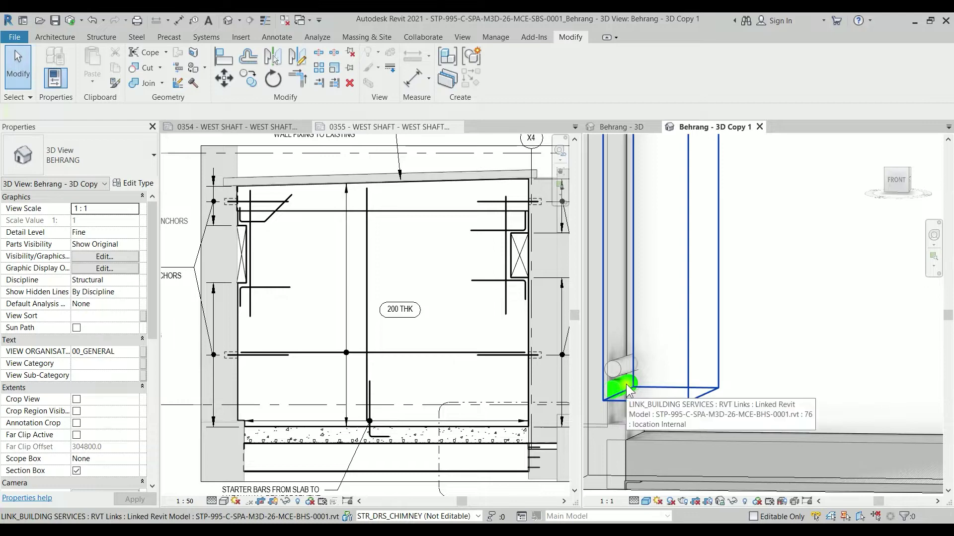
{"action": "scroll", "coordinate": [625, 383], "scroll_direction": "down", "scroll_amount": 5}
{"action": "middle_click_drag", "start_coordinate": [744, 345], "coordinate": [725, 372], "text": "shift"}
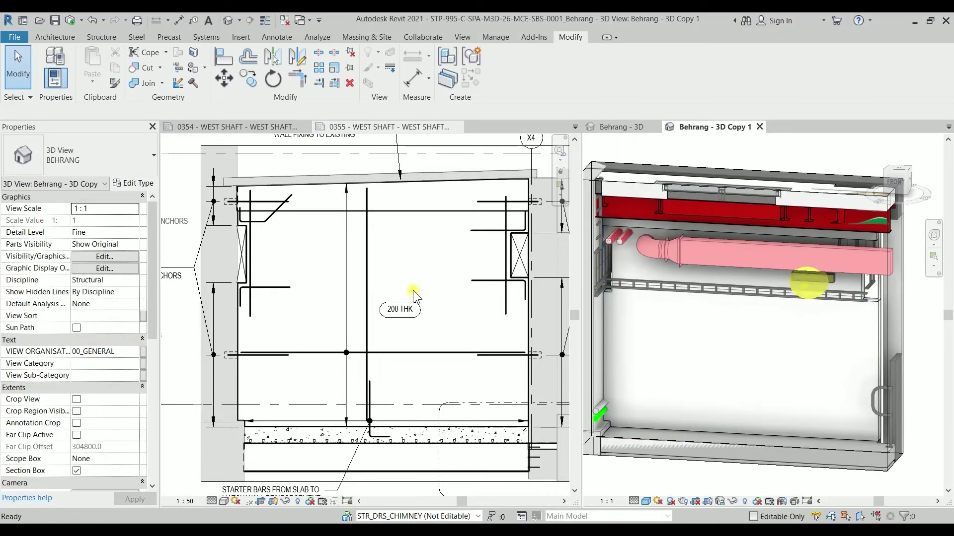
Select the linked duct model in the 3D view and open the temporary view properties options for the WSW5 elevation
{"action": "left_click", "coordinate": [686, 249]}
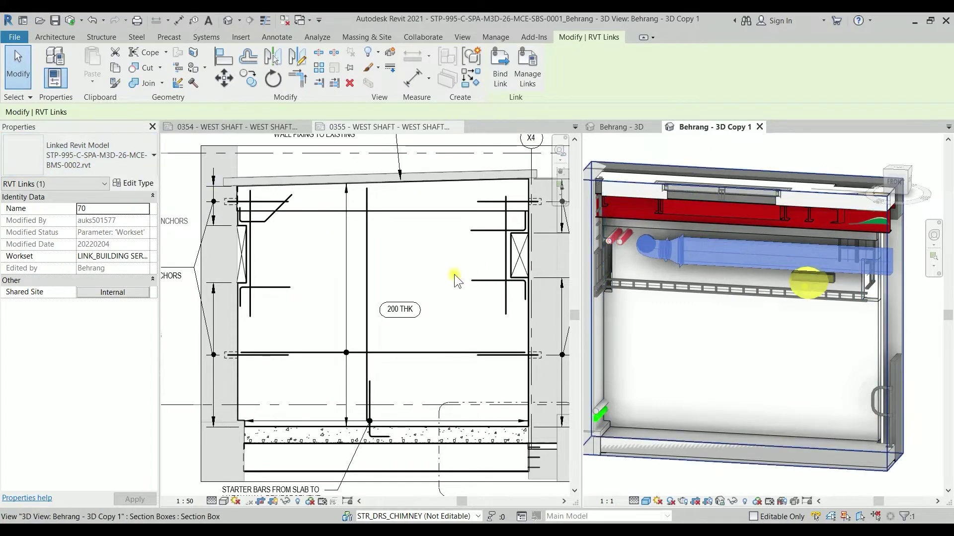
{"action": "scroll", "coordinate": [424, 260], "scroll_direction": "down", "scroll_amount": 2}
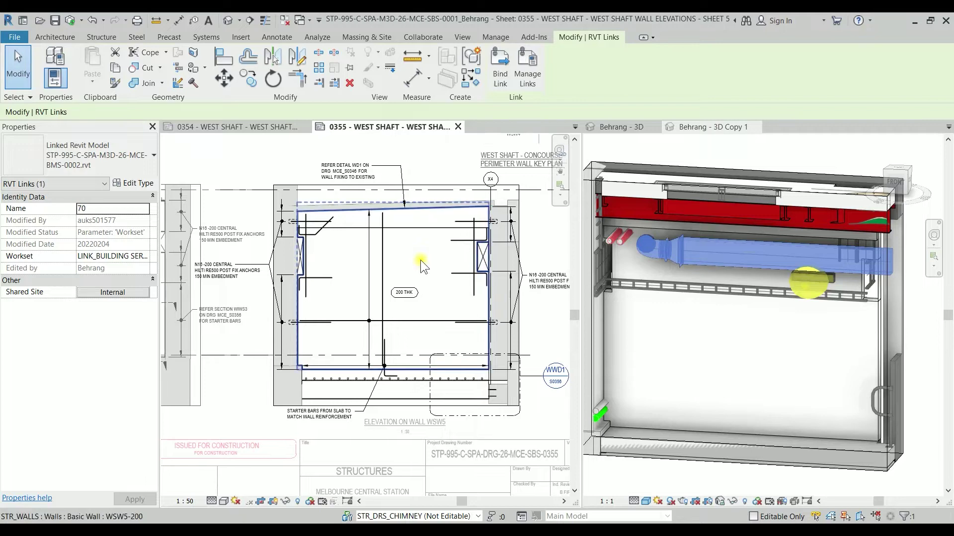
{"action": "scroll", "coordinate": [420, 260], "scroll_direction": "up", "scroll_amount": 1}
{"action": "scroll", "coordinate": [420, 261], "scroll_direction": "down", "scroll_amount": 1}
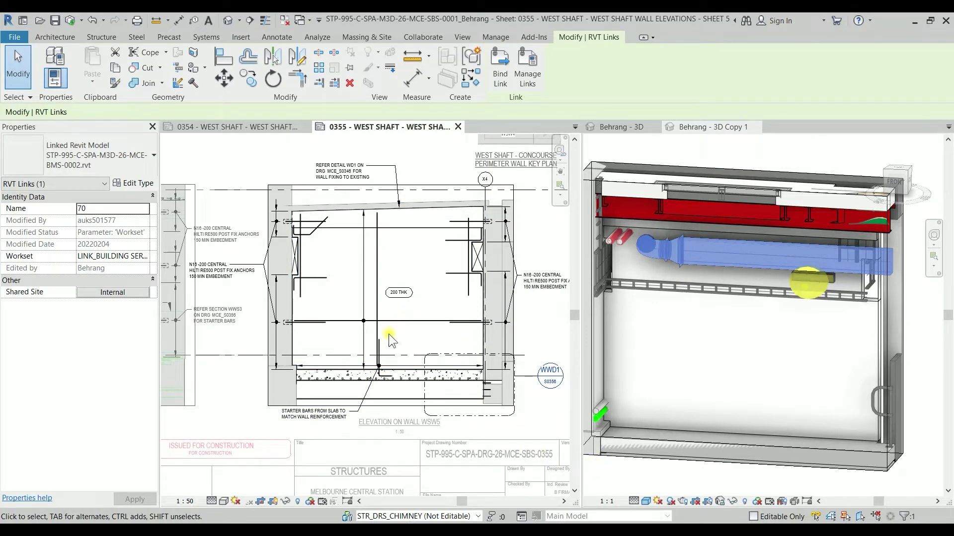
{"action": "left_click", "coordinate": [323, 501]}
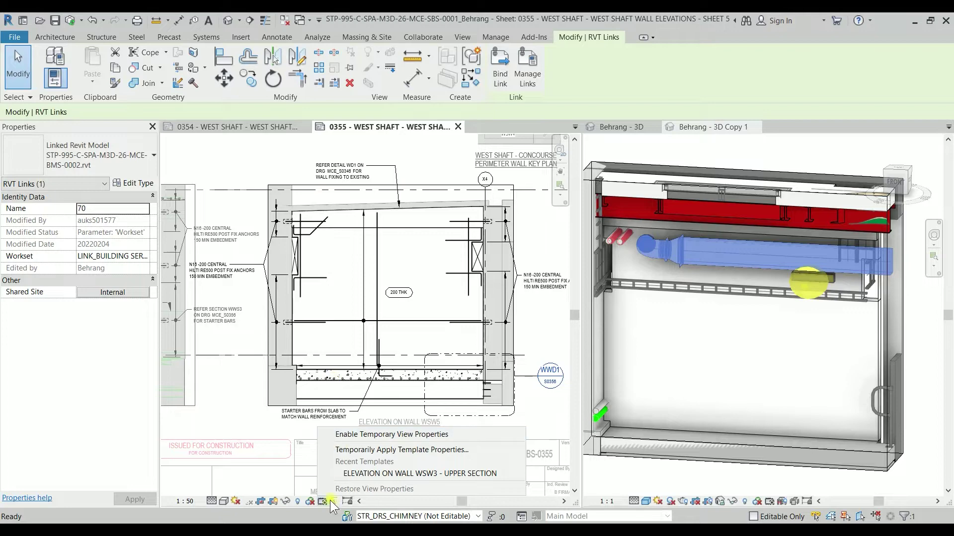
{"action": "left_click", "coordinate": [330, 450]}
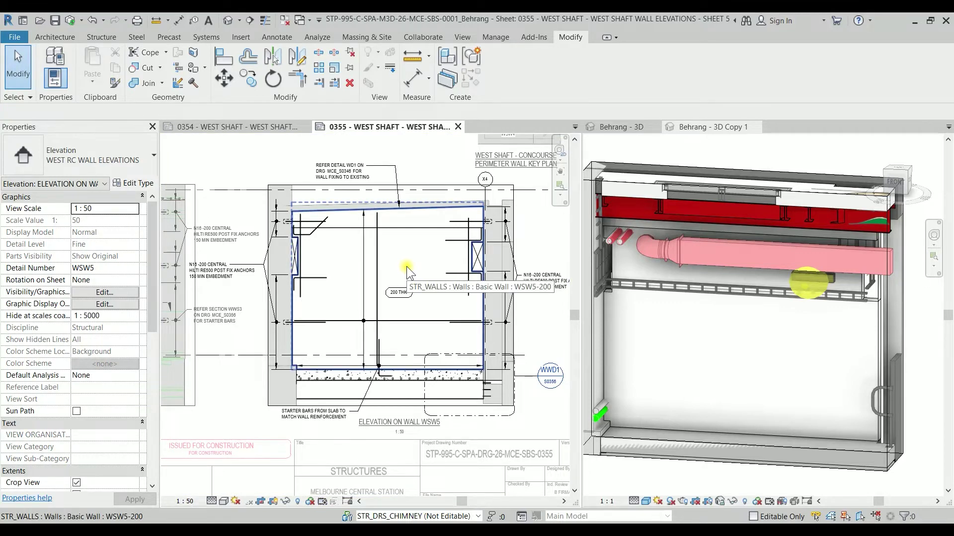
Search the keyboard shortcuts for "tempo", enter TV as new keys for Enable Temporary View Properties, and close the shortcut settings
{"action": "key", "text": "k"}
{"action": "key", "text": "s"}
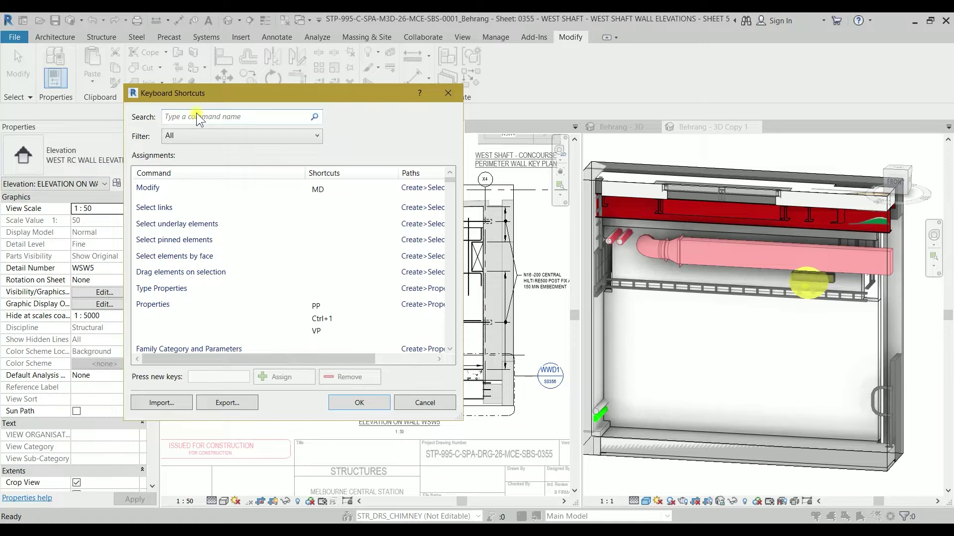
{"action": "type", "text": "tem"}
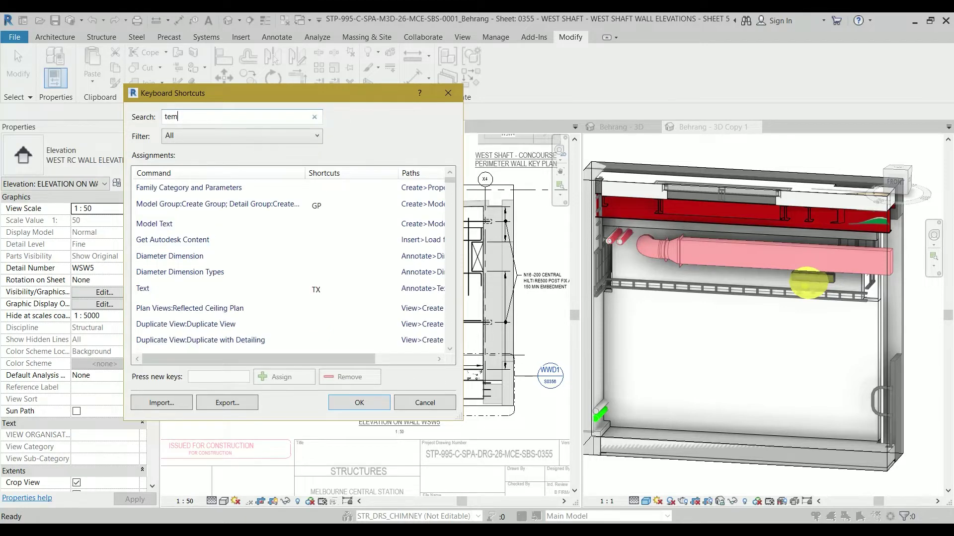
{"action": "type", "text": "po"}
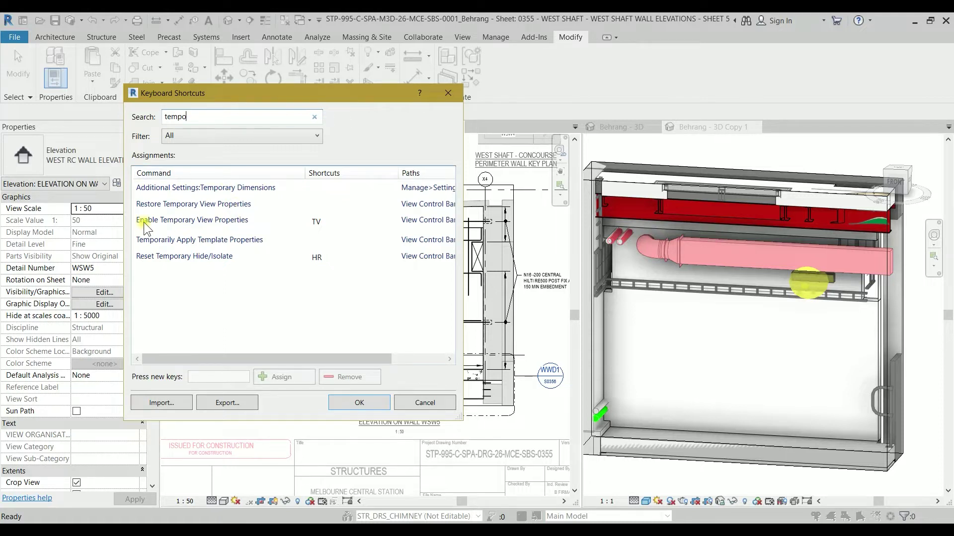
{"action": "left_click", "coordinate": [316, 222]}
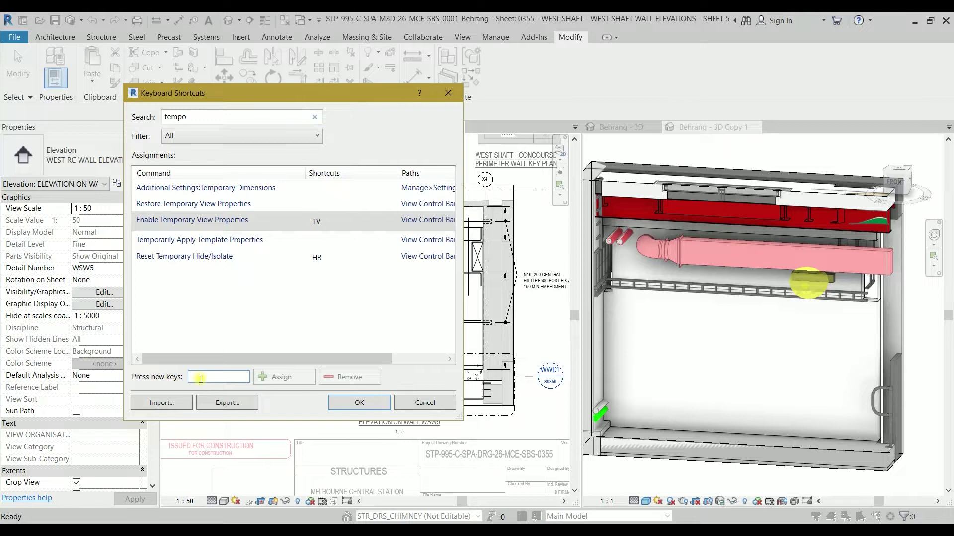
{"action": "type", "text": "TV"}
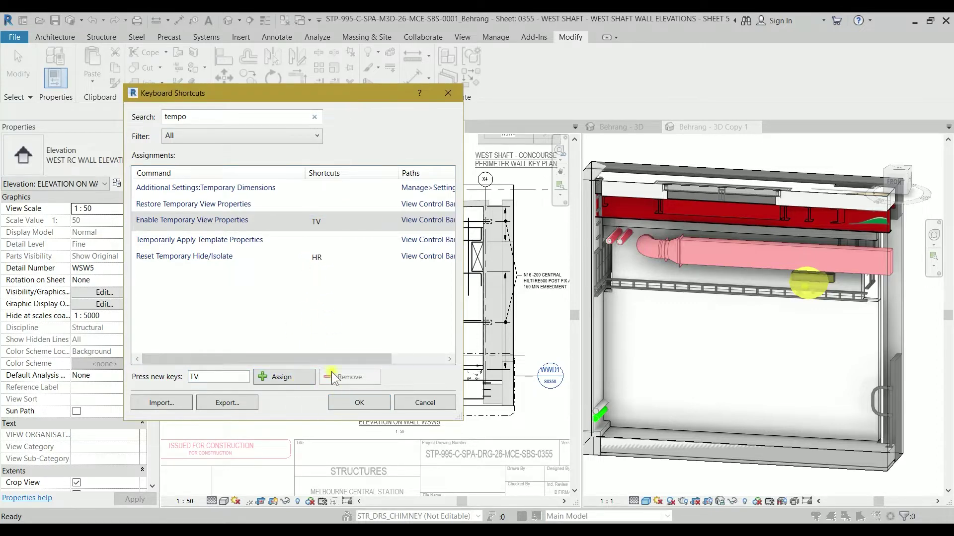
{"action": "left_click", "coordinate": [353, 410]}
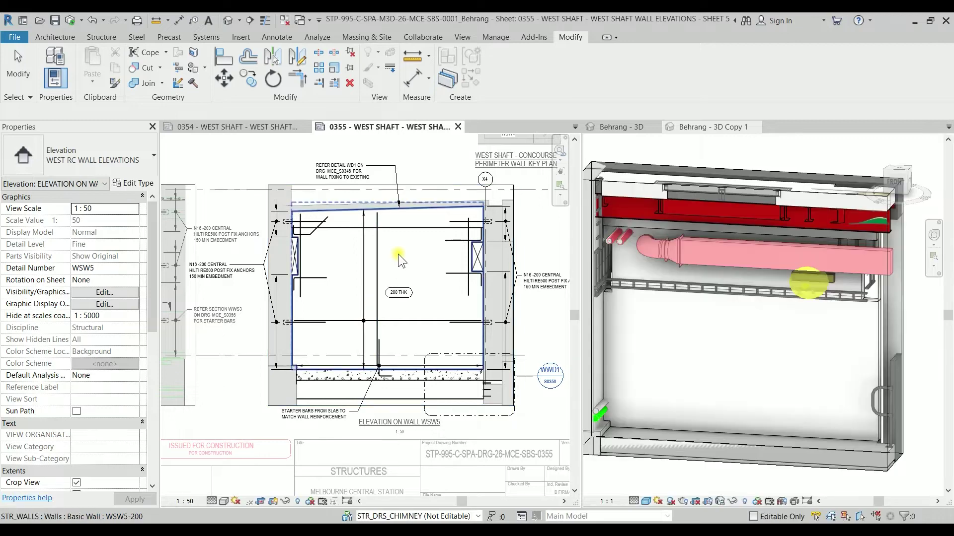
{"action": "scroll", "coordinate": [398, 255], "scroll_direction": "up", "scroll_amount": 2}
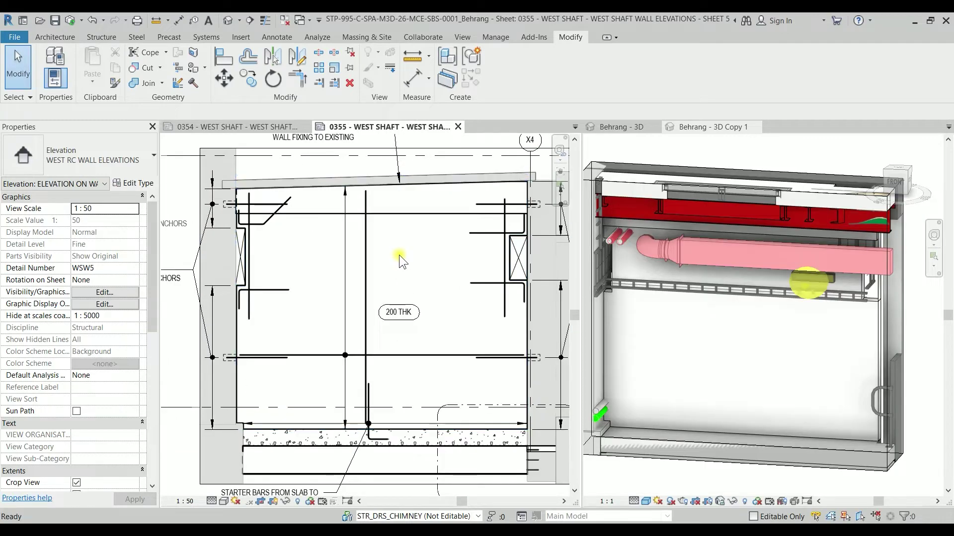
Enable temporary view properties for the WSW5 wall elevation
{"action": "key", "text": "t"}
{"action": "key", "text": "v"}
{"action": "scroll", "coordinate": [383, 270], "scroll_direction": "down", "scroll_amount": 3}
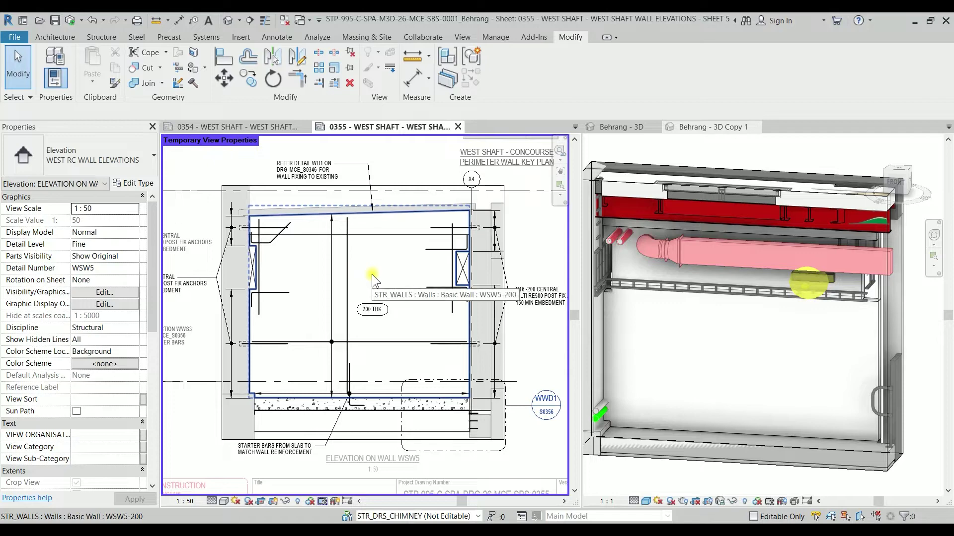
Turn on the linked model STP-995-C-SPA-M3D-26-MCE-BMS-0002.rvt in the WSW5 elevation's visibility overrides
{"action": "key", "text": "g"}
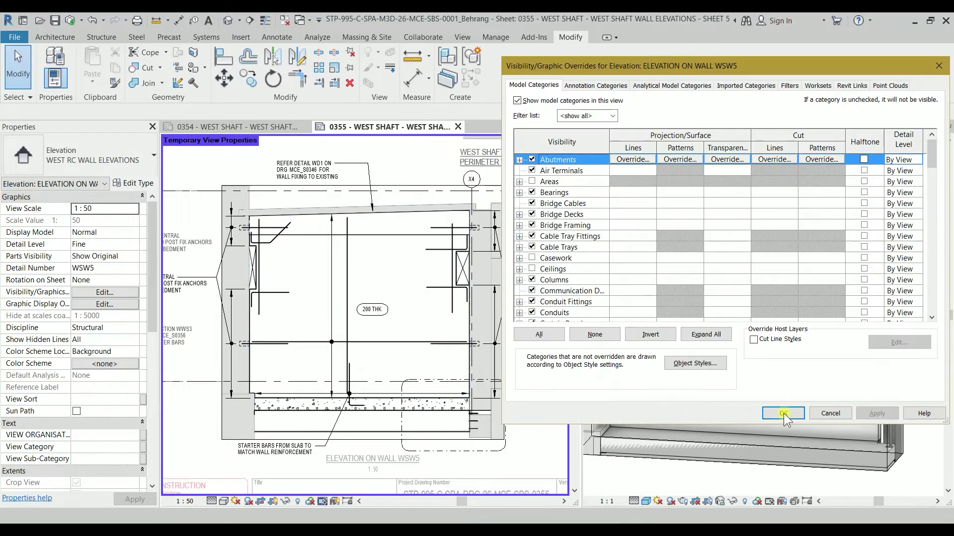
{"action": "left_click", "coordinate": [855, 85]}
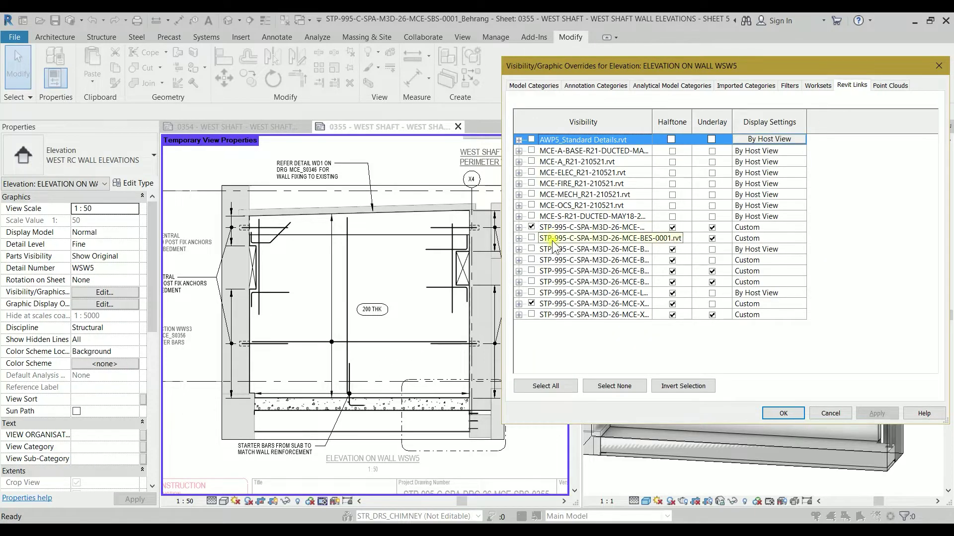
{"action": "left_click_drag", "start_coordinate": [652, 123], "coordinate": [730, 123]}
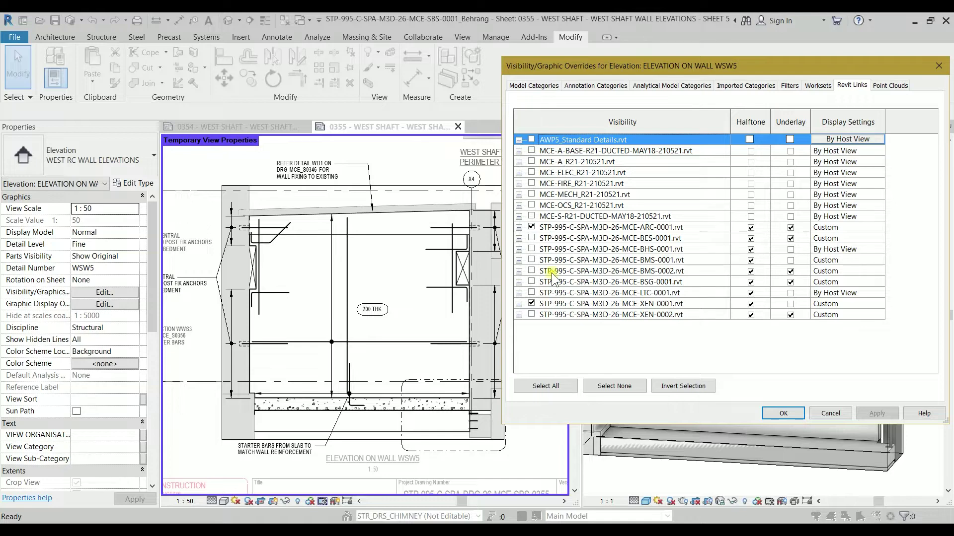
{"action": "left_click", "coordinate": [532, 271]}
{"action": "left_click", "coordinate": [874, 414]}
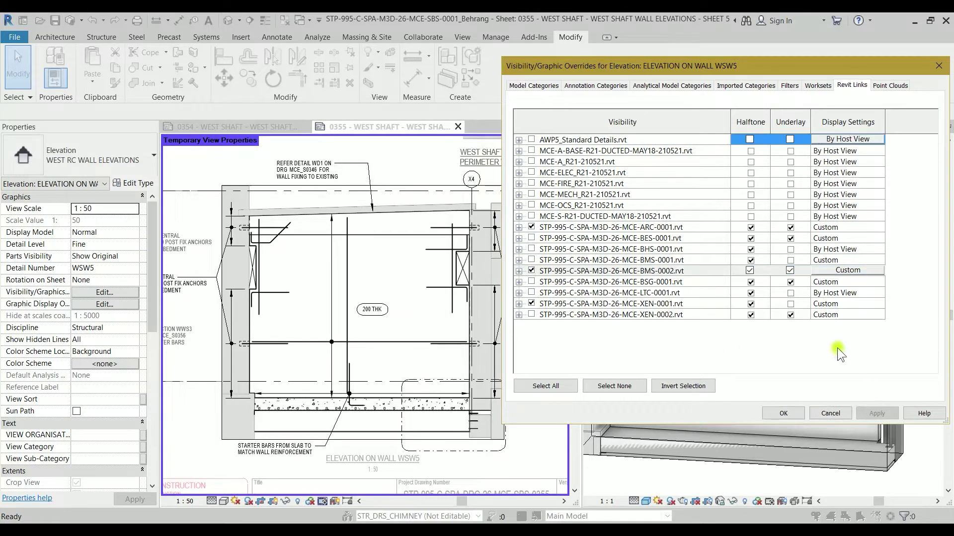
{"action": "left_click", "coordinate": [281, 257]}
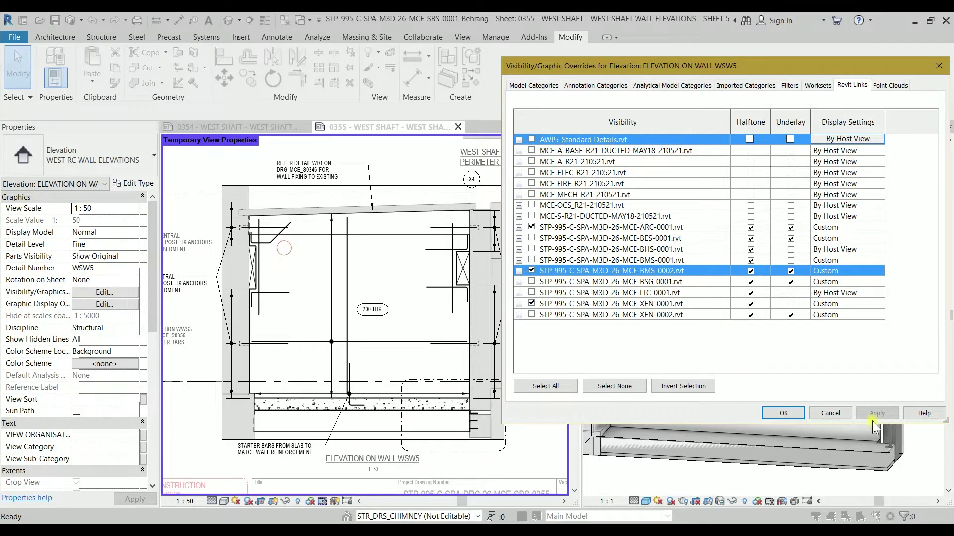
{"action": "left_click", "coordinate": [788, 414]}
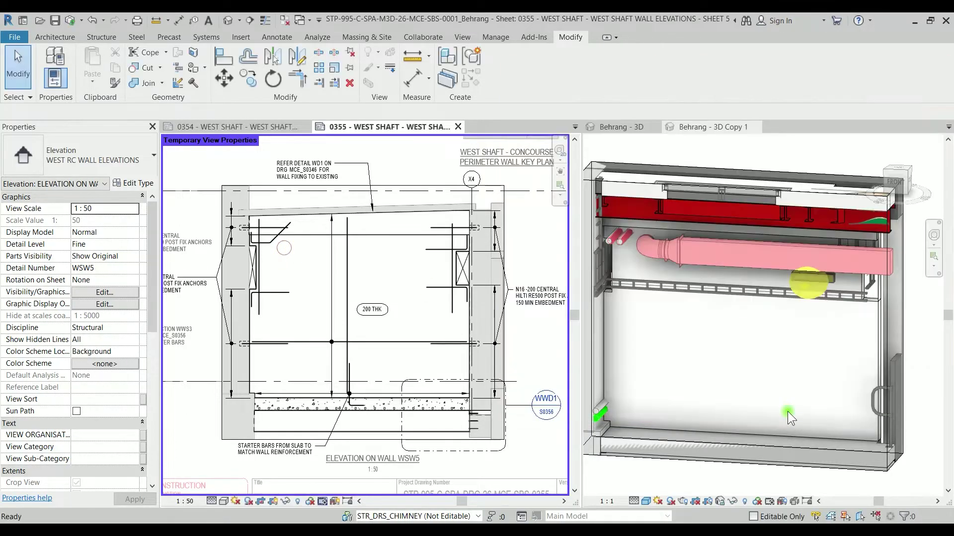
{"action": "scroll", "coordinate": [281, 250], "scroll_direction": "up", "scroll_amount": 1}
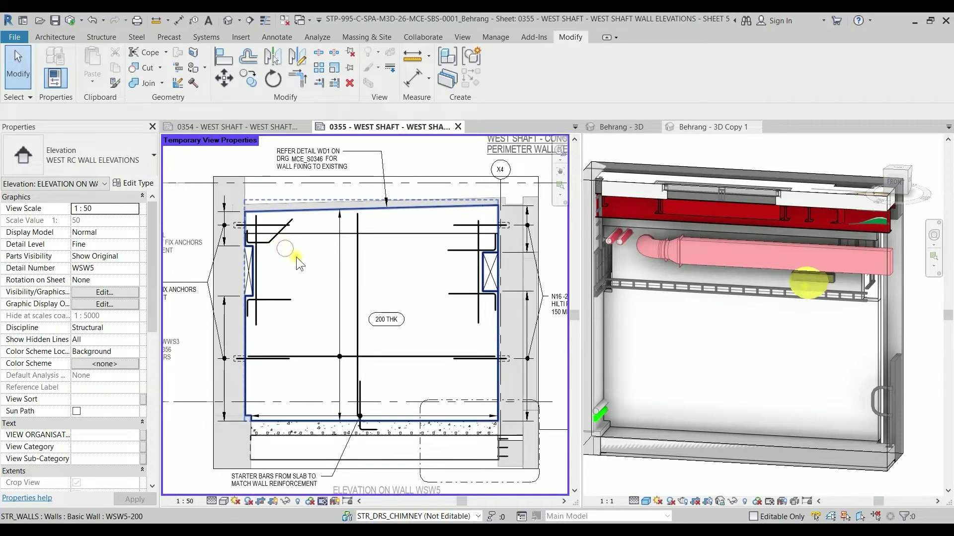
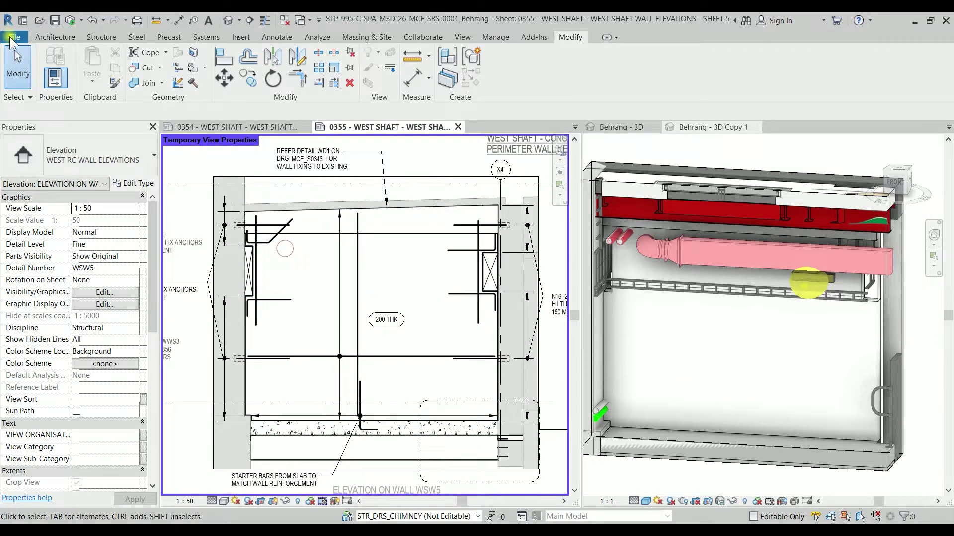
Create a new family from the Metric Generic Model face based template
{"action": "left_click", "coordinate": [11, 37]}
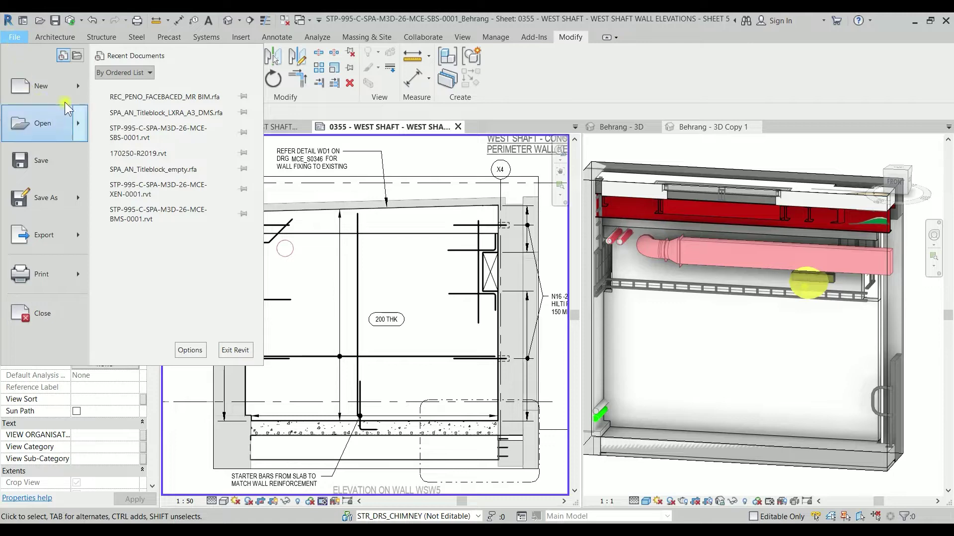
{"action": "mouse_move", "coordinate": [68, 96]}
{"action": "left_click", "coordinate": [149, 124]}
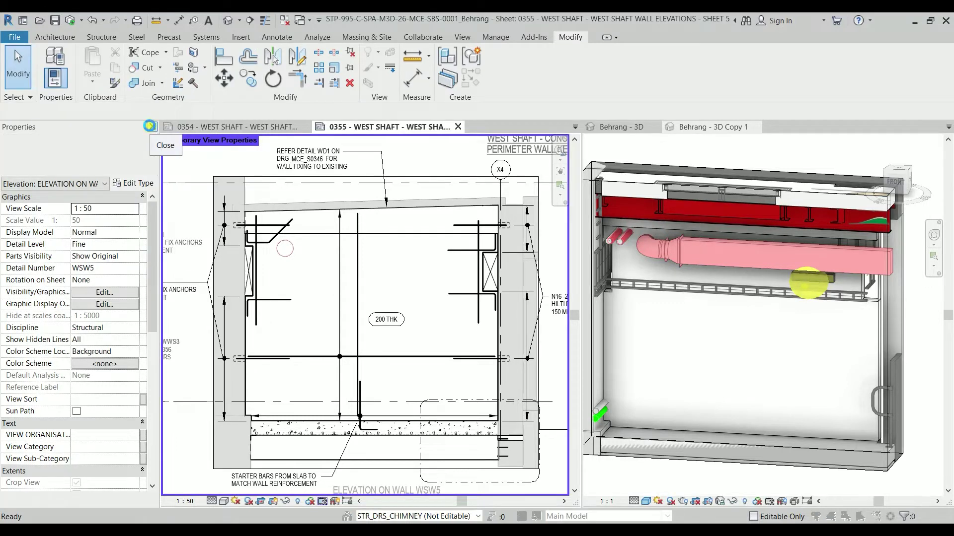
{"action": "double_click", "coordinate": [134, 123]}
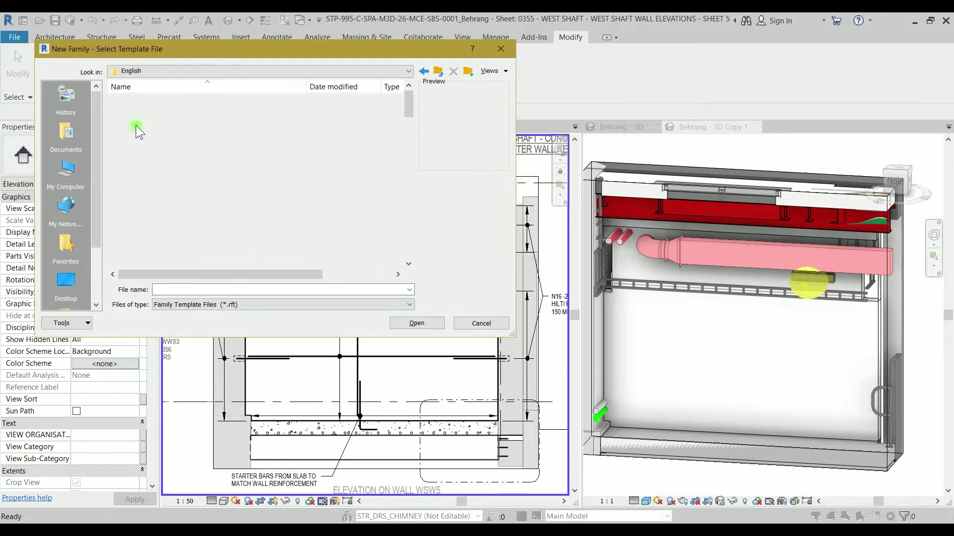
{"action": "scroll", "coordinate": [216, 192], "scroll_direction": "down", "scroll_amount": 6}
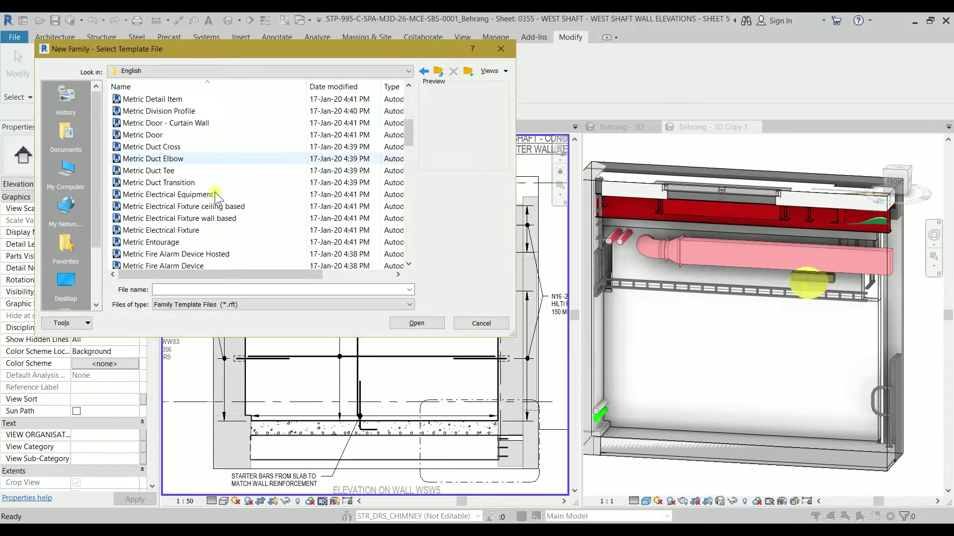
{"action": "scroll", "coordinate": [215, 193], "scroll_direction": "down", "scroll_amount": 2}
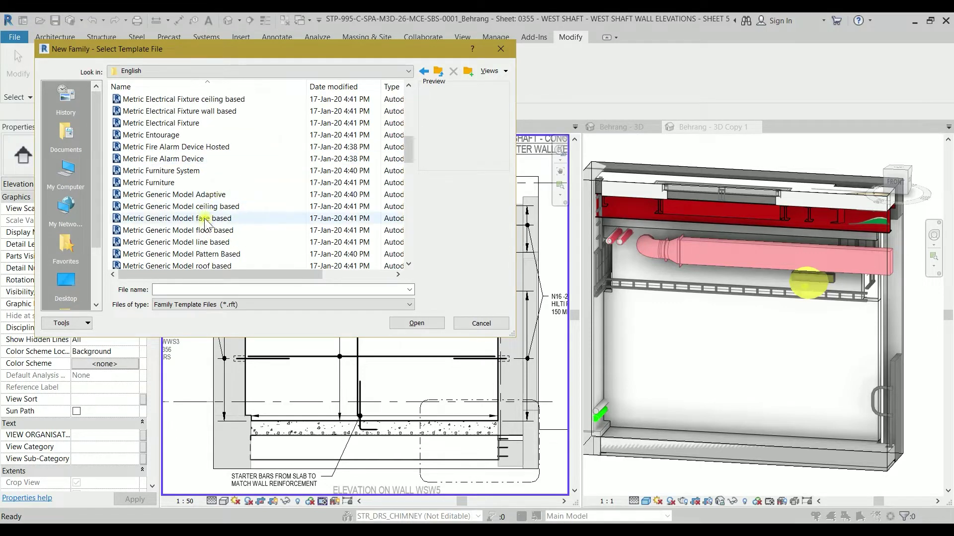
{"action": "left_click", "coordinate": [204, 220]}
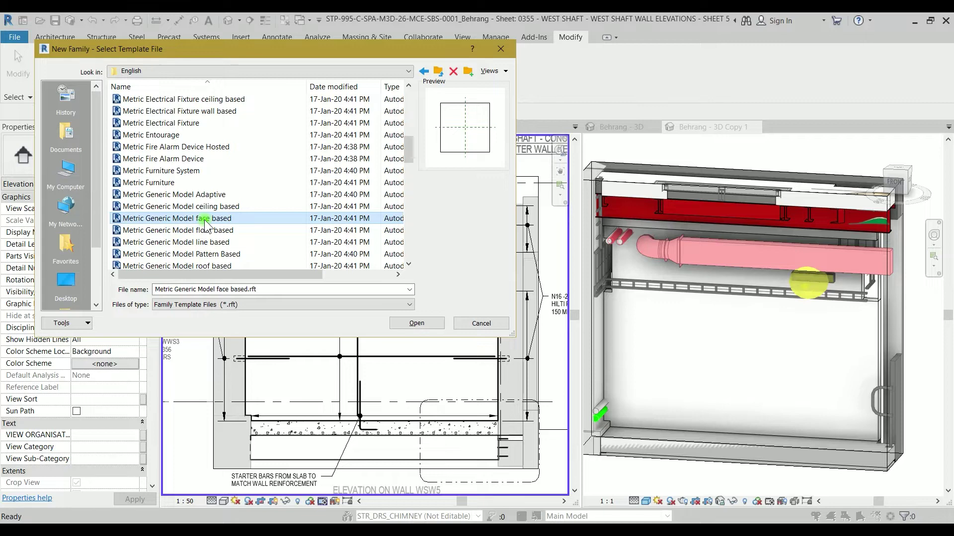
{"action": "left_click", "coordinate": [425, 326]}
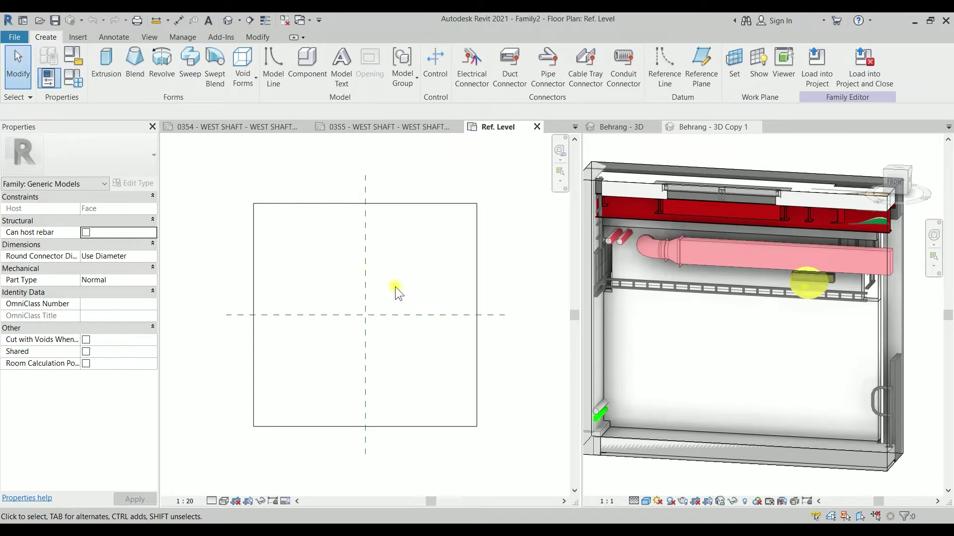
Start an extrusion set to Void and sketch a circle of radius 300 centred on the reference planes' intersection
{"action": "left_click", "coordinate": [113, 83]}
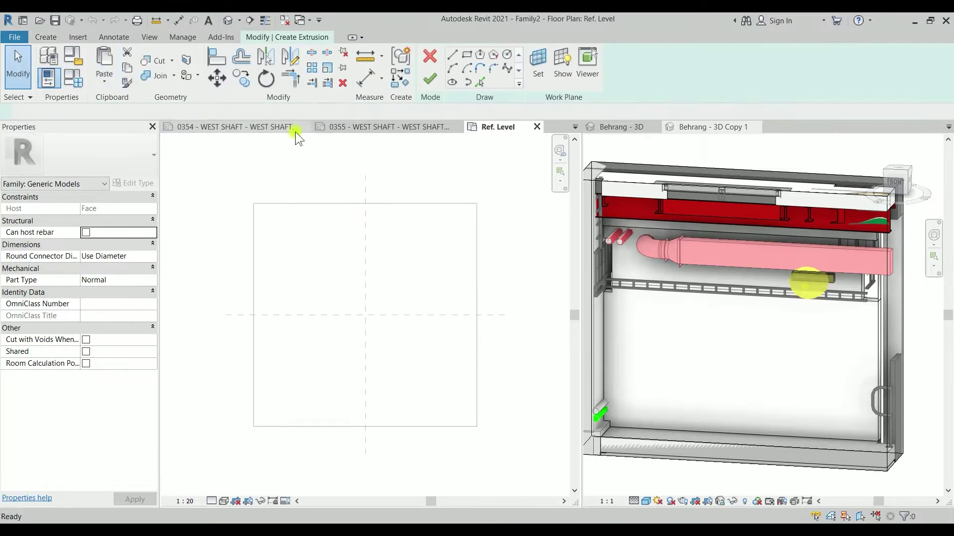
{"action": "left_click", "coordinate": [144, 329]}
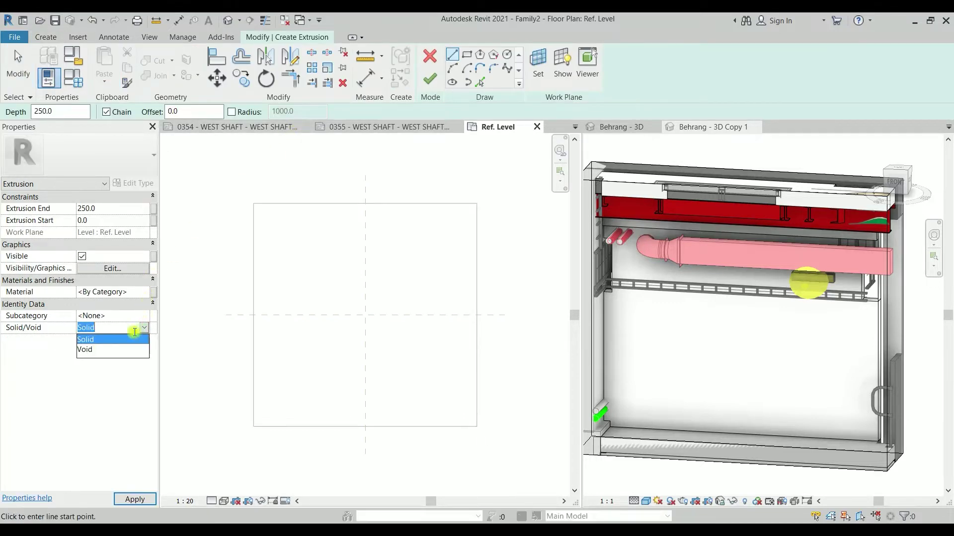
{"action": "left_click", "coordinate": [97, 350]}
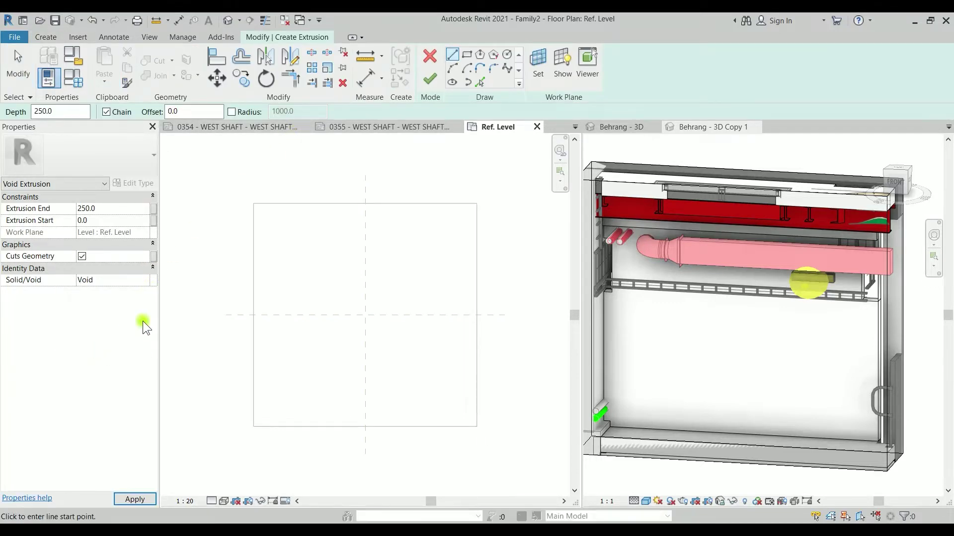
{"action": "left_click", "coordinate": [508, 56]}
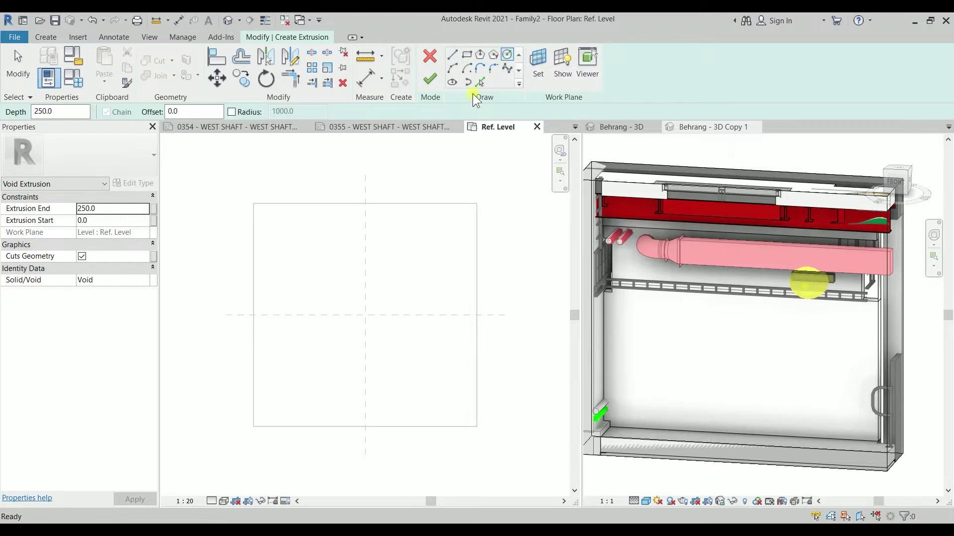
{"action": "scroll", "coordinate": [370, 317], "scroll_direction": "up", "scroll_amount": 3}
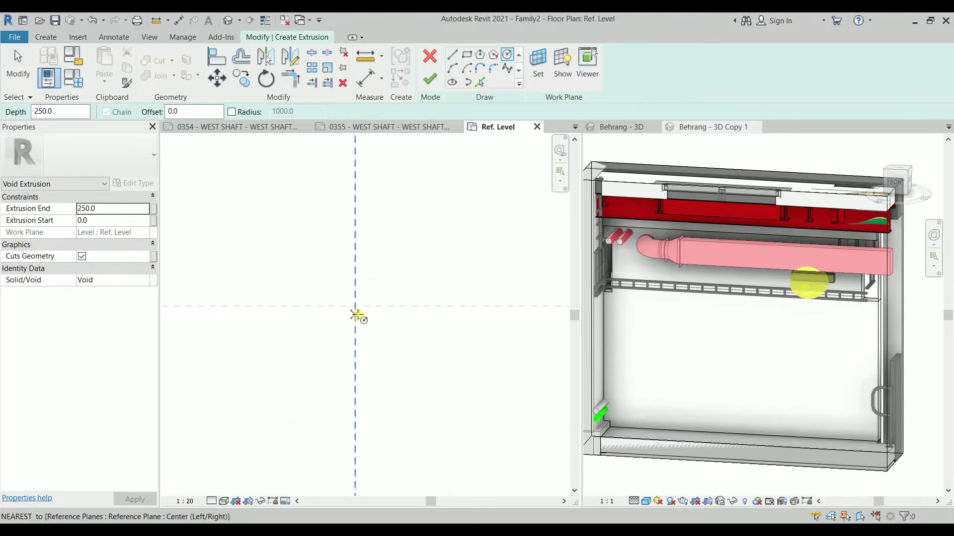
{"action": "left_click", "coordinate": [355, 306]}
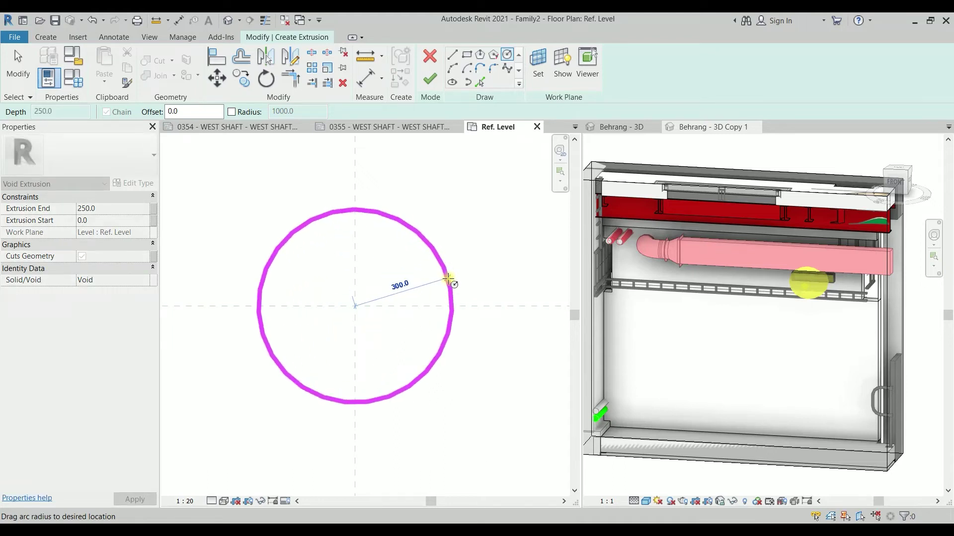
{"action": "left_click", "coordinate": [448, 280]}
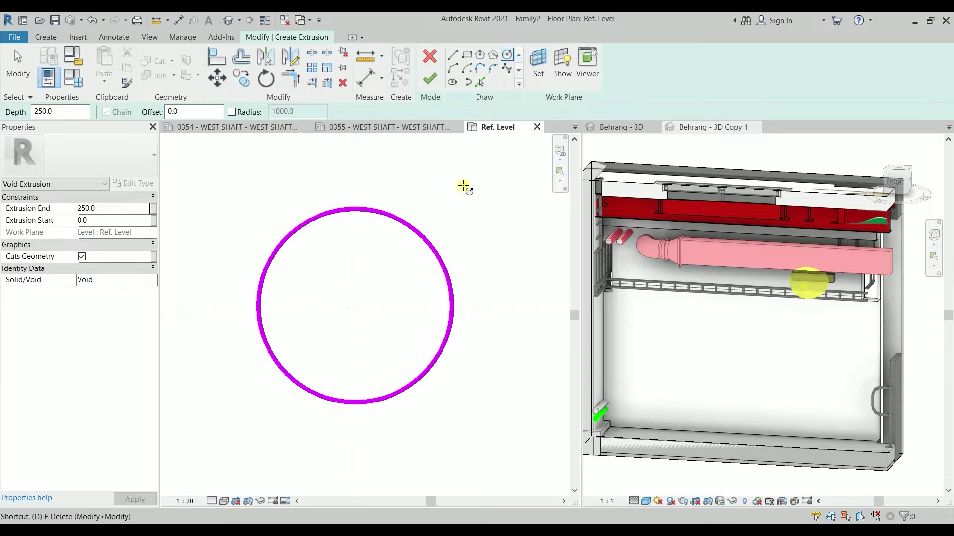
Add a diameter dimension to the sketched circle
{"action": "key", "text": "d"}
{"action": "key", "text": "i"}
{"action": "left_click", "coordinate": [520, 63]}
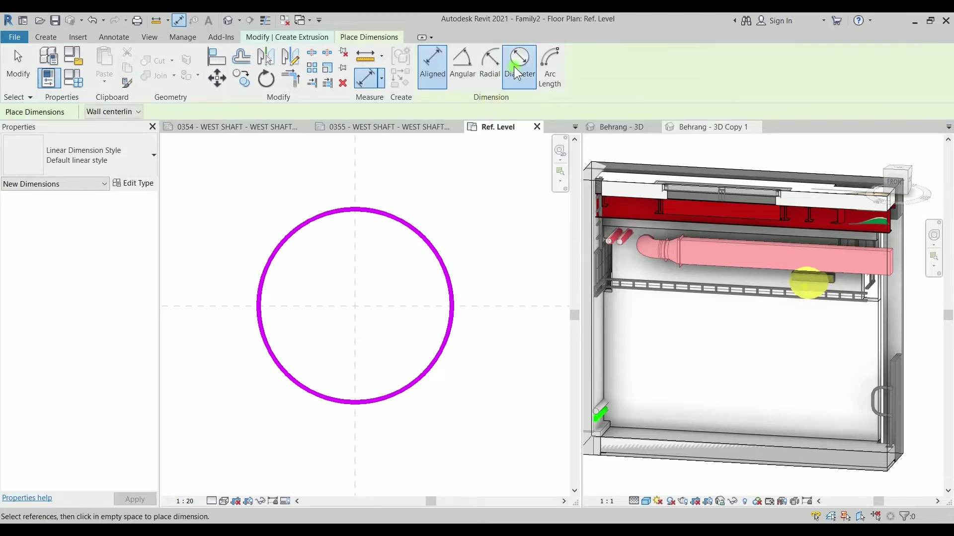
{"action": "left_click", "coordinate": [426, 244]}
{"action": "left_click", "coordinate": [495, 242]}
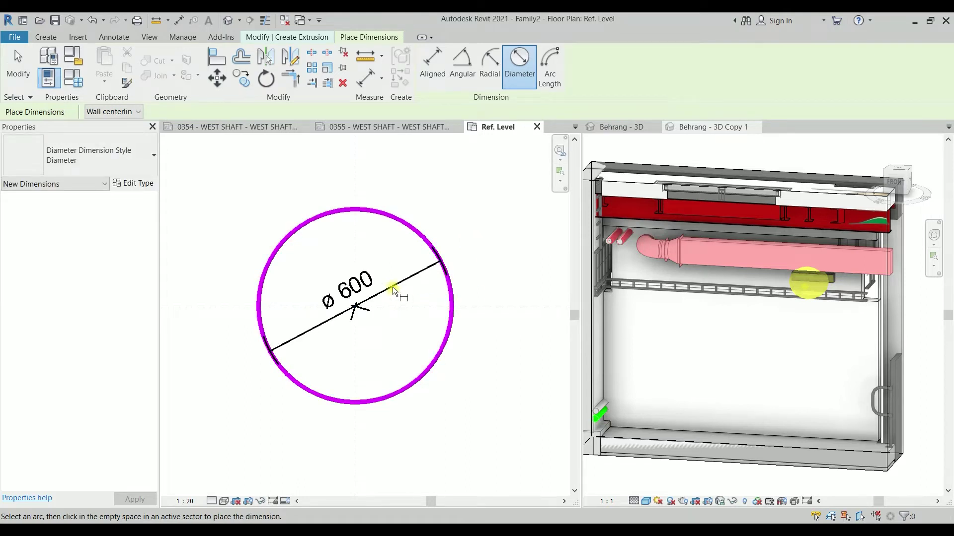
{"action": "key", "text": "Escape"}
{"action": "key", "text": "Escape"}
Label the diameter dimension with a new instance family parameter named DIA and finish the void extrusion
{"action": "left_click", "coordinate": [356, 301]}
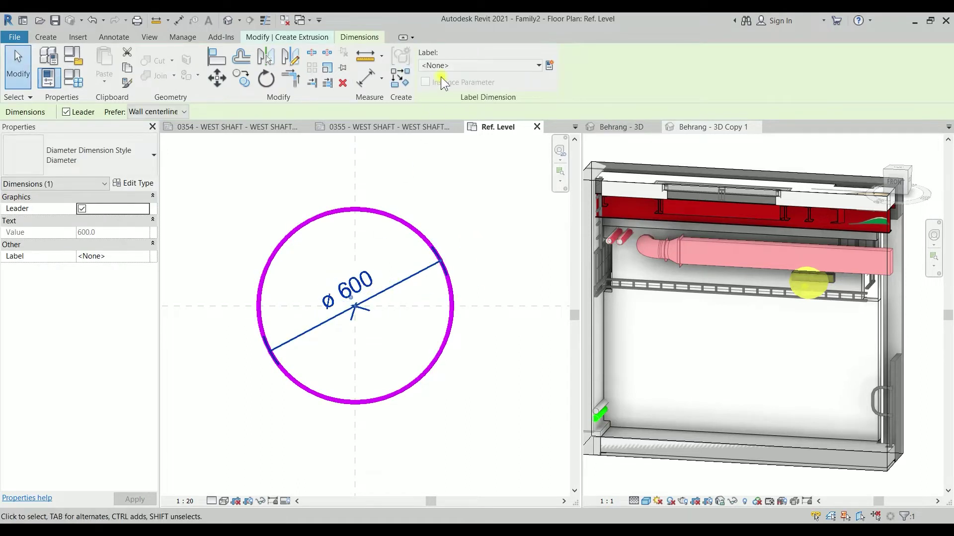
{"action": "left_click", "coordinate": [550, 65]}
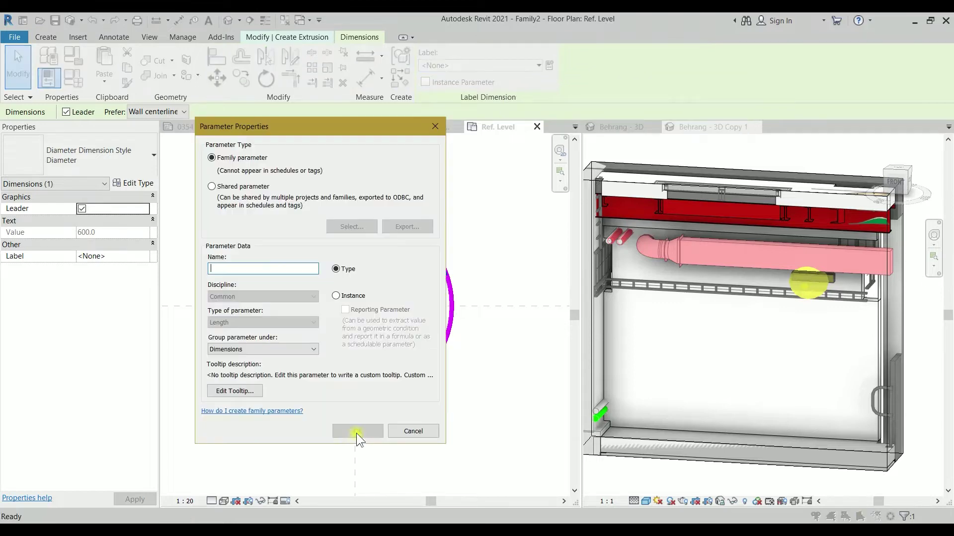
{"action": "left_click_drag", "start_coordinate": [362, 127], "coordinate": [708, 124]}
{"action": "left_click", "coordinate": [681, 295]}
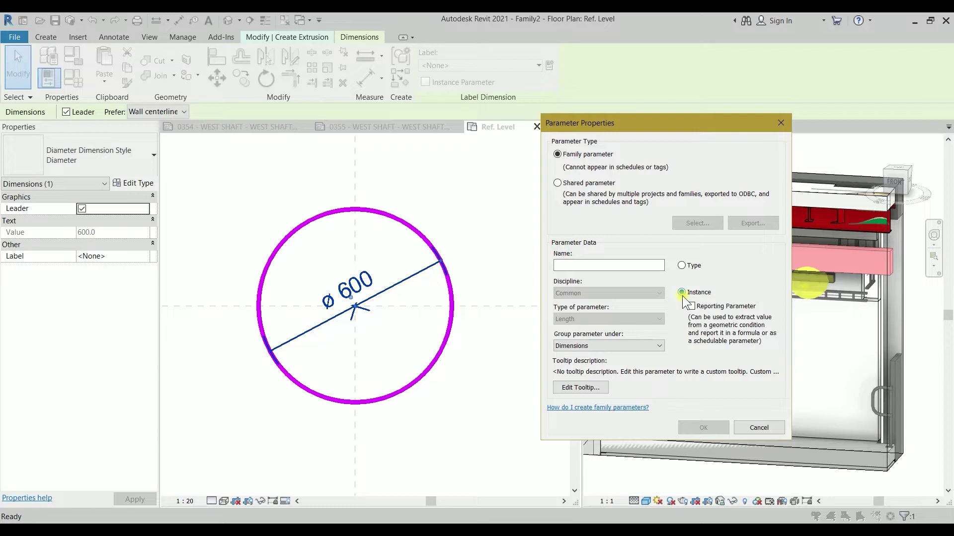
{"action": "left_click", "coordinate": [647, 266]}
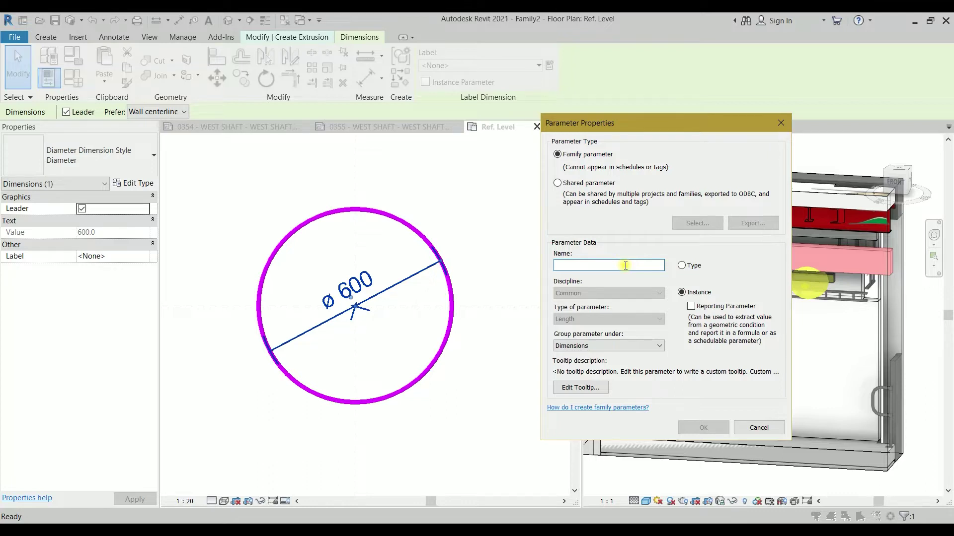
{"action": "type", "text": "s"}
{"action": "key", "text": "BackSpace"}
{"action": "type", "text": "D"}
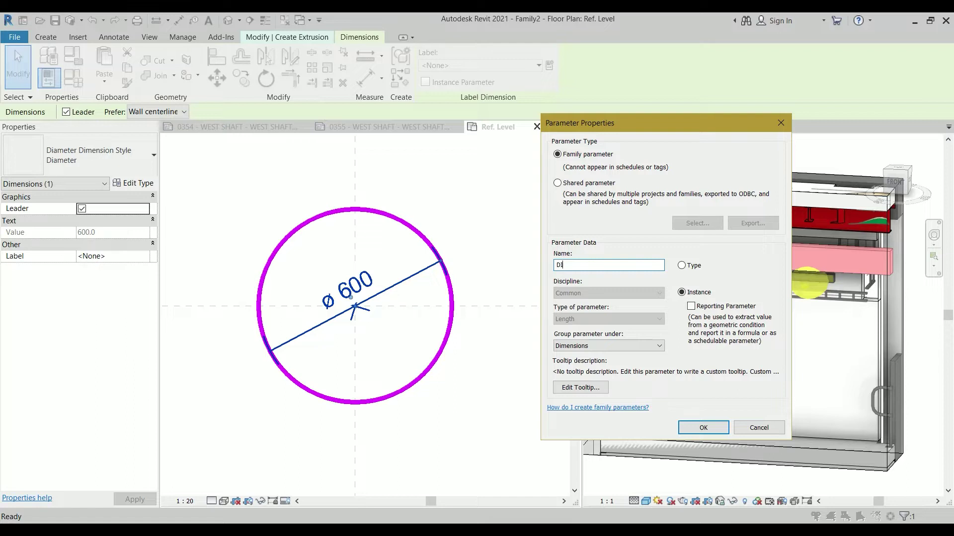
{"action": "type", "text": "IA"}
{"action": "left_click", "coordinate": [703, 428]}
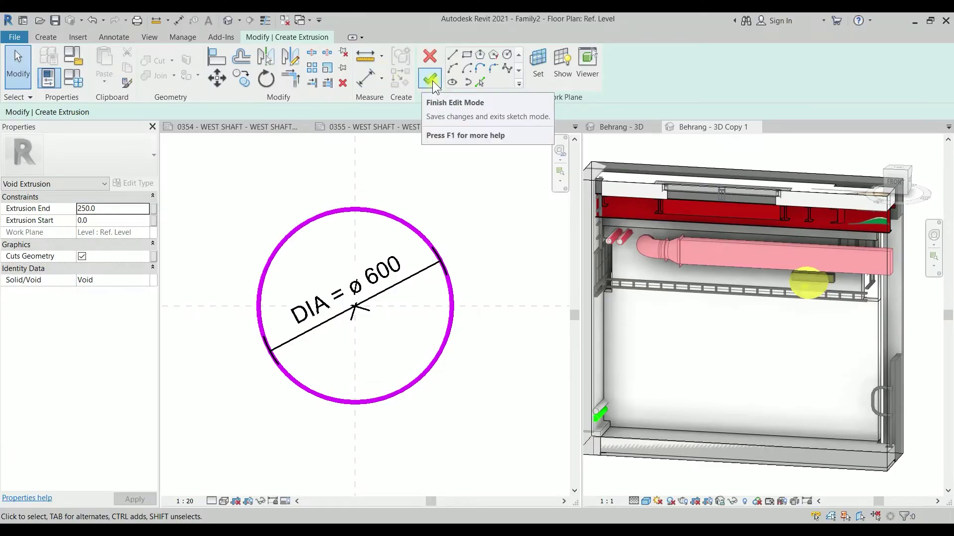
{"action": "left_click", "coordinate": [431, 81]}
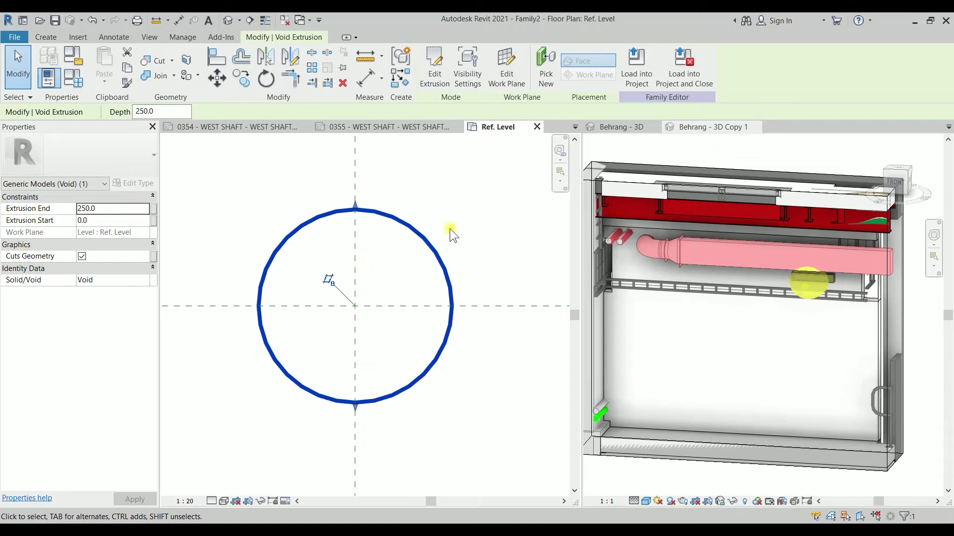
{"action": "left_click", "coordinate": [466, 238]}
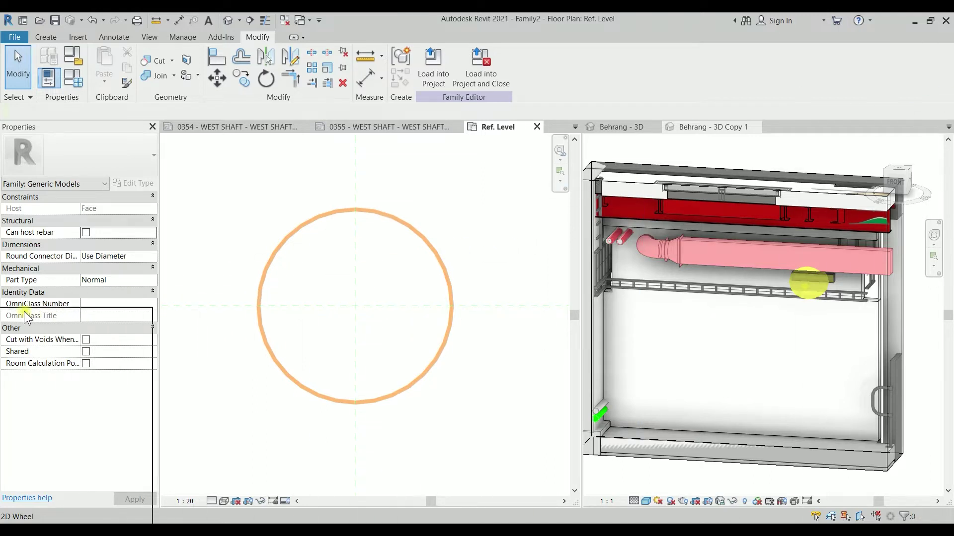
Dock the Project Browser beneath the Properties palette and open the family's Back elevation
{"action": "left_click_drag", "start_coordinate": [37, 373], "coordinate": [46, 501]}
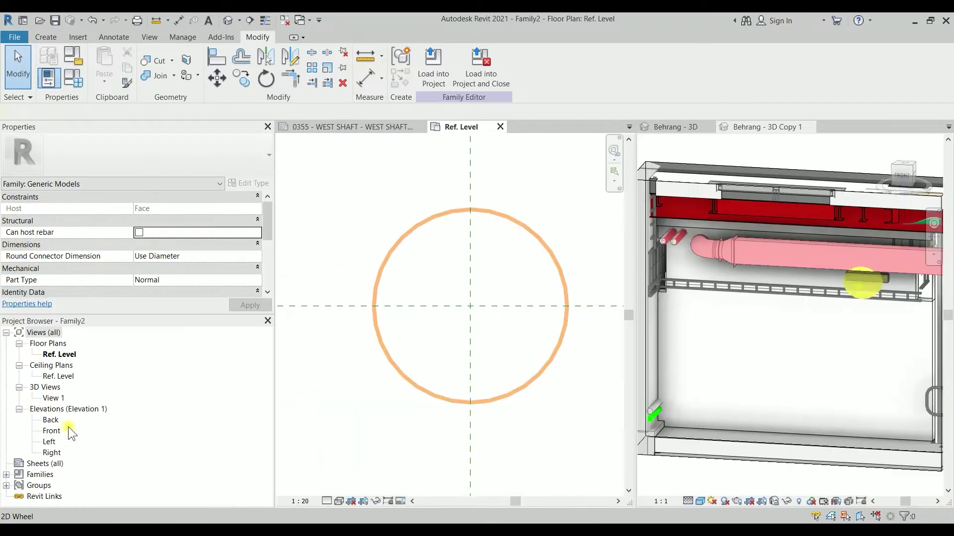
{"action": "left_click", "coordinate": [50, 421]}
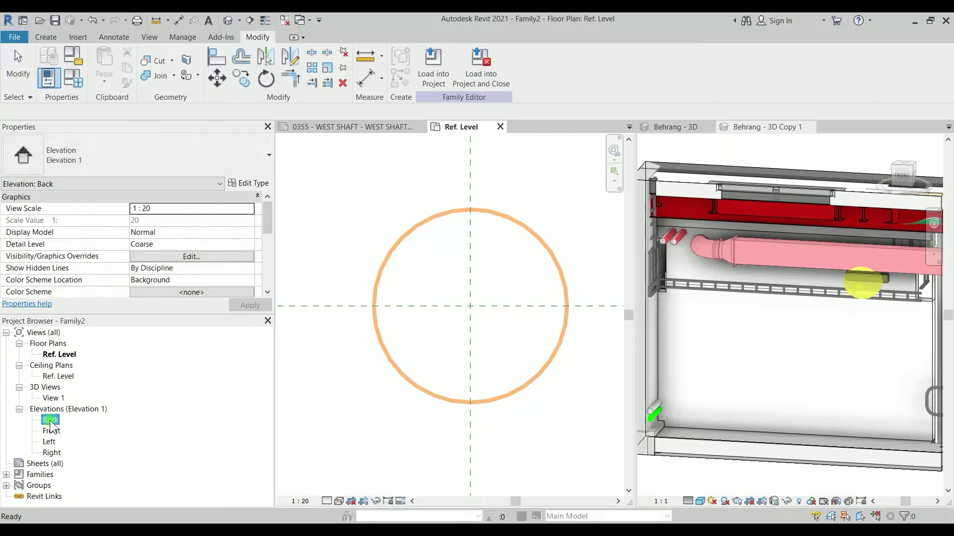
{"action": "double_click", "coordinate": [51, 420]}
{"action": "middle_click_drag", "start_coordinate": [487, 328], "coordinate": [493, 273]}
{"action": "scroll", "coordinate": [467, 302], "scroll_direction": "up", "scroll_amount": 4}
{"action": "scroll", "coordinate": [484, 299], "scroll_direction": "down", "scroll_amount": 3}
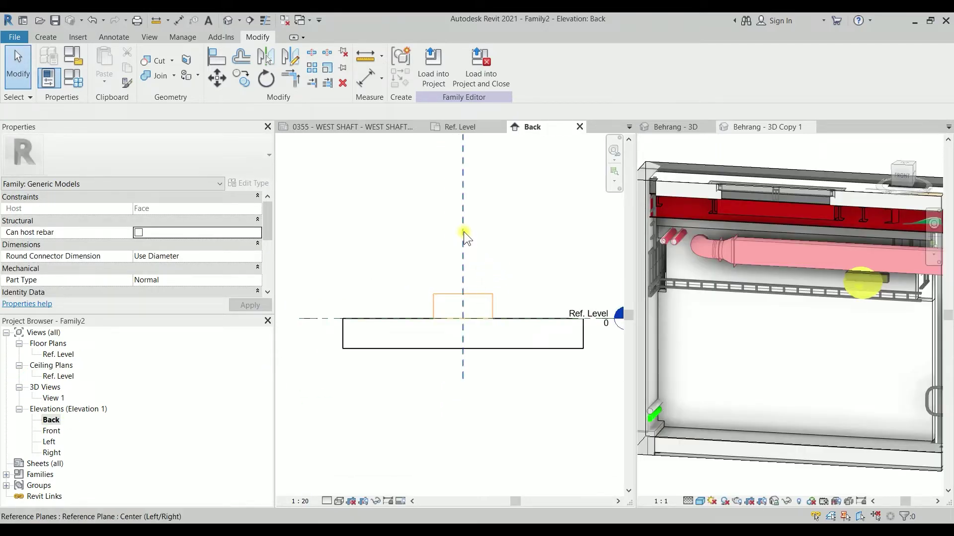
Draw a horizontal reference plane about 188 mm below the Ref. Level, running across the full width of the host
{"action": "key", "text": "r"}
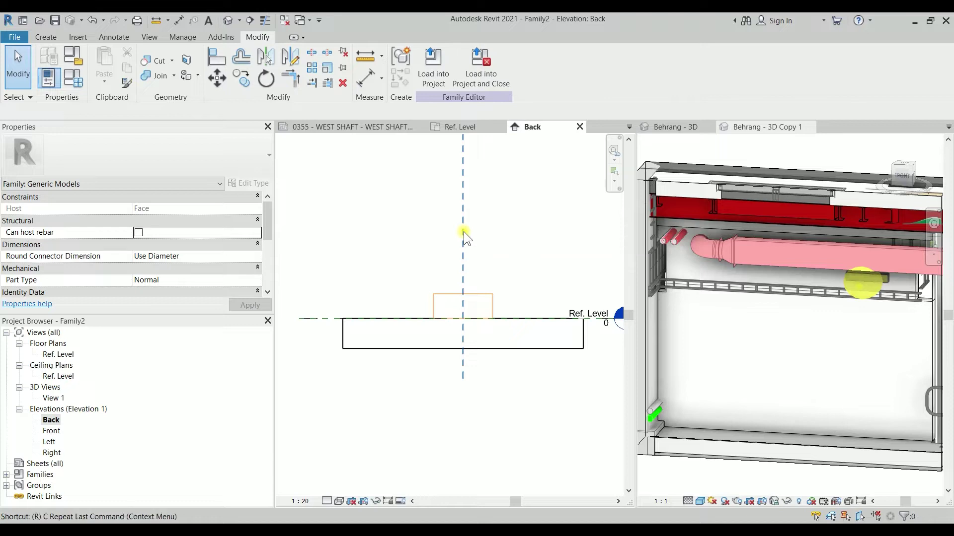
{"action": "key", "text": "p"}
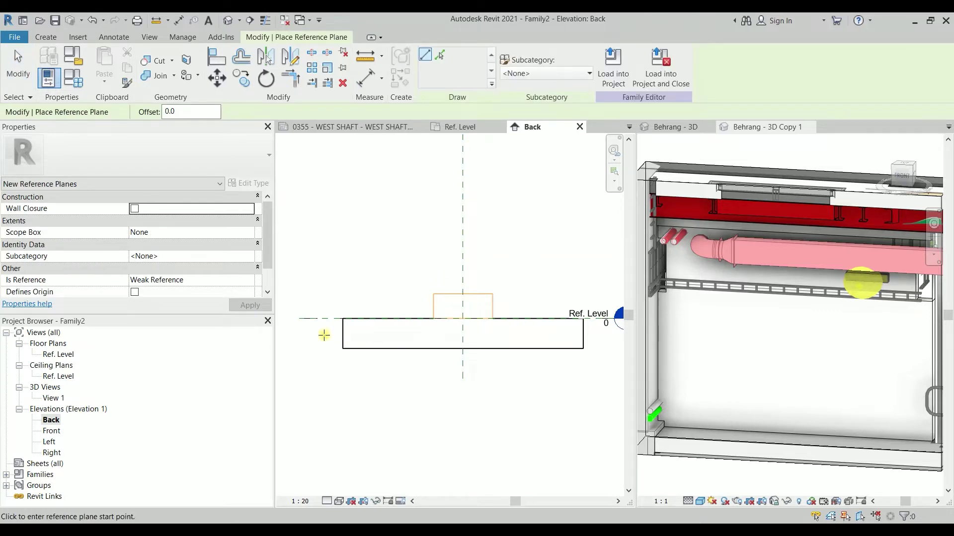
{"action": "left_click", "coordinate": [310, 337]}
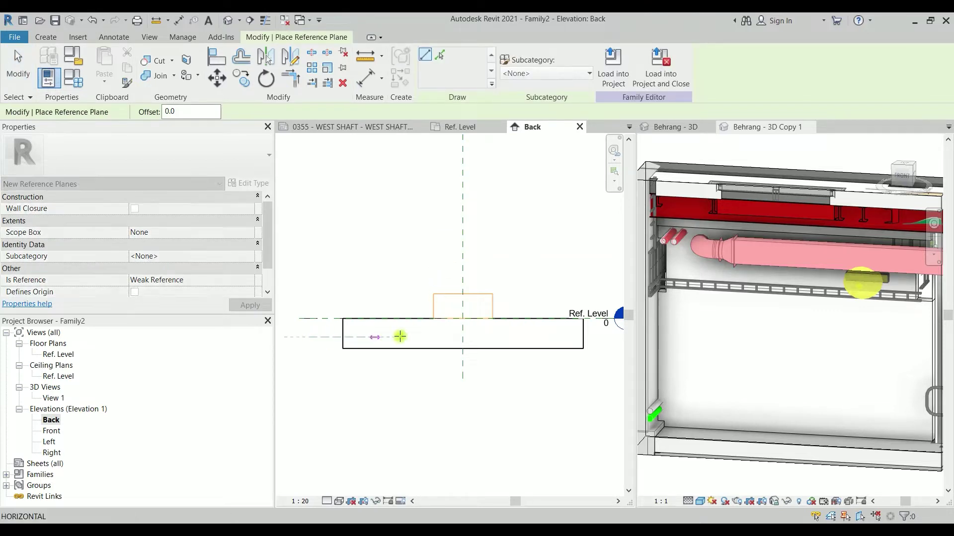
{"action": "left_click", "coordinate": [606, 337]}
{"action": "key", "text": "Escape"}
{"action": "key", "text": "Escape"}
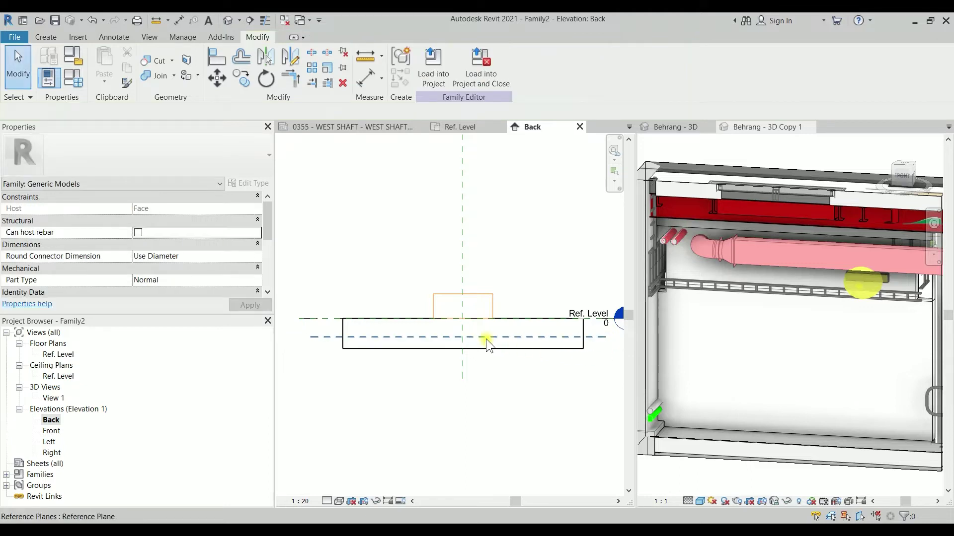
Add an aligned dimension between the Ref. Level and the new reference plane, placed beside the host
{"action": "key", "text": "d"}
{"action": "key", "text": "i"}
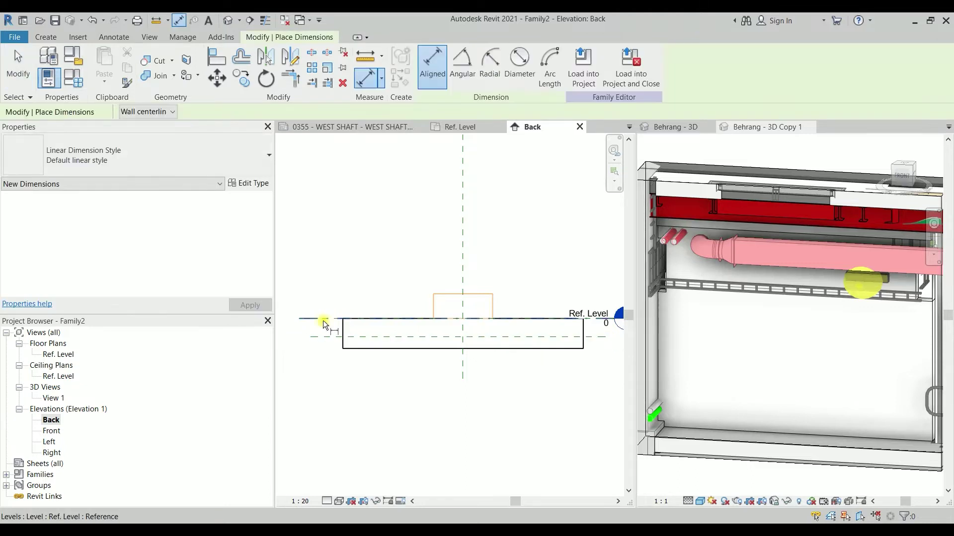
{"action": "left_click", "coordinate": [321, 319]}
{"action": "left_click", "coordinate": [321, 338]}
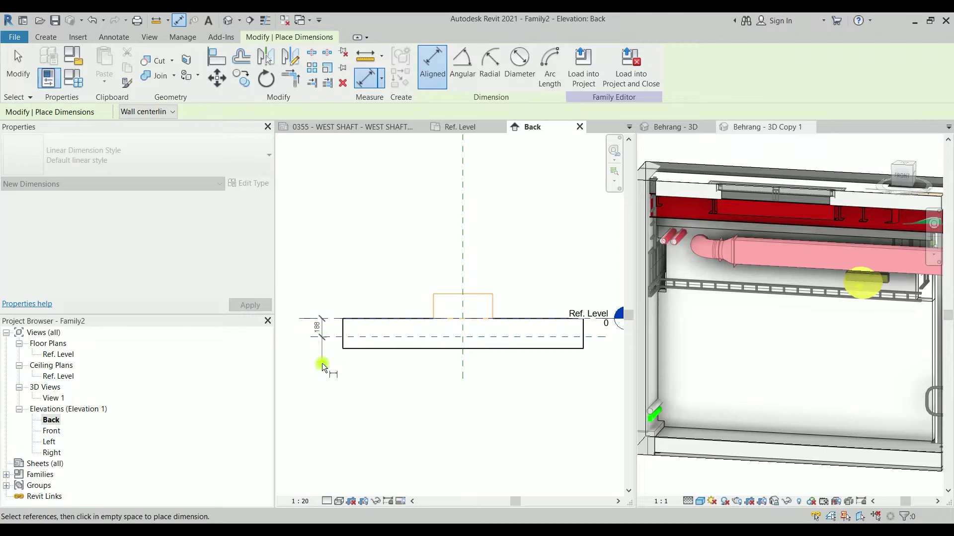
{"action": "left_click", "coordinate": [322, 361]}
{"action": "key", "text": "Escape"}
{"action": "key", "text": "Escape"}
Label the reference plane's offset dimension with a new family type parameter named D
{"action": "left_click", "coordinate": [321, 329]}
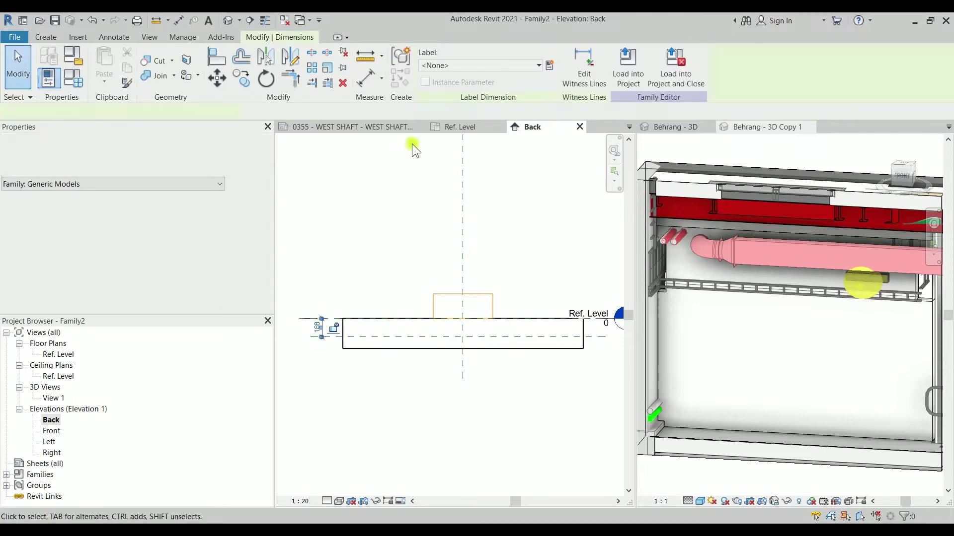
{"action": "left_click", "coordinate": [549, 65]}
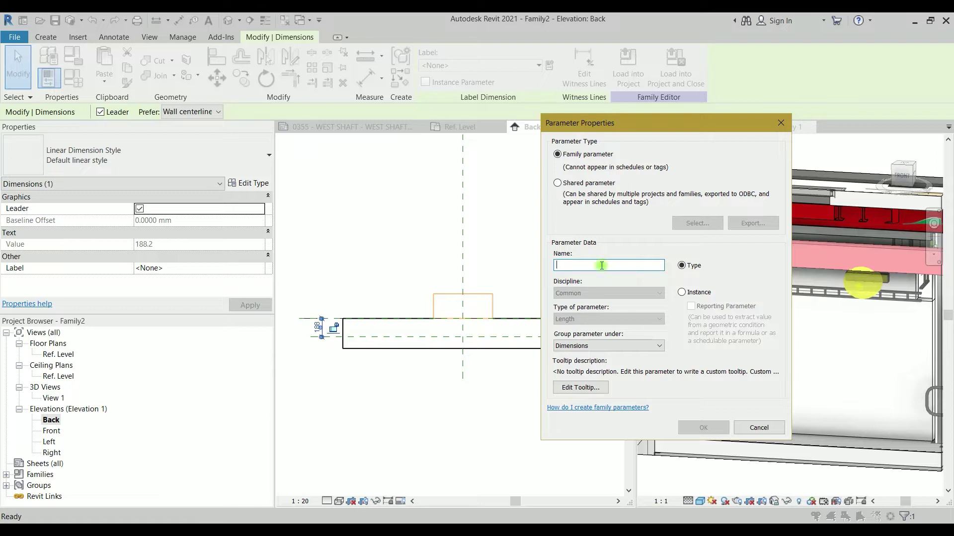
{"action": "type", "text": "D"}
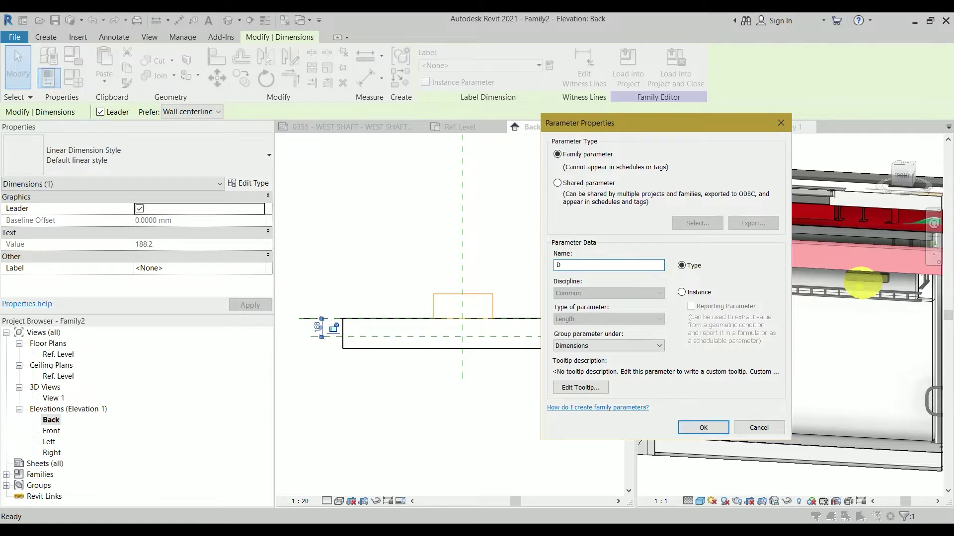
{"action": "left_click", "coordinate": [693, 428]}
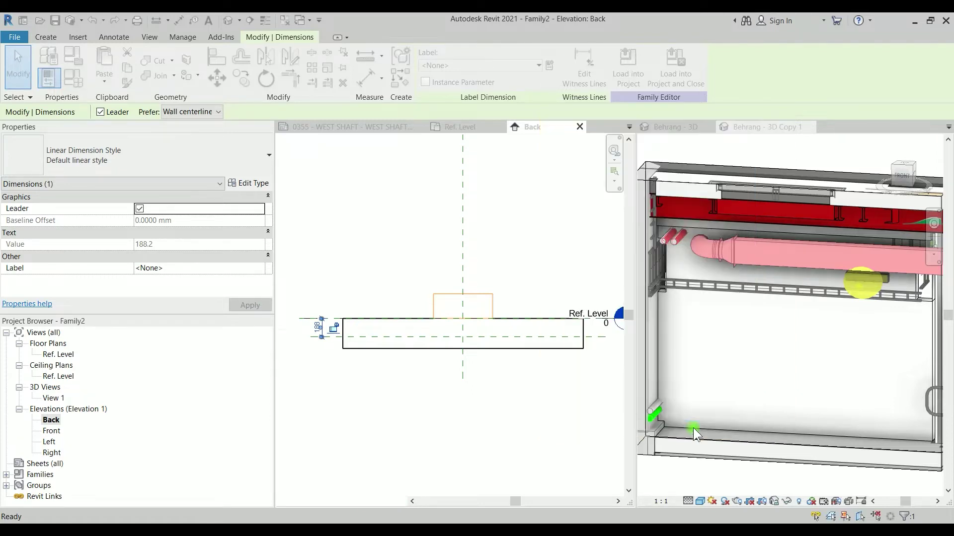
Set the family's D parameter to 400 and DIA to 200
{"action": "left_click", "coordinate": [75, 82]}
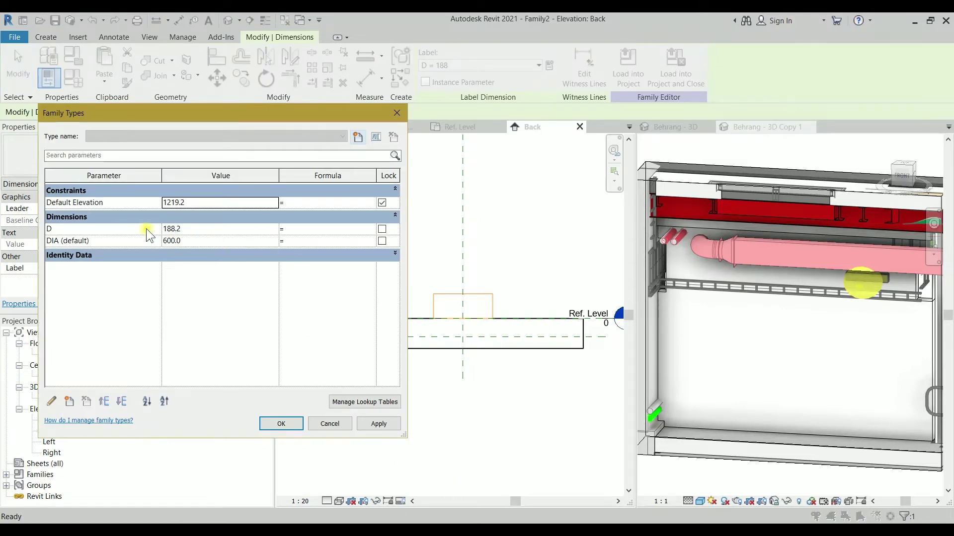
{"action": "left_click", "coordinate": [193, 230]}
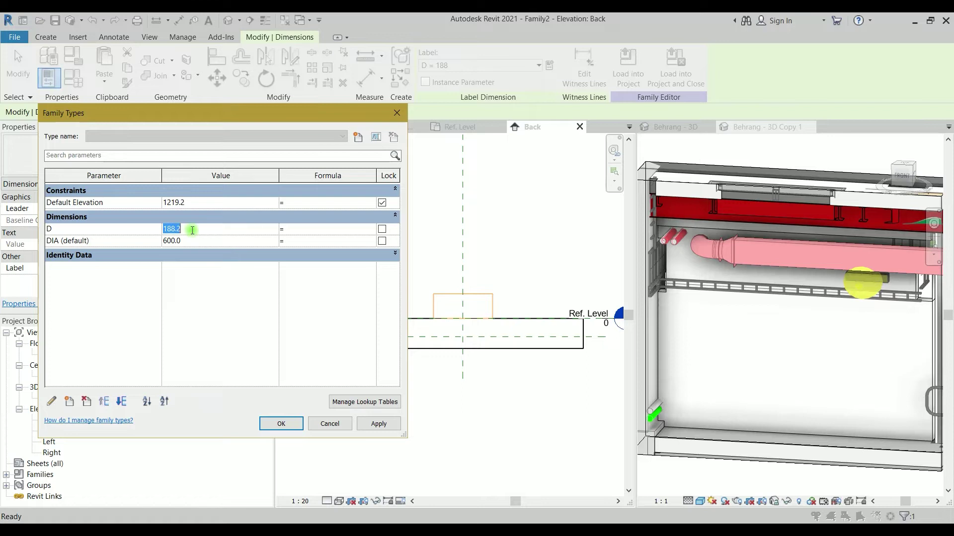
{"action": "type", "text": "400"}
{"action": "left_click", "coordinate": [379, 425]}
{"action": "left_click", "coordinate": [196, 239]}
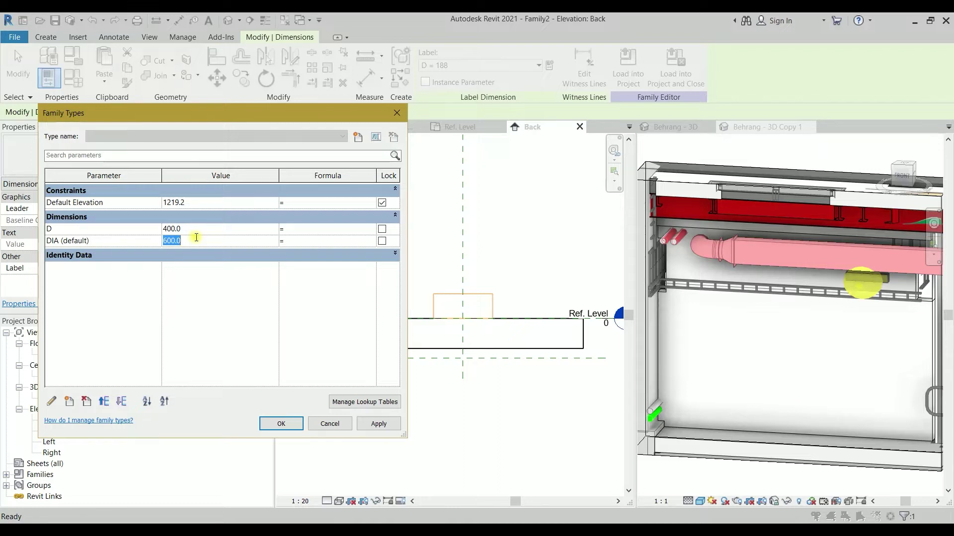
{"action": "type", "text": "200"}
{"action": "left_click", "coordinate": [279, 423]}
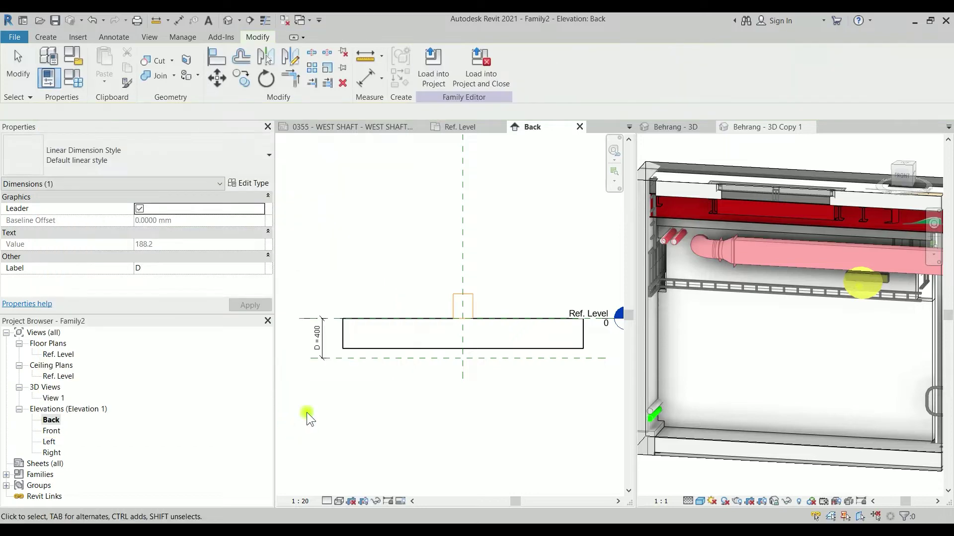
Stretch the void extrusion's upper end down to the lower reference plane and lock it there
{"action": "left_click", "coordinate": [473, 299]}
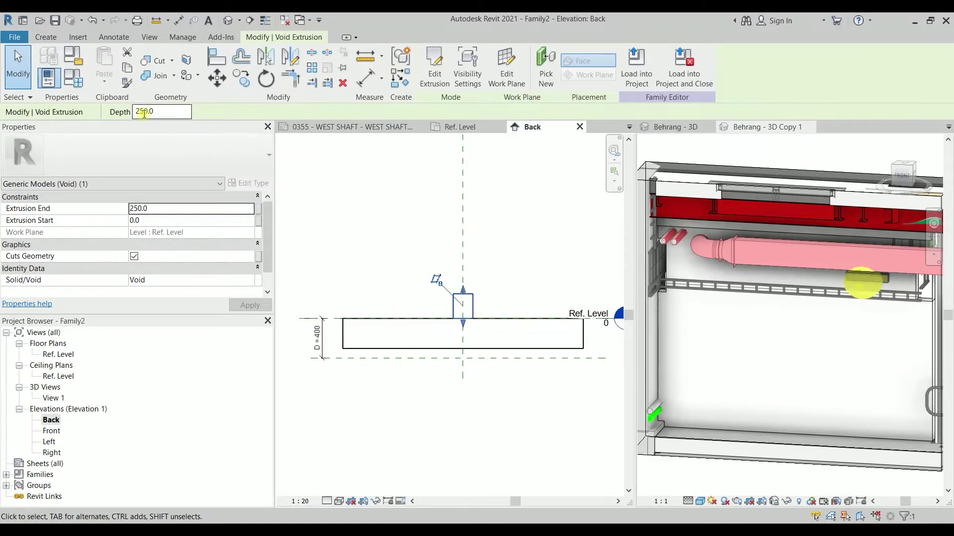
{"action": "scroll", "coordinate": [467, 288], "scroll_direction": "up", "scroll_amount": 2}
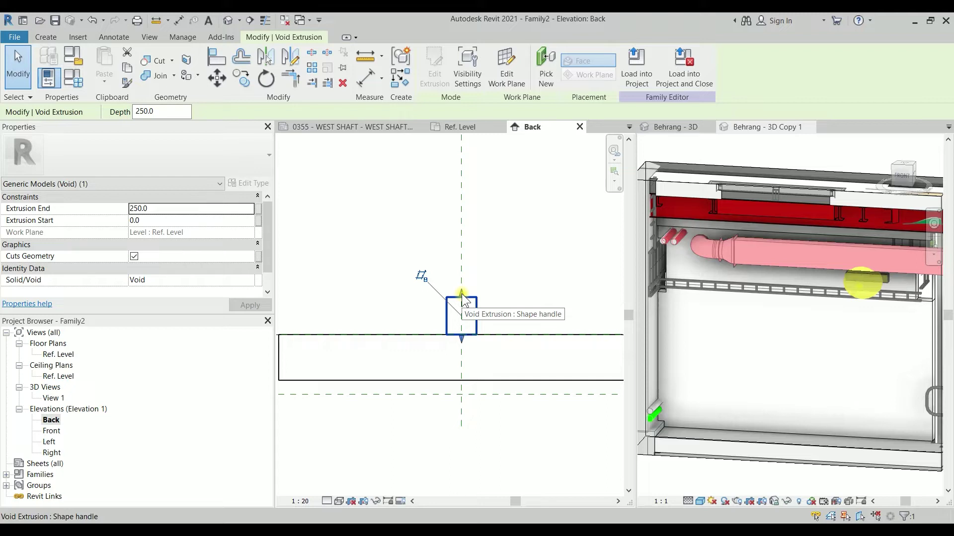
{"action": "left_click_drag", "start_coordinate": [461, 294], "coordinate": [472, 395]}
{"action": "scroll", "coordinate": [472, 395], "scroll_direction": "down", "scroll_amount": 1}
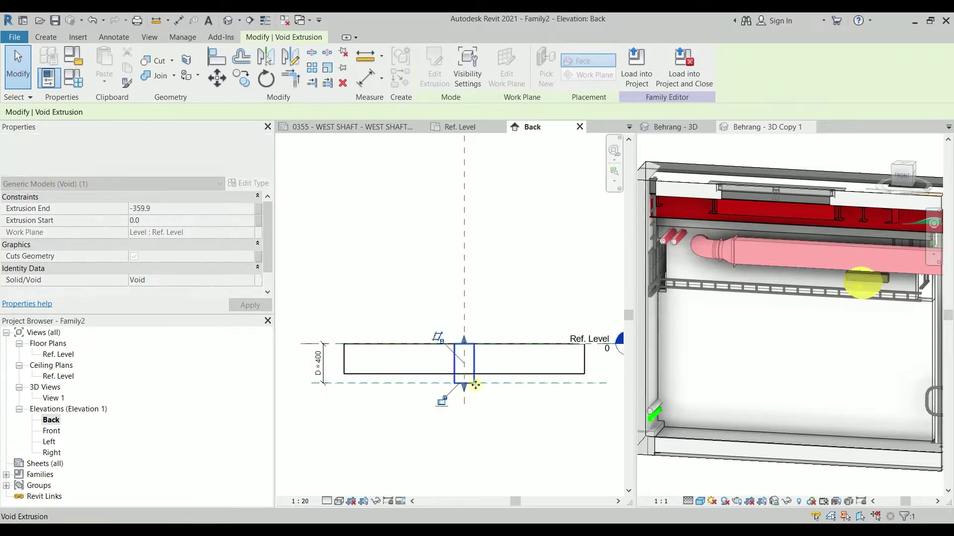
{"action": "left_click", "coordinate": [441, 401]}
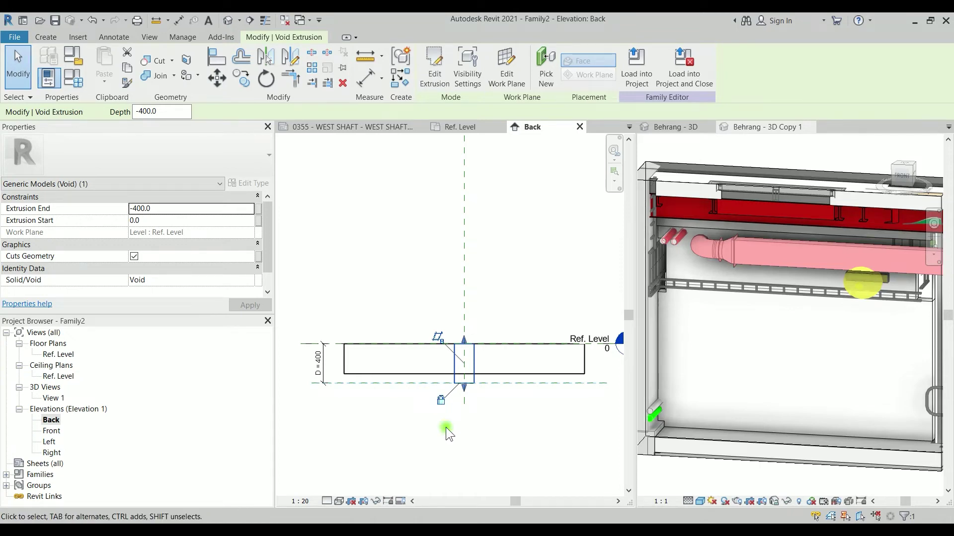
{"action": "left_click", "coordinate": [446, 427]}
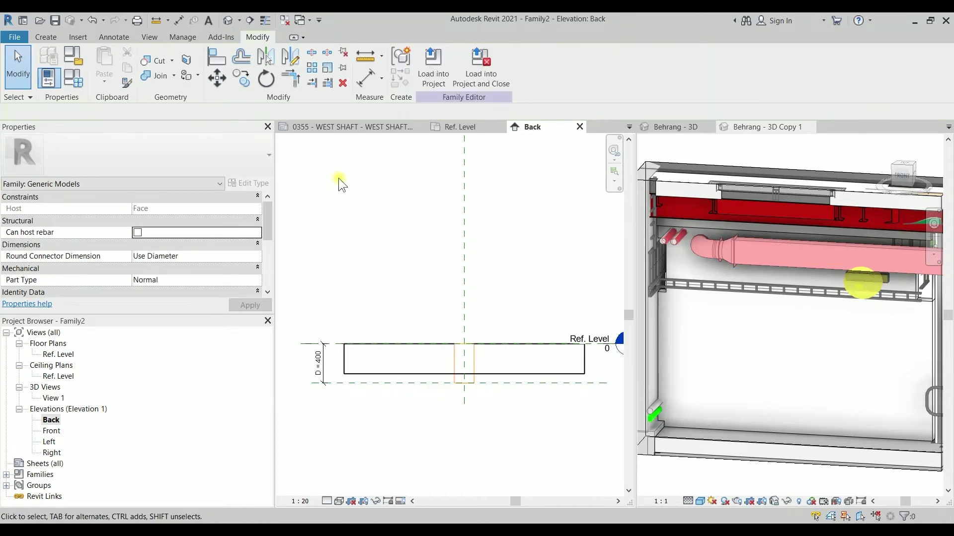
Cut the host solid with the cylindrical void in 3D View 1 and orbit to inspect the hole
{"action": "double_click", "coordinate": [52, 398]}
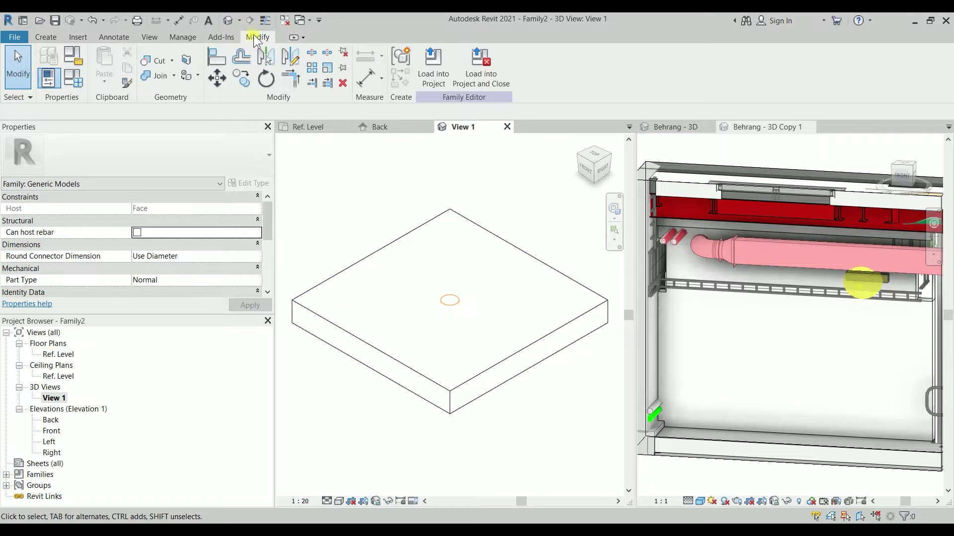
{"action": "left_click", "coordinate": [159, 62]}
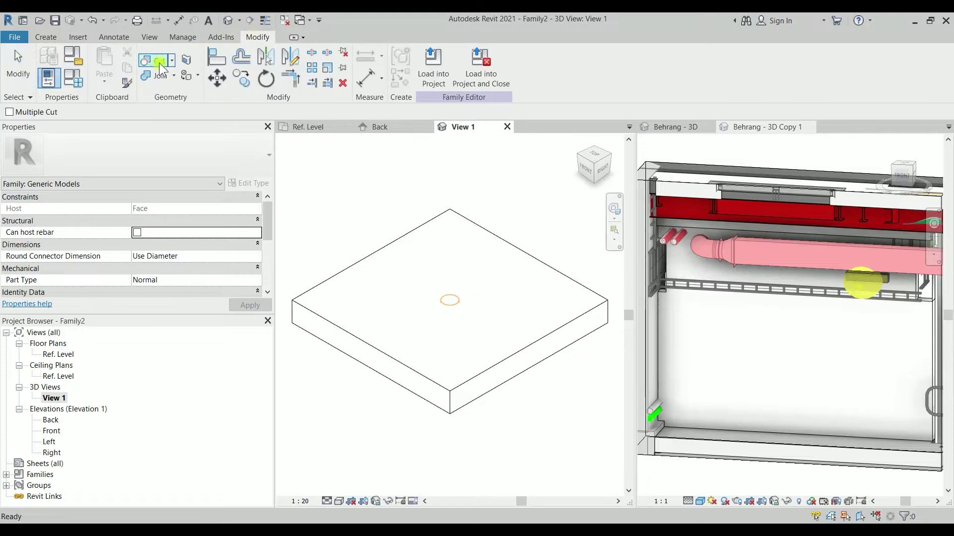
{"action": "left_click", "coordinate": [533, 346]}
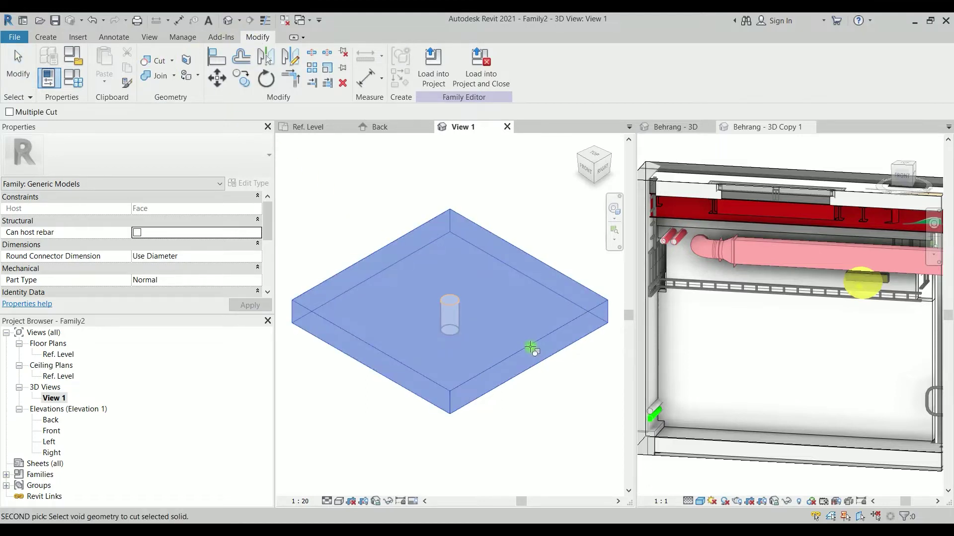
{"action": "left_click", "coordinate": [450, 307]}
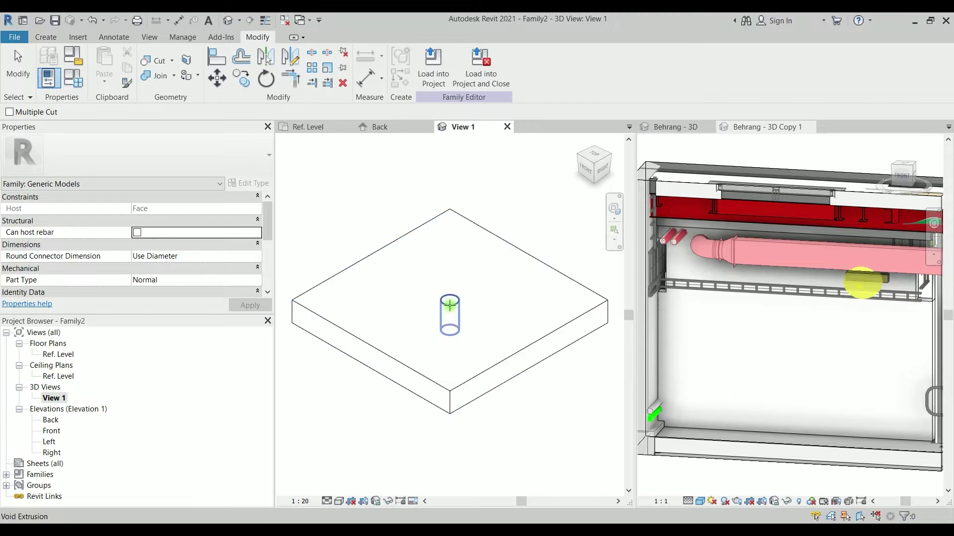
{"action": "key", "text": "Escape"}
{"action": "middle_click_drag", "start_coordinate": [545, 230], "coordinate": [362, 209], "text": "shift"}
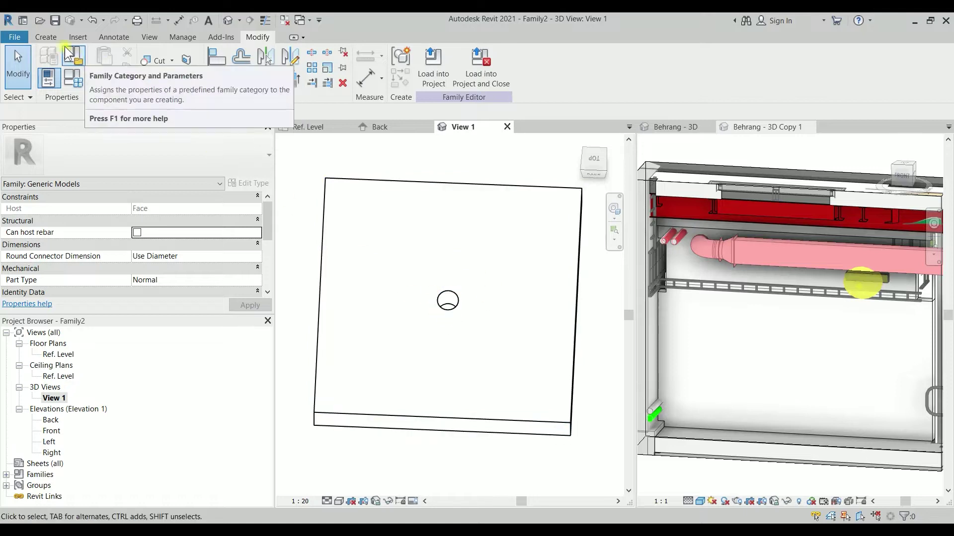
Draw crossing horizontal and vertical symbolic lines through the circle's centre in the Ref. Level plan, the horizontal one starting about 180 mm left of centre
{"action": "double_click", "coordinate": [55, 354]}
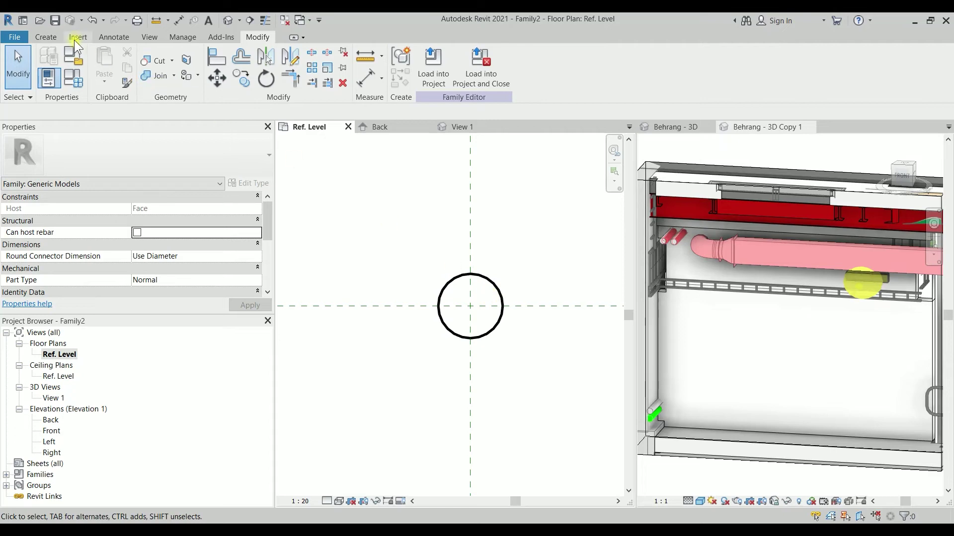
{"action": "left_click", "coordinate": [102, 36]}
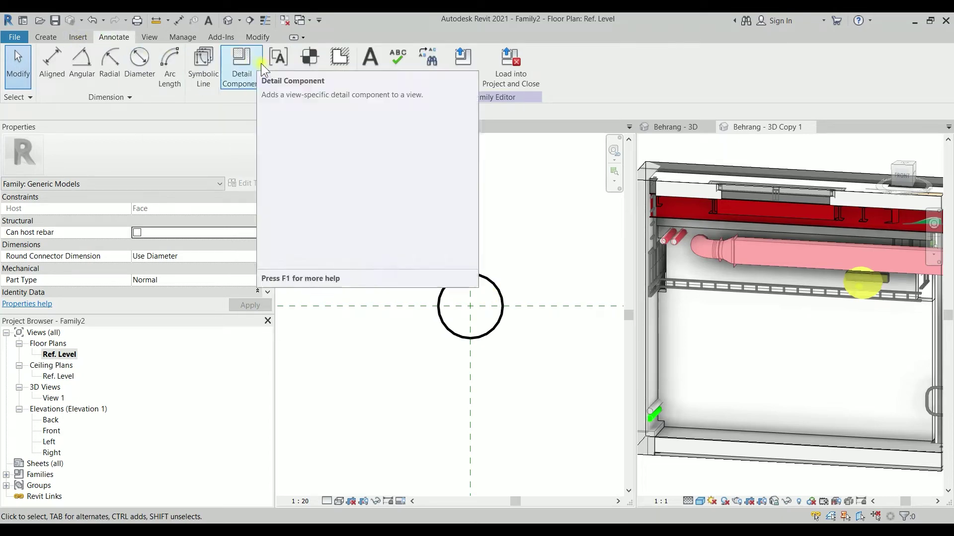
{"action": "left_click", "coordinate": [204, 83]}
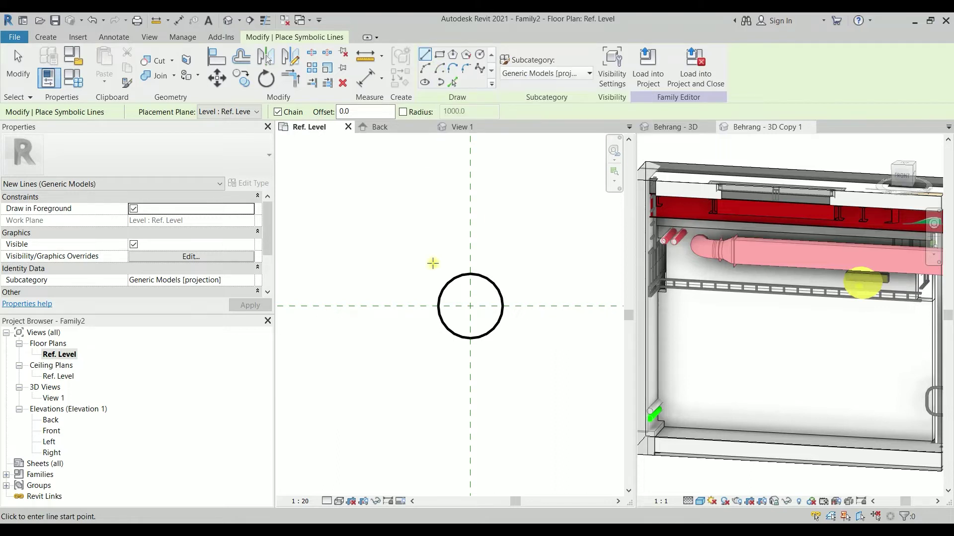
{"action": "left_click", "coordinate": [414, 306]}
{"action": "left_click", "coordinate": [541, 306]}
{"action": "left_click", "coordinate": [469, 242]}
{"action": "left_click", "coordinate": [472, 373]}
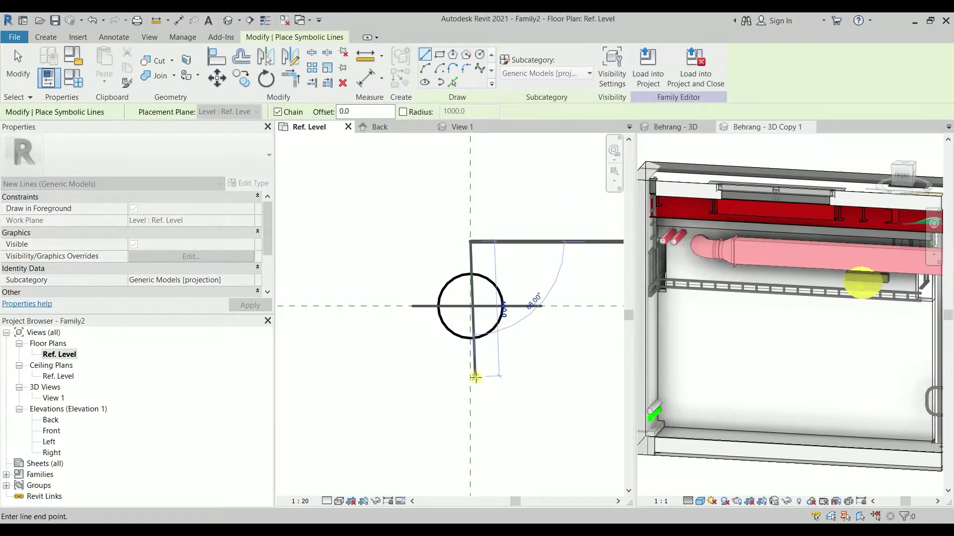
{"action": "key", "text": "Escape"}
{"action": "key", "text": "Escape"}
Dimension the horizontal symbolic line from its two ends to the vertical centre plane and make both segments equal
{"action": "key", "text": "d"}
{"action": "key", "text": "i"}
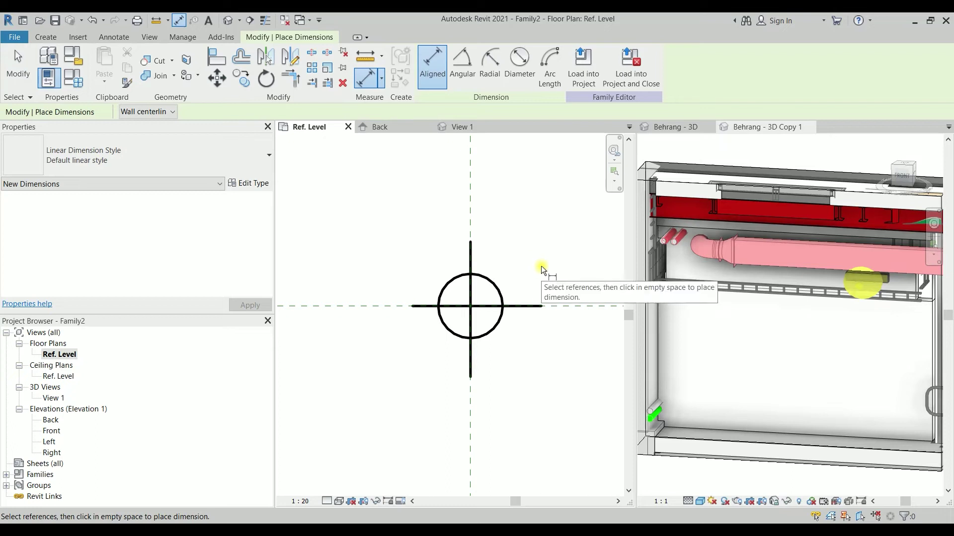
{"action": "left_click", "coordinate": [411, 306]}
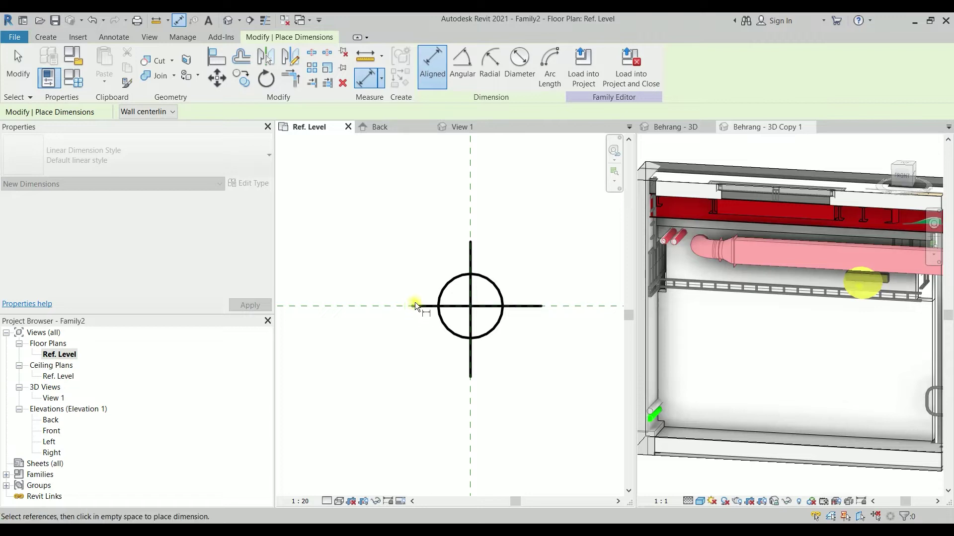
{"action": "scroll", "coordinate": [413, 305], "scroll_direction": "up", "scroll_amount": 2}
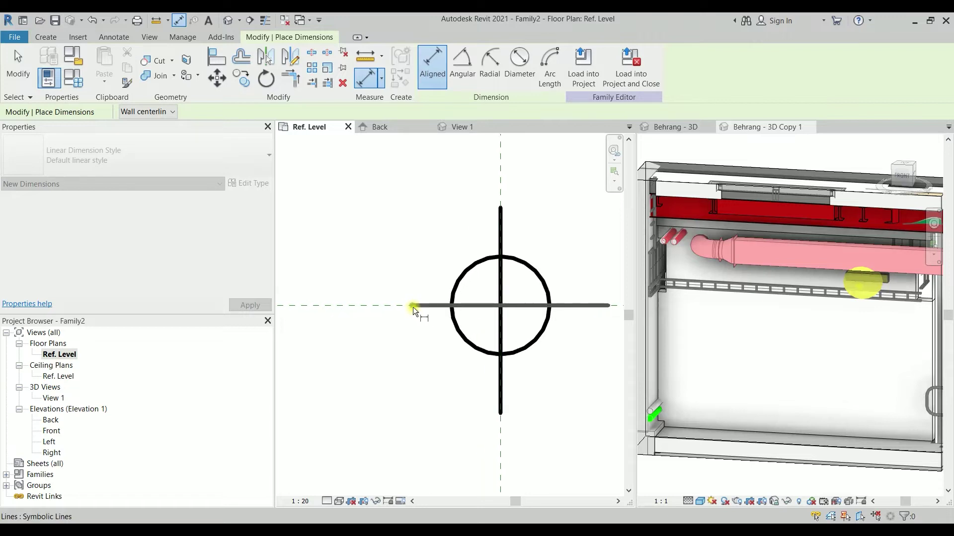
{"action": "left_click", "coordinate": [501, 174]}
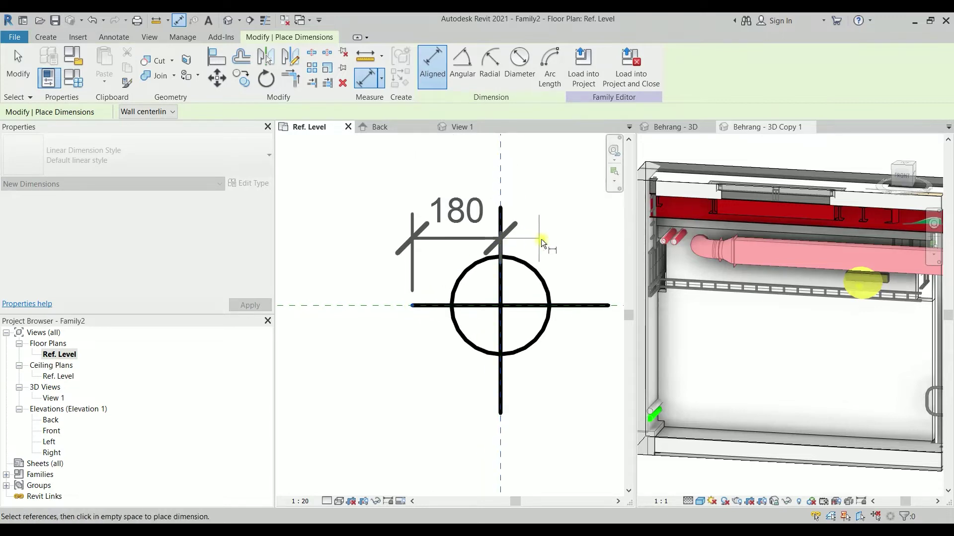
{"action": "middle_click_drag", "start_coordinate": [562, 255], "coordinate": [468, 240]}
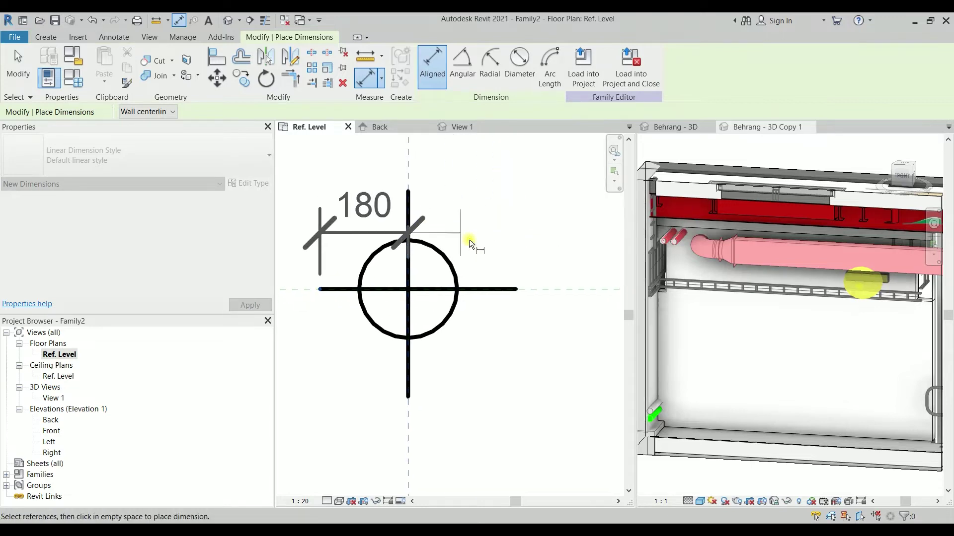
{"action": "left_click", "coordinate": [517, 290]}
{"action": "scroll", "coordinate": [517, 290], "scroll_direction": "down", "scroll_amount": 2}
{"action": "middle_click_drag", "start_coordinate": [486, 271], "coordinate": [439, 319]}
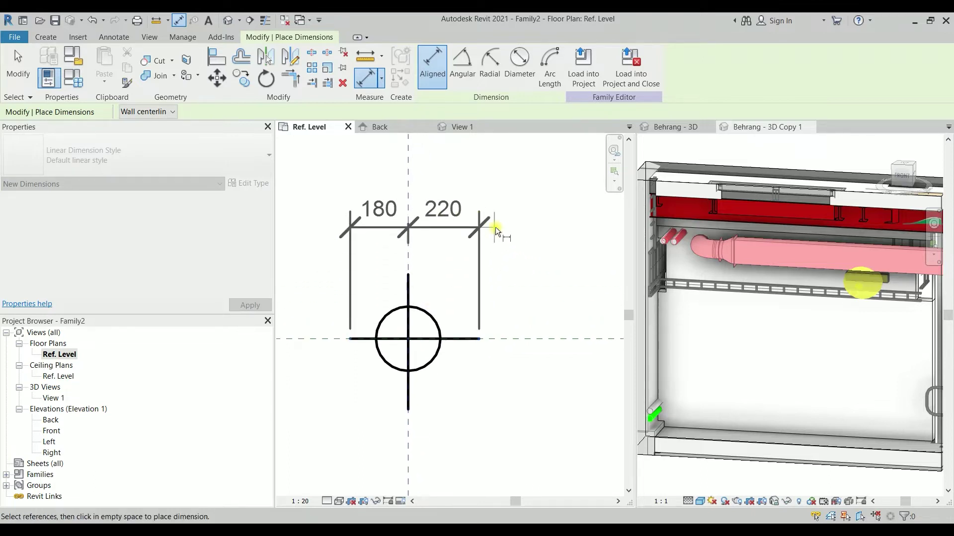
{"action": "left_click", "coordinate": [537, 230]}
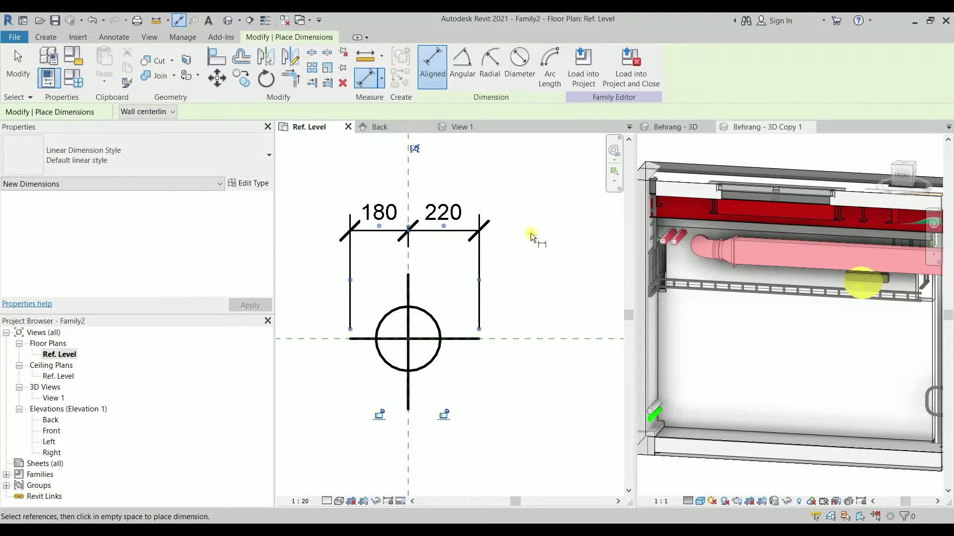
{"action": "left_click", "coordinate": [414, 149]}
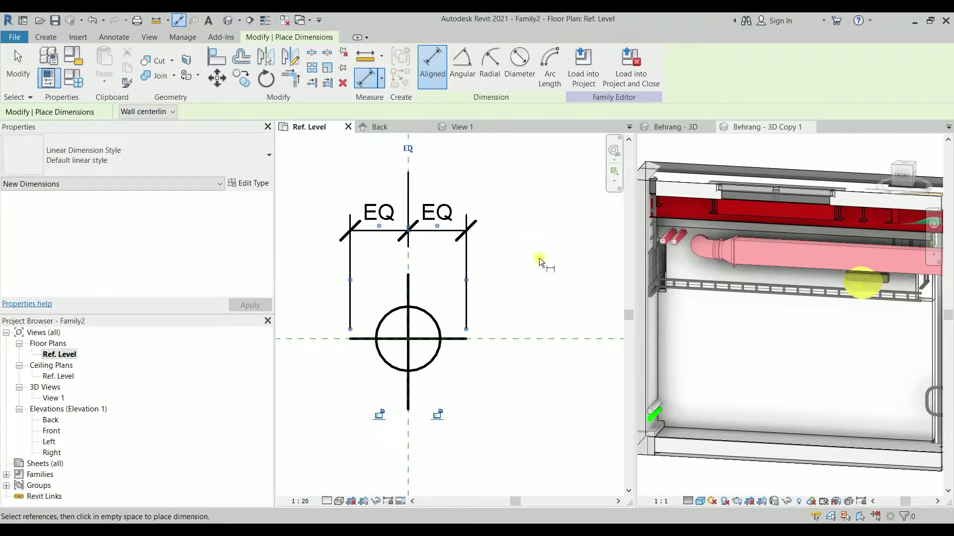
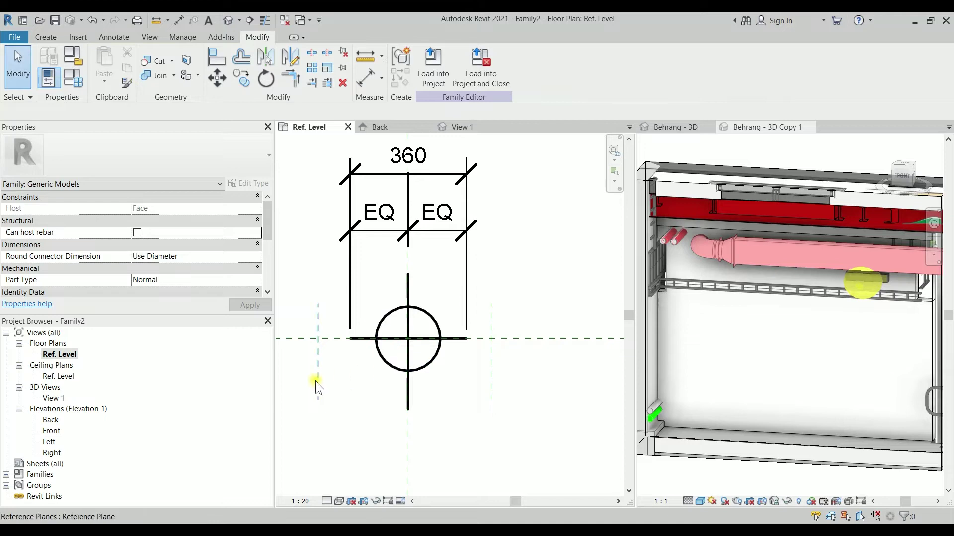
Examine the Is Reference options available for the two short vertical reference planes on either side of the circle
{"action": "left_click", "coordinate": [317, 380]}
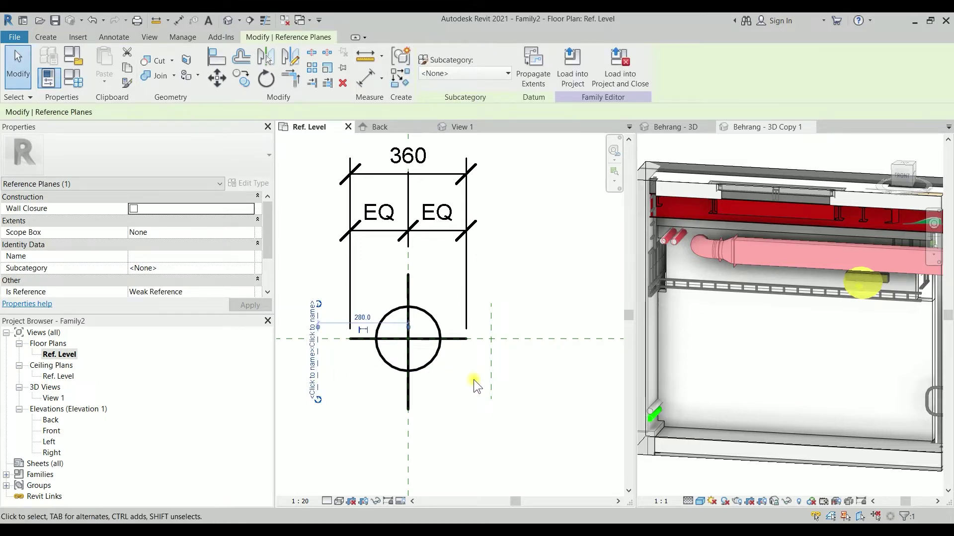
{"action": "left_click", "coordinate": [491, 375], "text": "ctrl"}
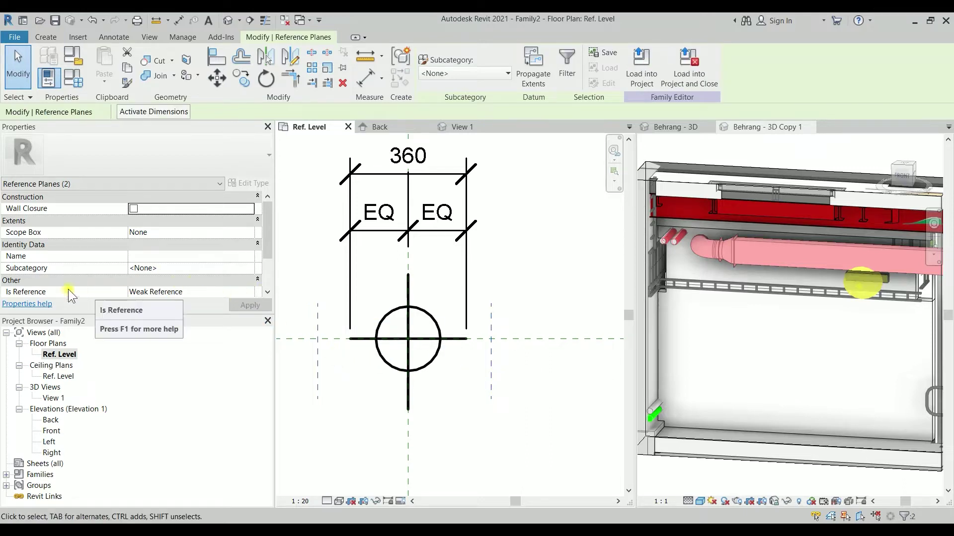
{"action": "left_click", "coordinate": [240, 293]}
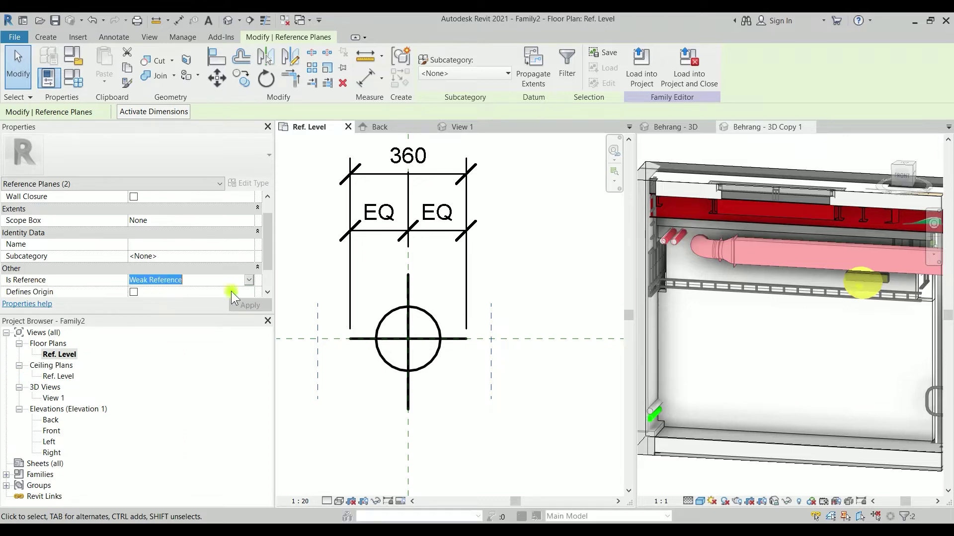
{"action": "left_click", "coordinate": [248, 280]}
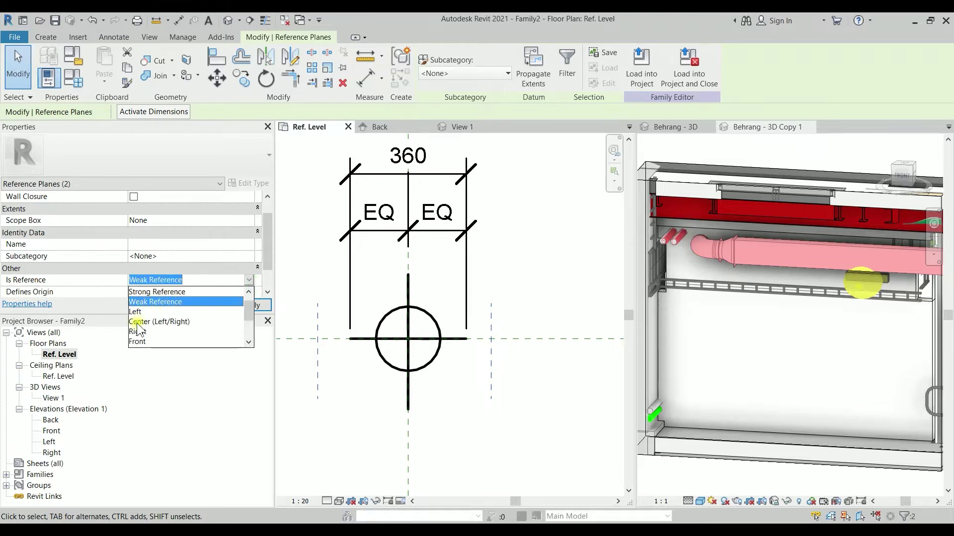
{"action": "scroll", "coordinate": [142, 324], "scroll_direction": "up", "scroll_amount": 1}
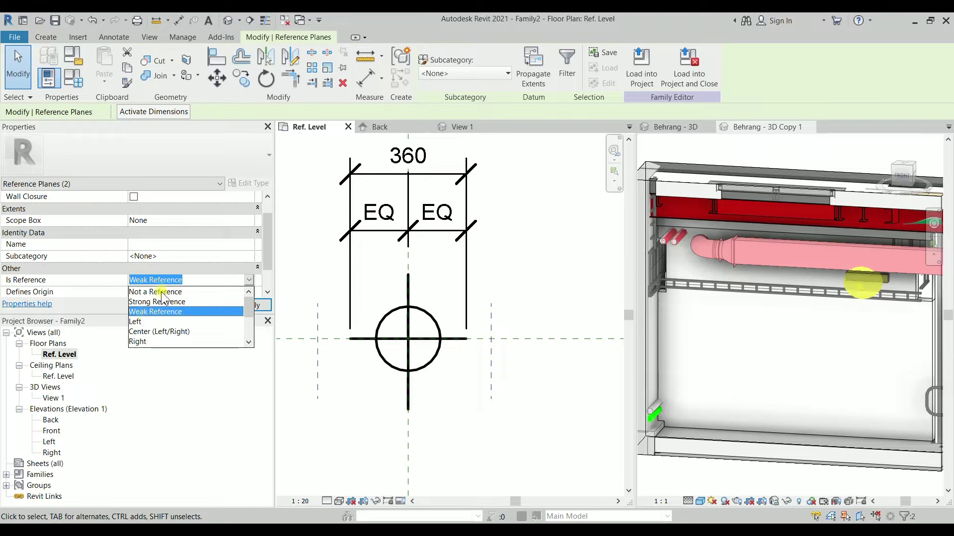
{"action": "left_click", "coordinate": [559, 313]}
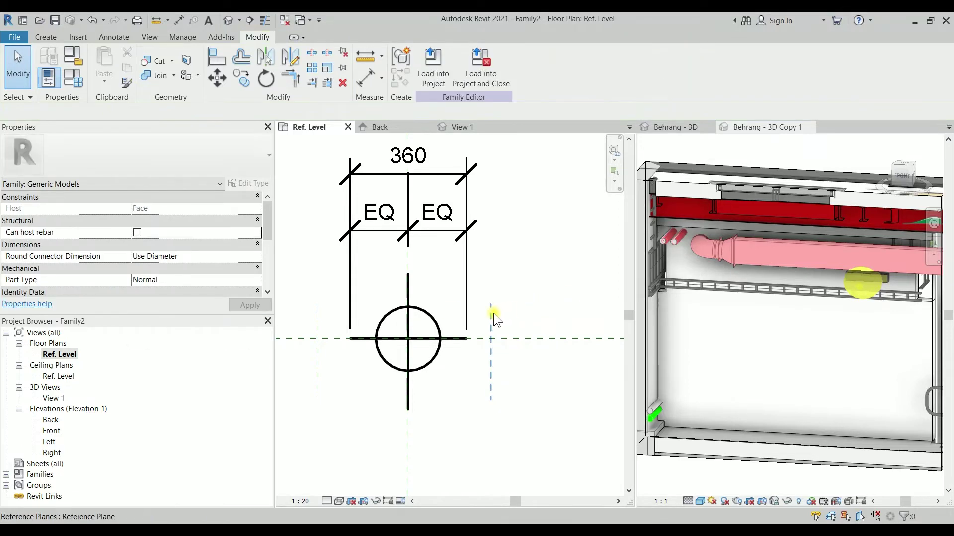
Delete the two short vertical reference planes flanking the circle
{"action": "left_click", "coordinate": [320, 313]}
{"action": "key", "text": "Delete"}
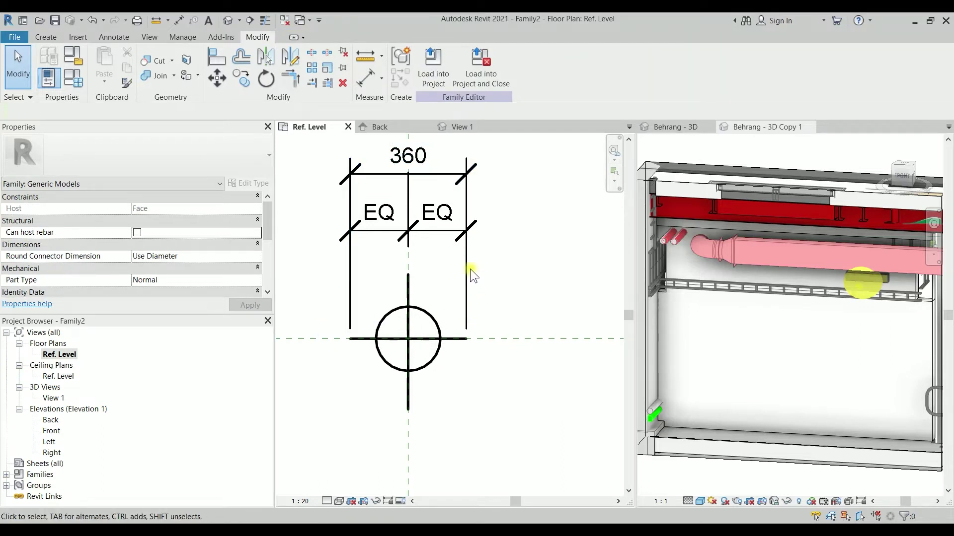
Label the overall dimension of the horizontal symbolic line with a new type parameter named SYMBOL L
{"action": "scroll", "coordinate": [480, 249], "scroll_direction": "down", "scroll_amount": 2}
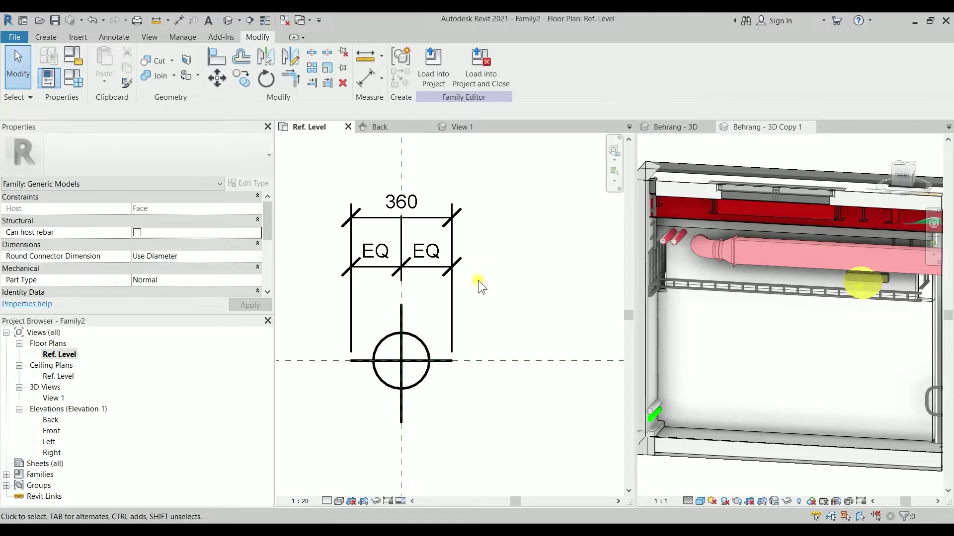
{"action": "left_click", "coordinate": [431, 215]}
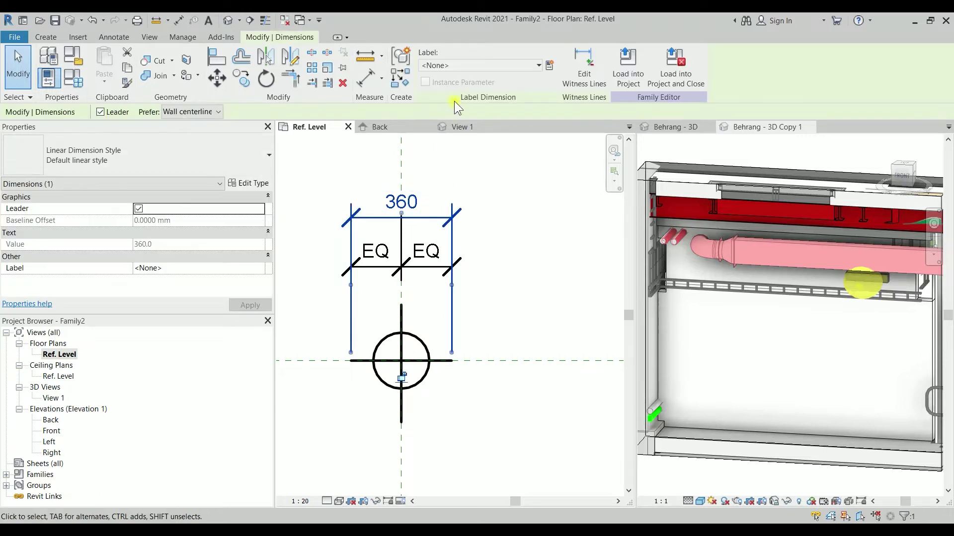
{"action": "left_click", "coordinate": [549, 65]}
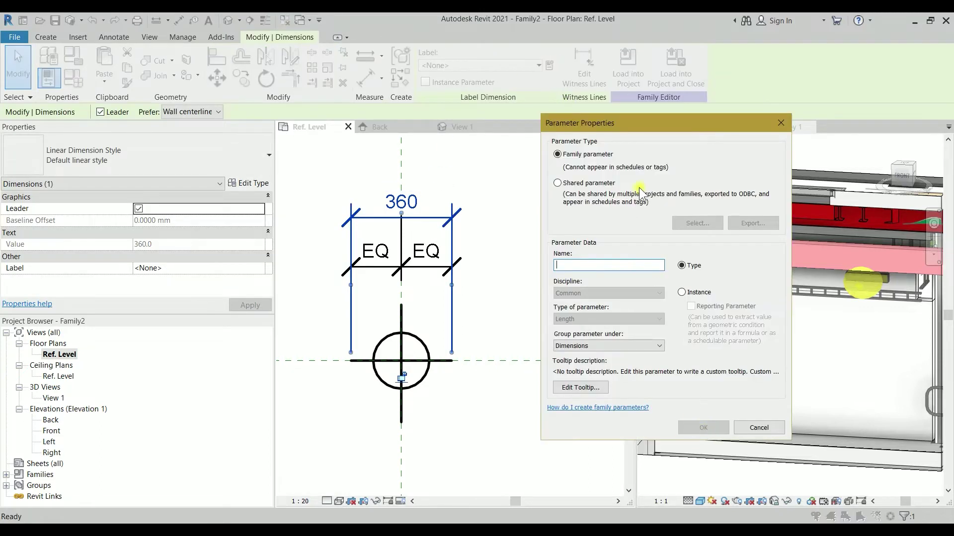
{"action": "left_click_drag", "start_coordinate": [667, 124], "coordinate": [748, 130]}
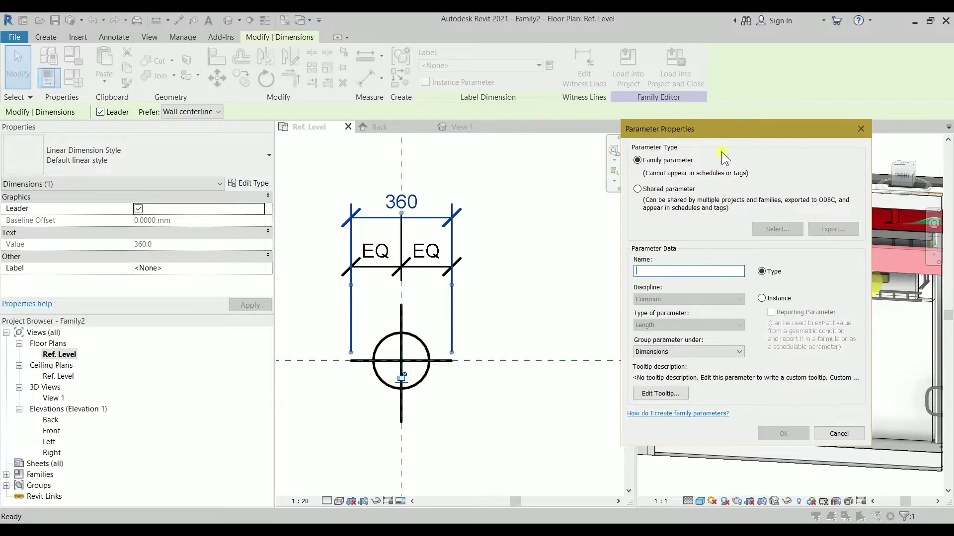
{"action": "left_click", "coordinate": [761, 298]}
{"action": "left_click", "coordinate": [761, 271]}
{"action": "left_click", "coordinate": [713, 272]}
{"action": "type", "text": "SYMBOL L"}
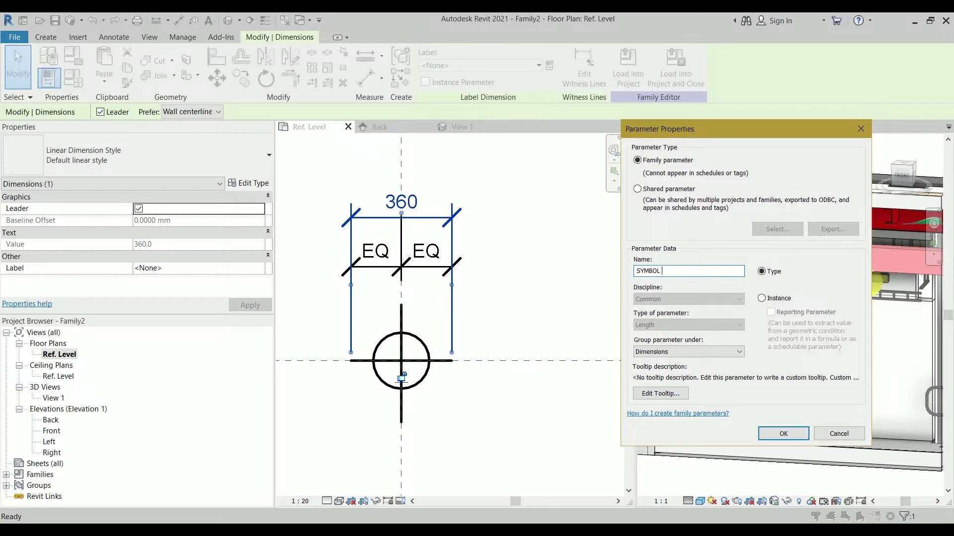
{"action": "left_click", "coordinate": [784, 433]}
{"action": "middle_click_drag", "start_coordinate": [492, 308], "coordinate": [563, 297]}
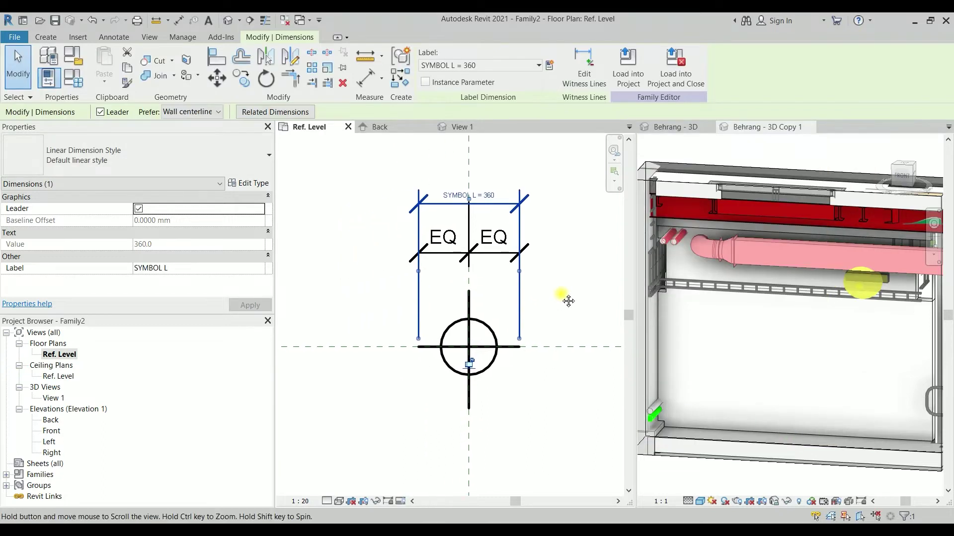
{"action": "left_click", "coordinate": [561, 293]}
Try to drive the SYMBOL L type parameter with the formula 2 * DIA, and clear that formula again
{"action": "scroll", "coordinate": [498, 354], "scroll_direction": "up", "scroll_amount": 2}
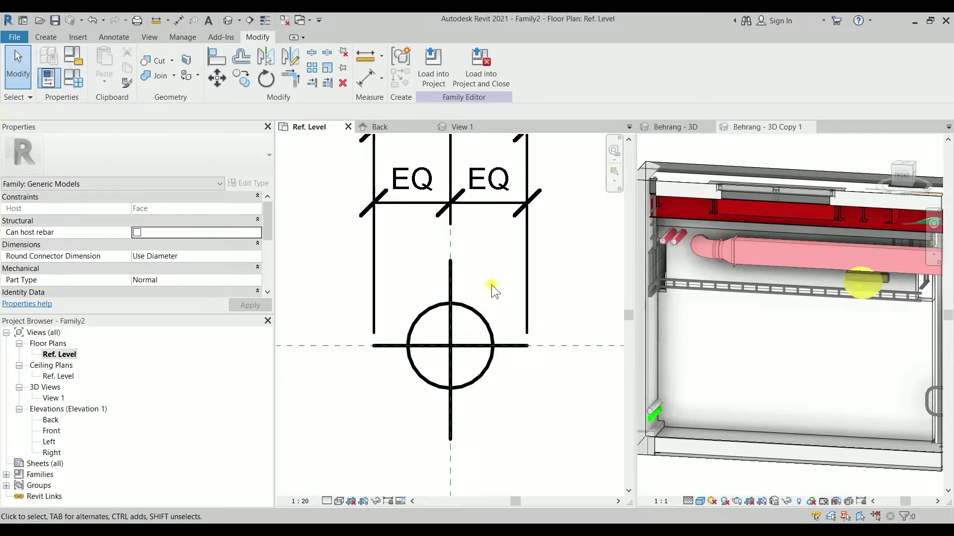
{"action": "left_click", "coordinate": [73, 86]}
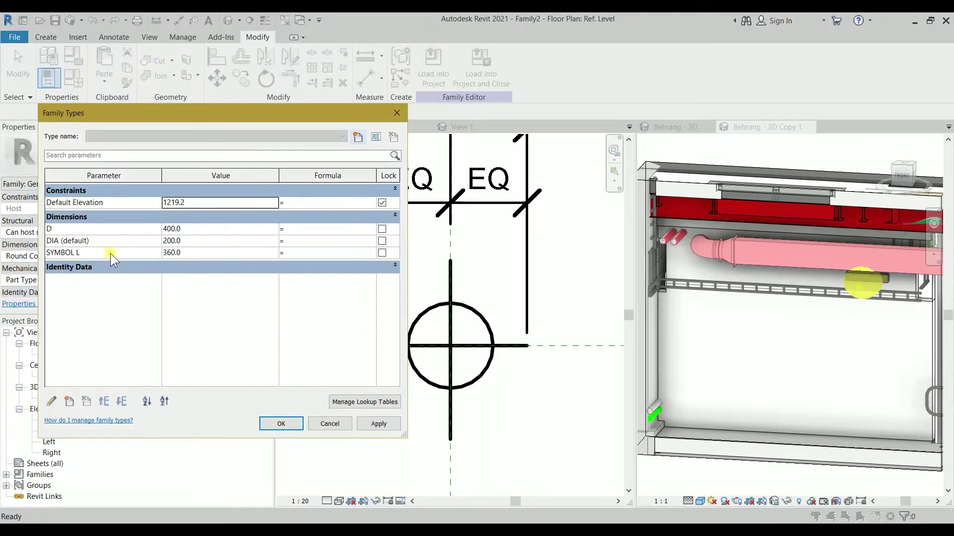
{"action": "left_click", "coordinate": [307, 253]}
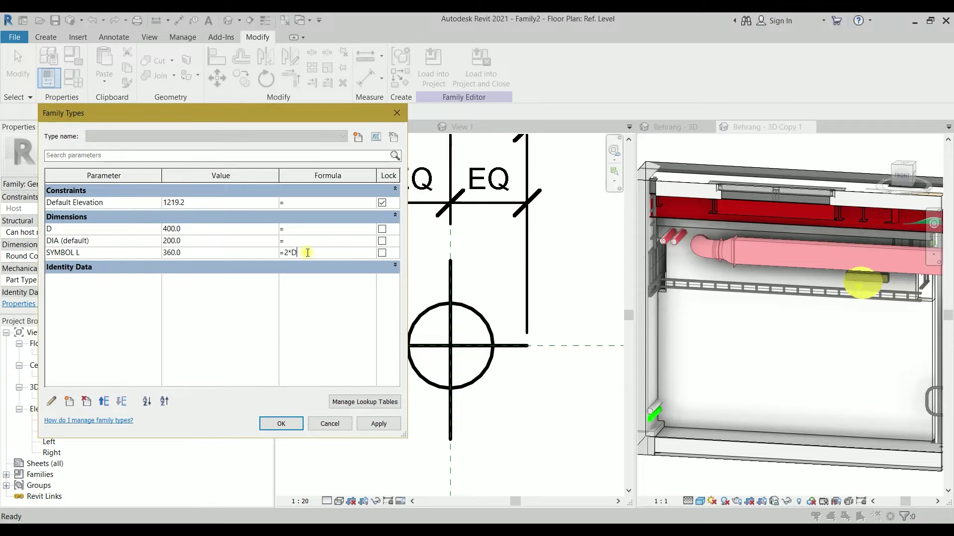
{"action": "left_click", "coordinate": [379, 424]}
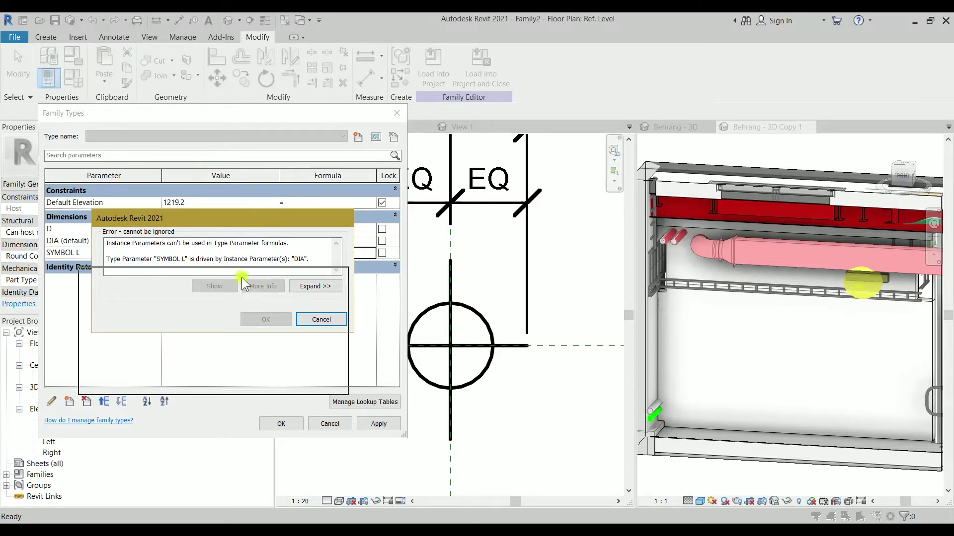
{"action": "left_click_drag", "start_coordinate": [252, 218], "coordinate": [242, 276]}
{"action": "left_click", "coordinate": [309, 376]}
{"action": "left_click", "coordinate": [83, 254]}
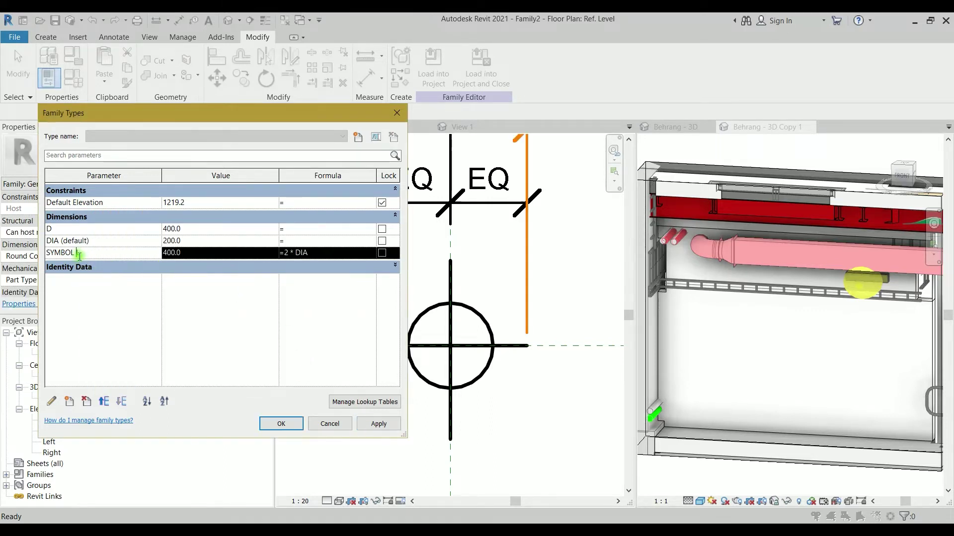
{"action": "left_click", "coordinate": [317, 254]}
{"action": "key", "text": "ctrl+a"}
{"action": "key", "text": "BackSpace"}
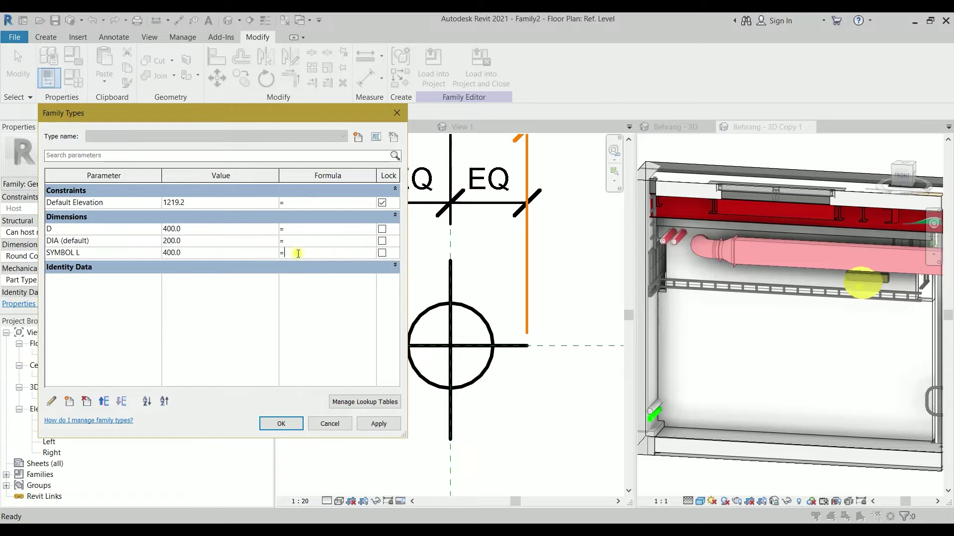
Change SYMBOL L from a type parameter to an instance parameter
{"action": "left_click", "coordinate": [79, 252]}
{"action": "left_click", "coordinate": [52, 401]}
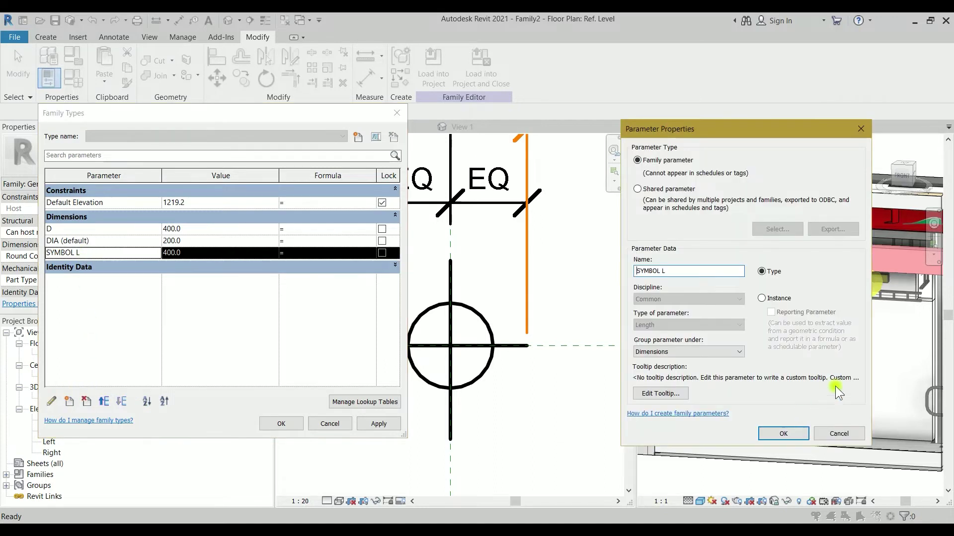
{"action": "left_click", "coordinate": [763, 298]}
{"action": "left_click", "coordinate": [783, 433]}
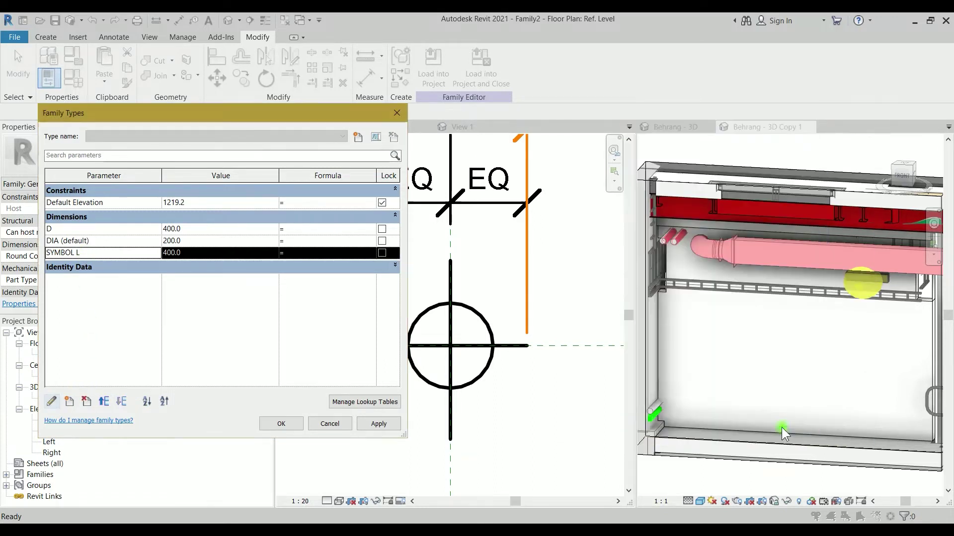
Set the formula of the SYMBOL L instance parameter to 2 * DIA and apply it
{"action": "left_click", "coordinate": [306, 251]}
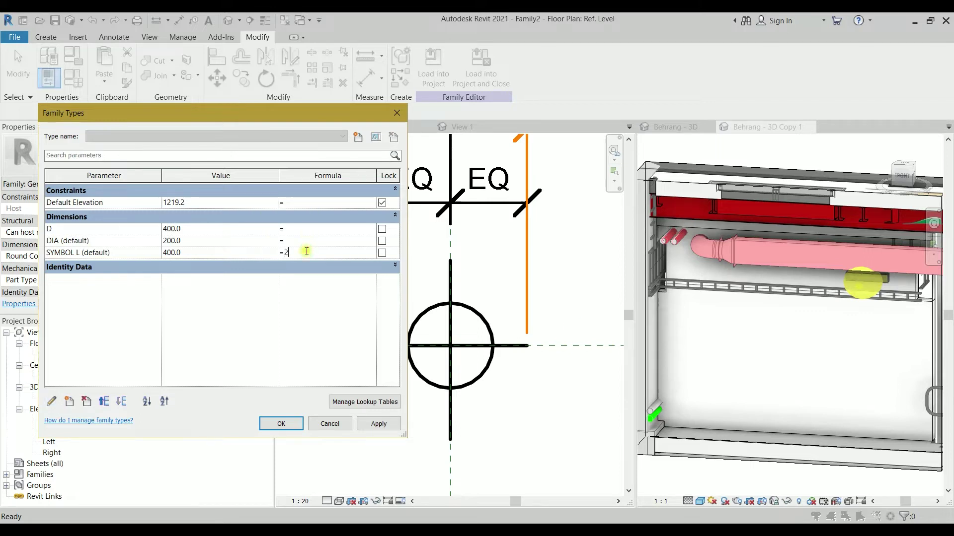
{"action": "type", "text": "2*DIA"}
{"action": "left_click", "coordinate": [378, 424]}
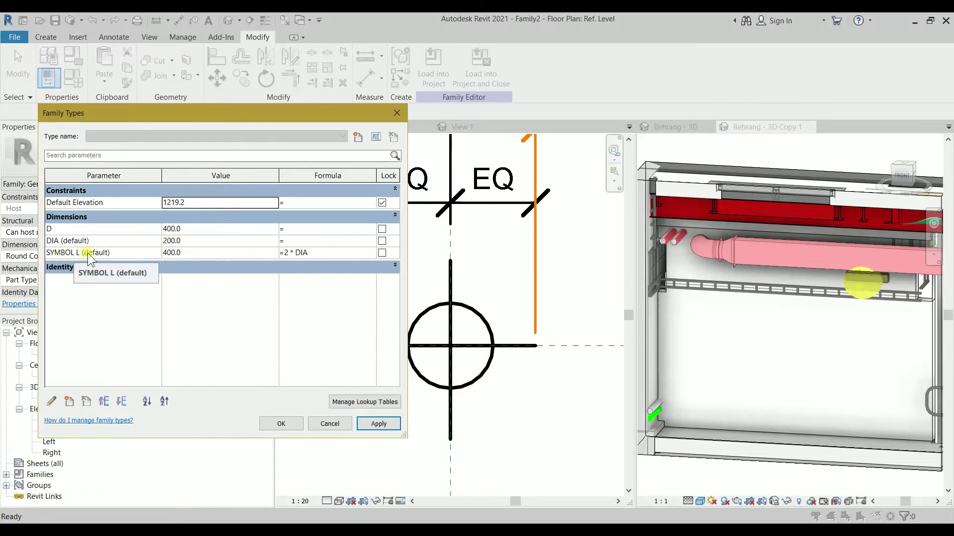
Regroup the SYMBOL L parameter under Other and accept the family types
{"action": "left_click", "coordinate": [382, 241]}
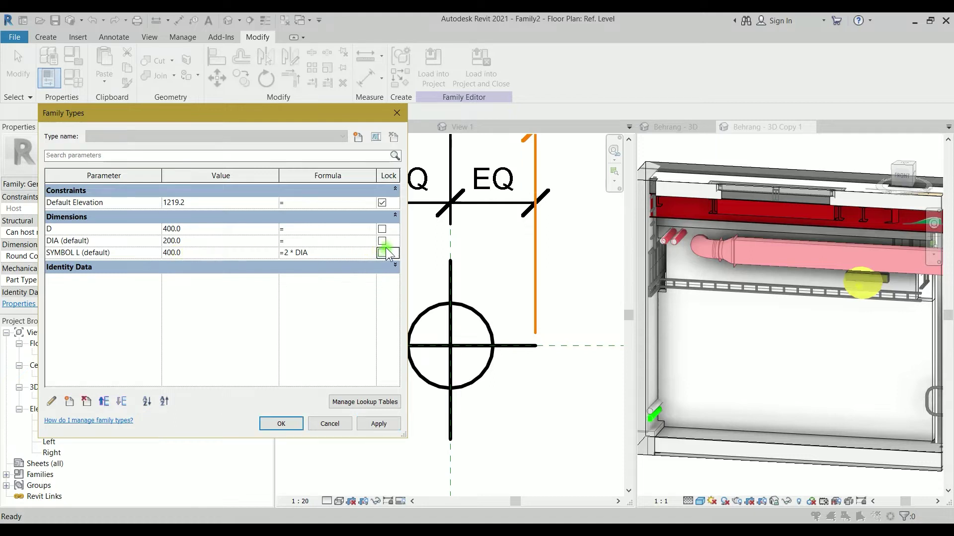
{"action": "left_click", "coordinate": [95, 252]}
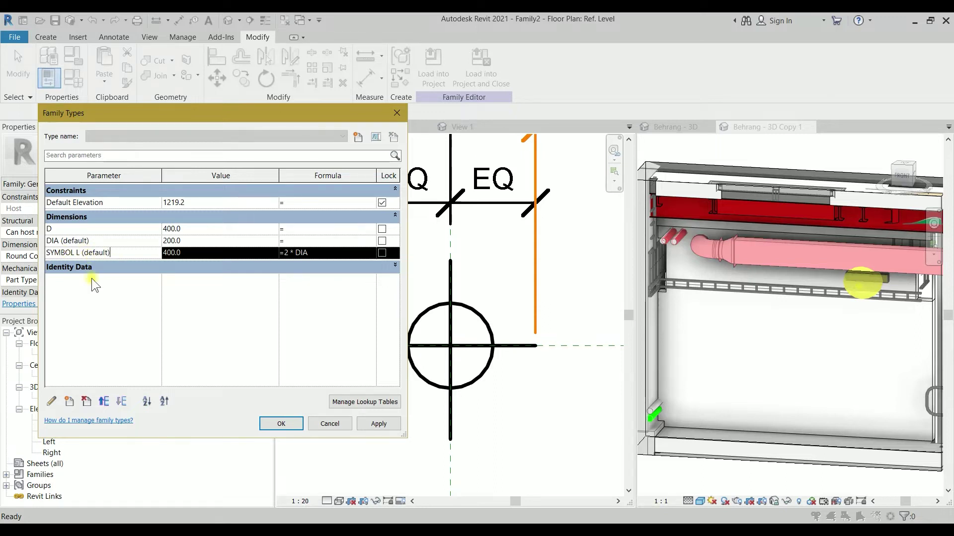
{"action": "left_click", "coordinate": [52, 401]}
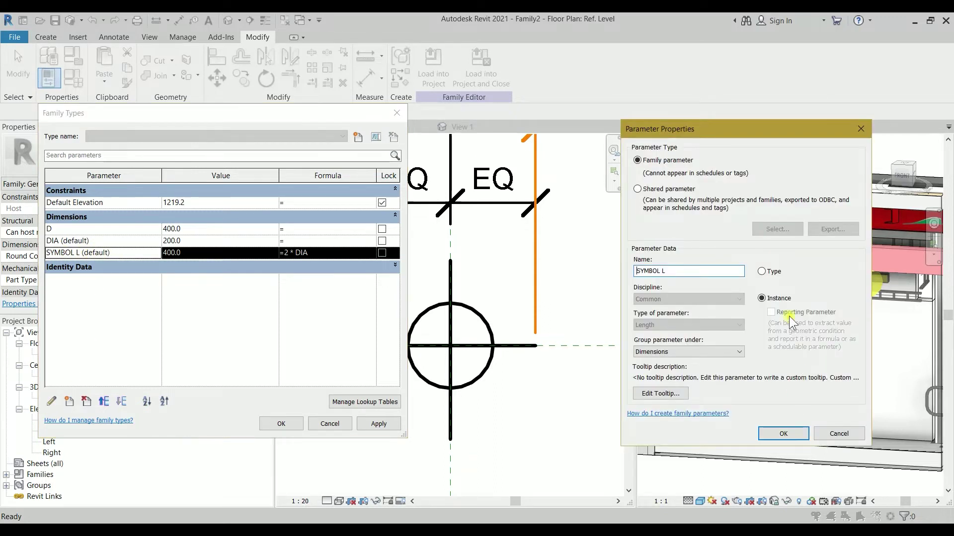
{"action": "left_click", "coordinate": [714, 347]}
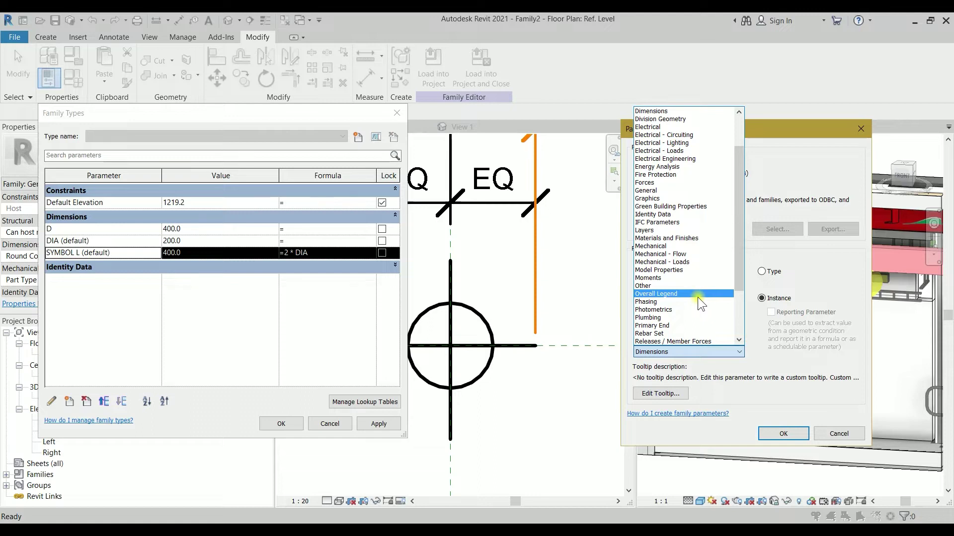
{"action": "key", "text": "Up"}
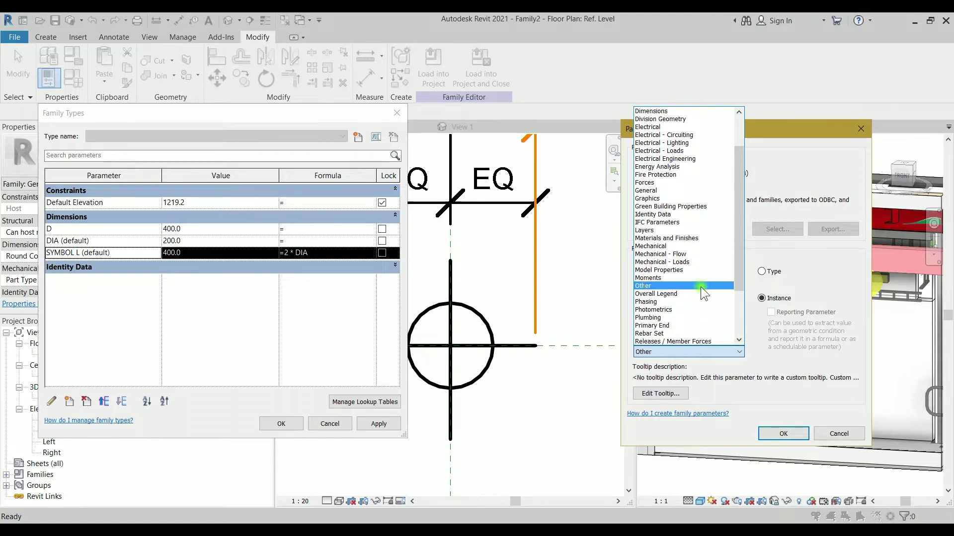
{"action": "left_click", "coordinate": [701, 287]}
{"action": "left_click", "coordinate": [778, 433]}
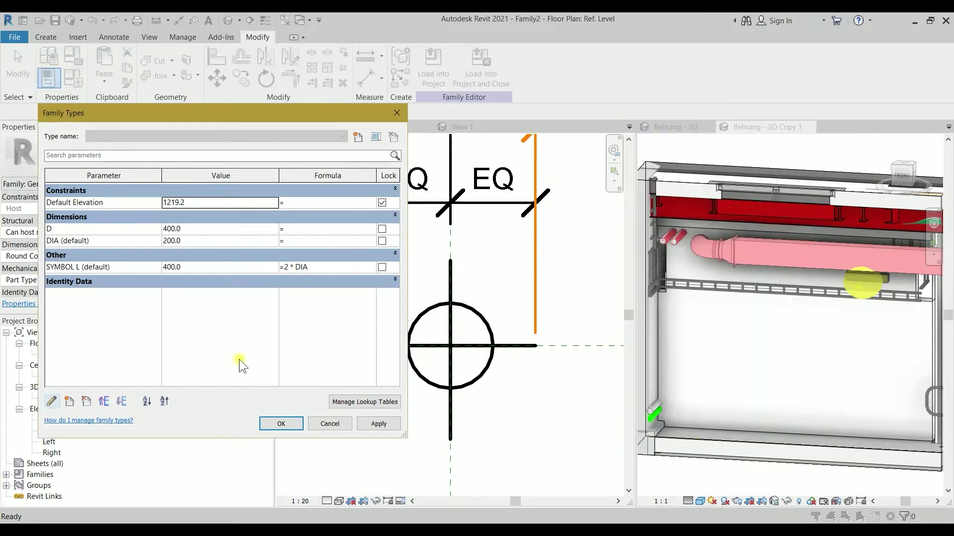
{"action": "left_click", "coordinate": [279, 423]}
Dimension the vertical symbolic line from its upper end through the horizontal reference plane to its lower end, and make both segments equal
{"action": "scroll", "coordinate": [481, 302], "scroll_direction": "down", "scroll_amount": 2}
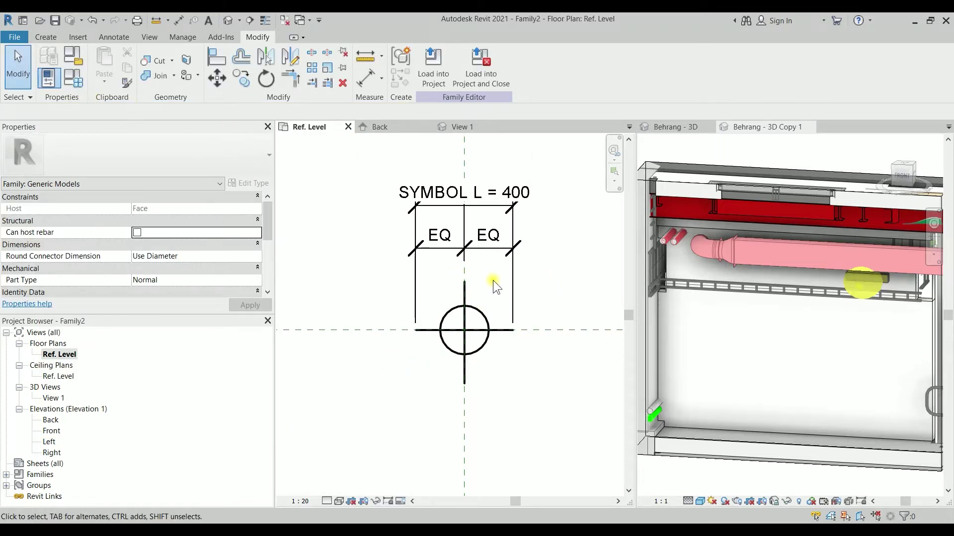
{"action": "key", "text": "d"}
{"action": "key", "text": "i"}
{"action": "scroll", "coordinate": [481, 277], "scroll_direction": "up", "scroll_amount": 2}
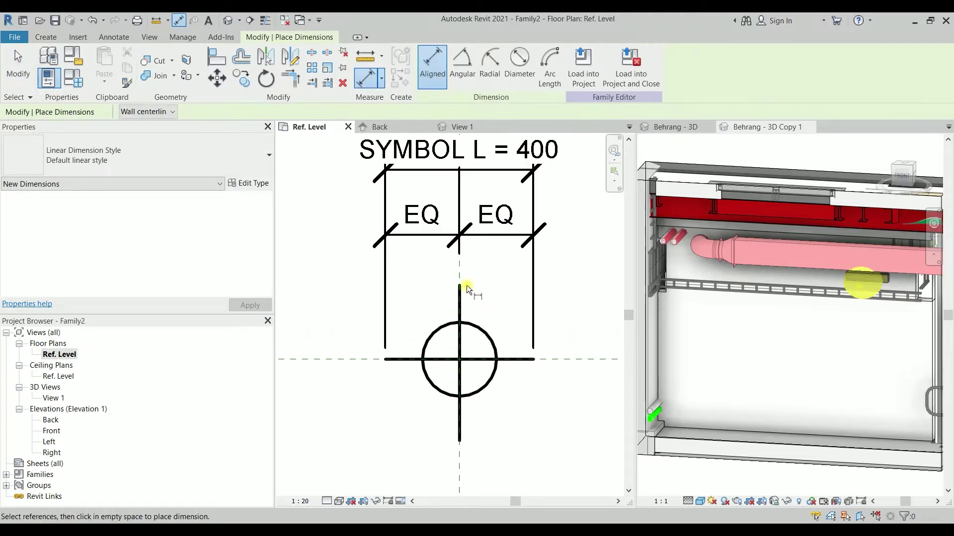
{"action": "key", "text": "Tab"}
{"action": "key", "text": "Tab"}
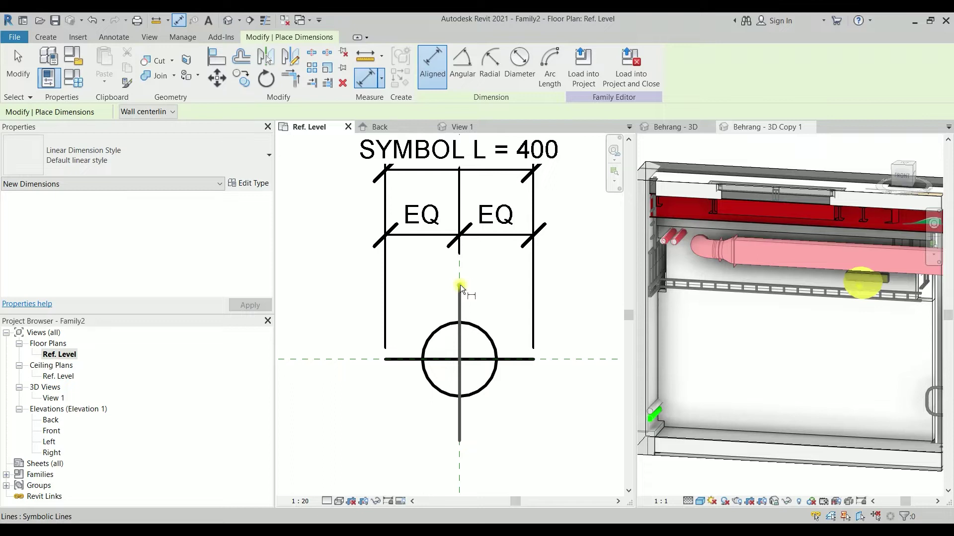
{"action": "left_click", "coordinate": [460, 284]}
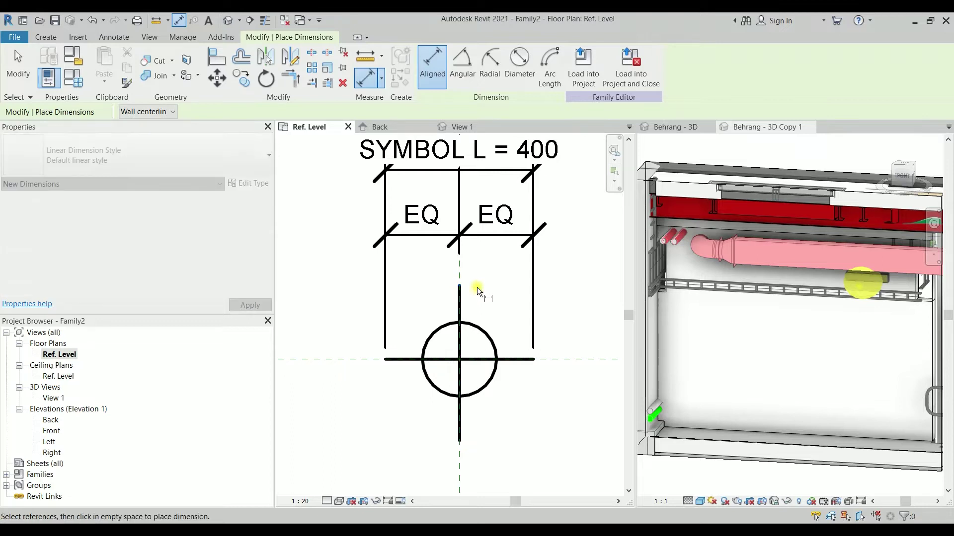
{"action": "left_click", "coordinate": [575, 358]}
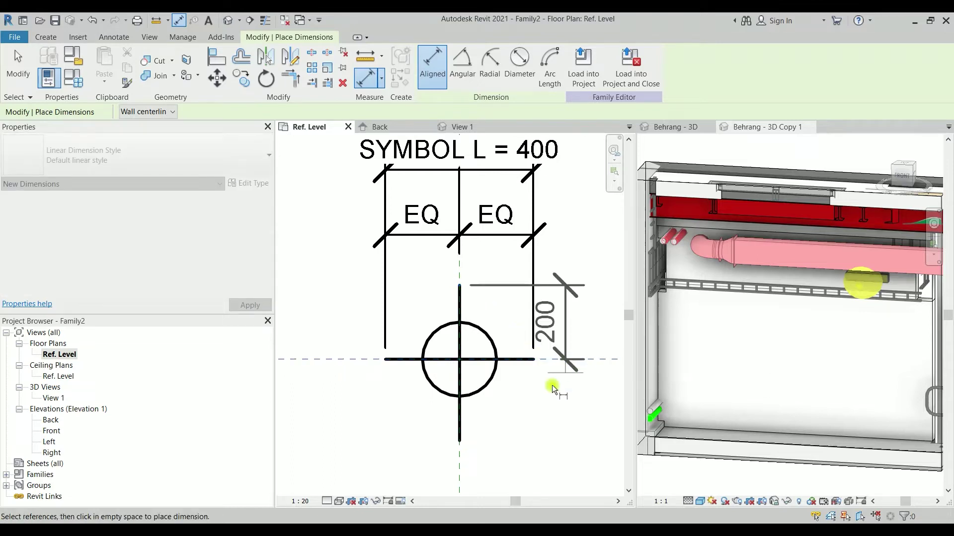
{"action": "left_click", "coordinate": [459, 442]}
{"action": "middle_click_drag", "start_coordinate": [571, 412], "coordinate": [422, 348]}
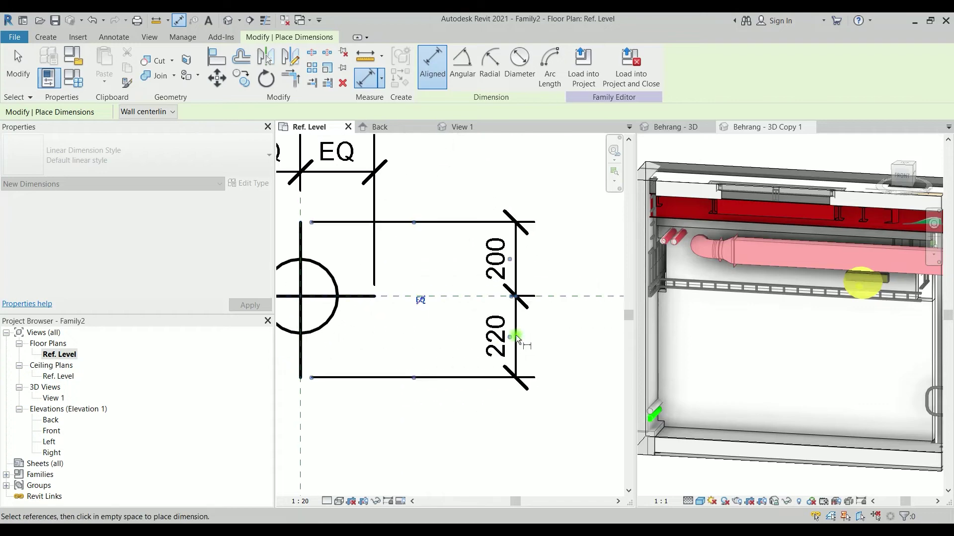
{"action": "left_click", "coordinate": [516, 332]}
{"action": "left_click", "coordinate": [420, 300]}
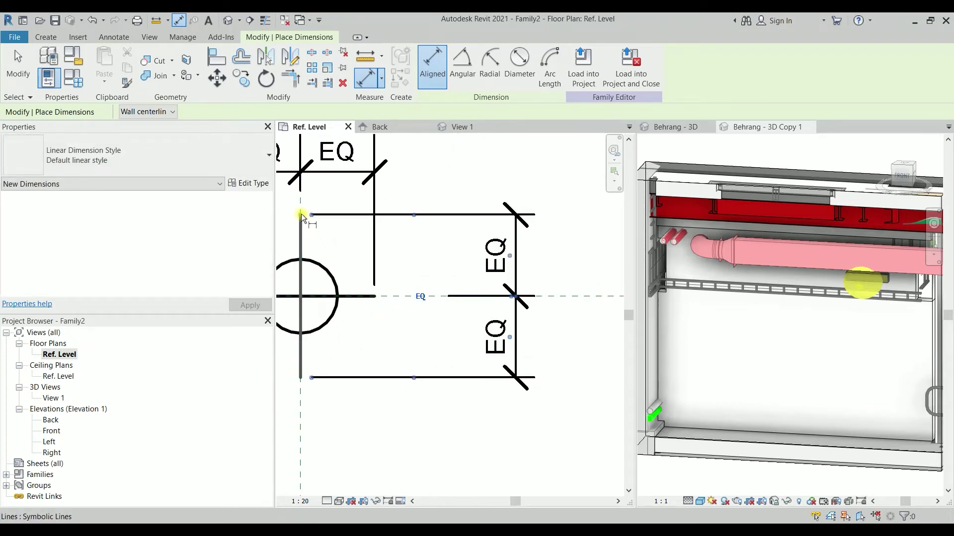
Add an overall aligned dimension between the two ends of the vertical symbolic line, outside the EQ dimension
{"action": "left_click", "coordinate": [302, 214]}
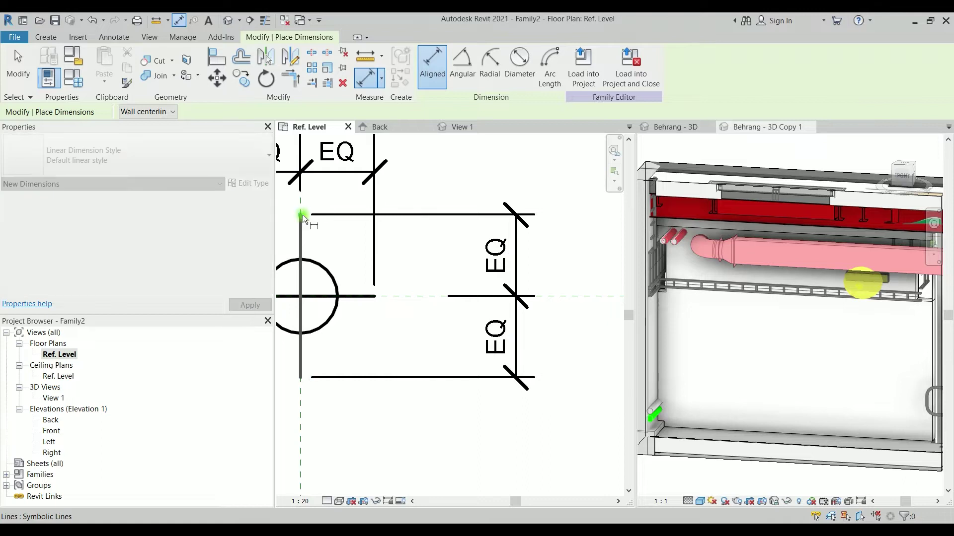
{"action": "left_click", "coordinate": [300, 380]}
{"action": "left_click", "coordinate": [588, 362]}
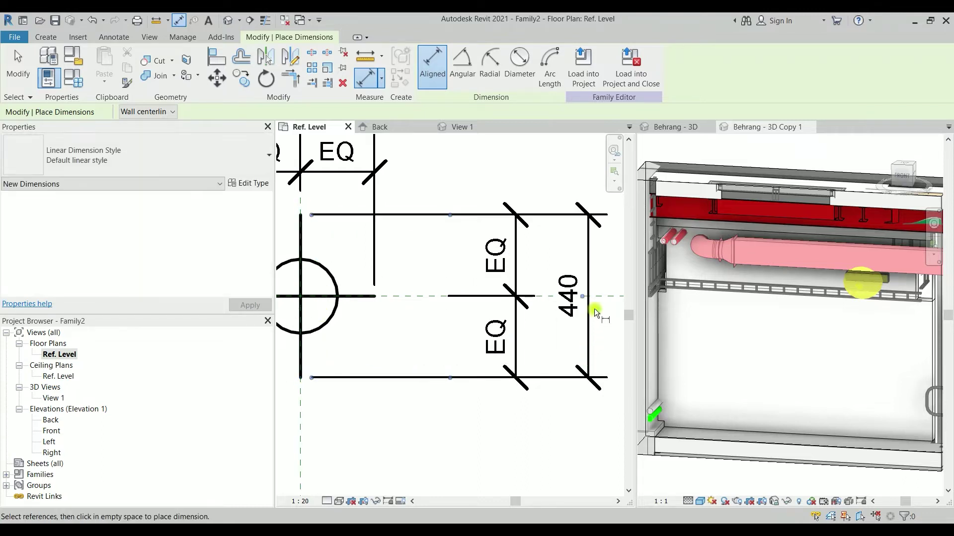
{"action": "scroll", "coordinate": [594, 308], "scroll_direction": "down", "scroll_amount": 3}
{"action": "key", "text": "Escape"}
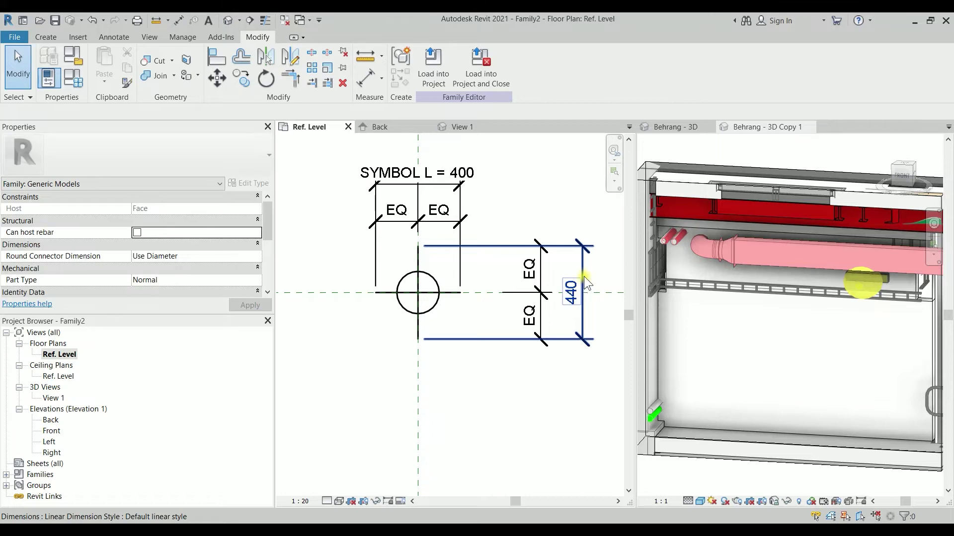
Label the overall dimension of the vertical symbolic line with the existing SYMBOL L parameter
{"action": "left_click", "coordinate": [583, 275]}
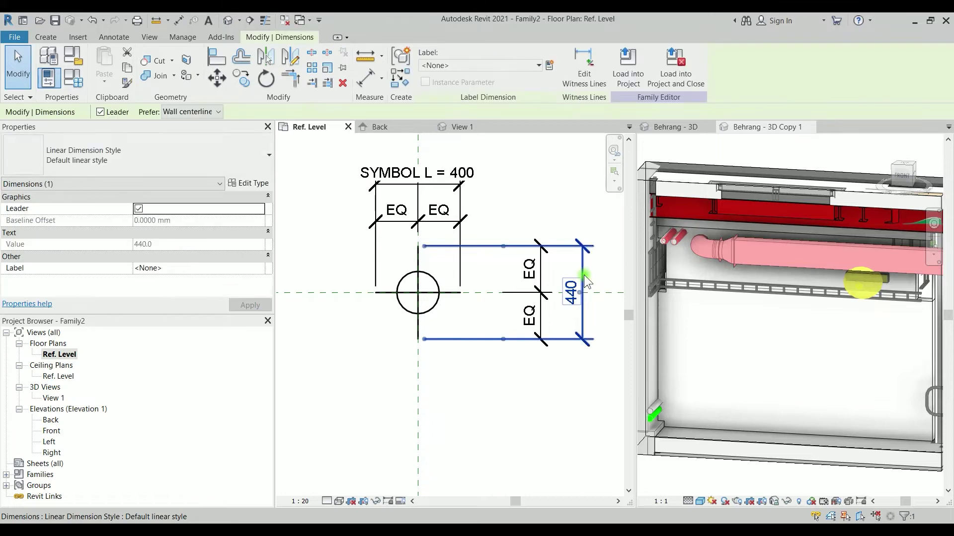
{"action": "left_click", "coordinate": [522, 67]}
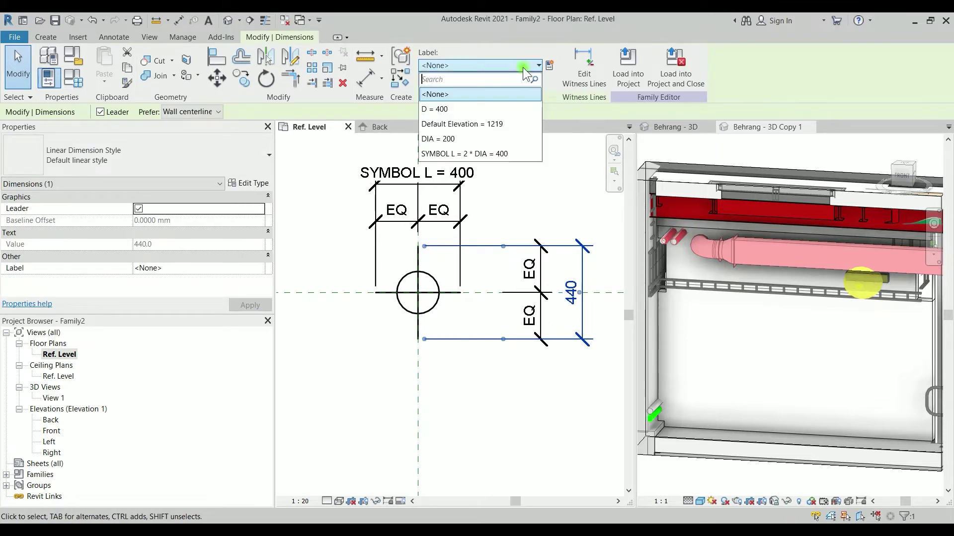
{"action": "left_click", "coordinate": [517, 152]}
{"action": "left_click", "coordinate": [551, 200]}
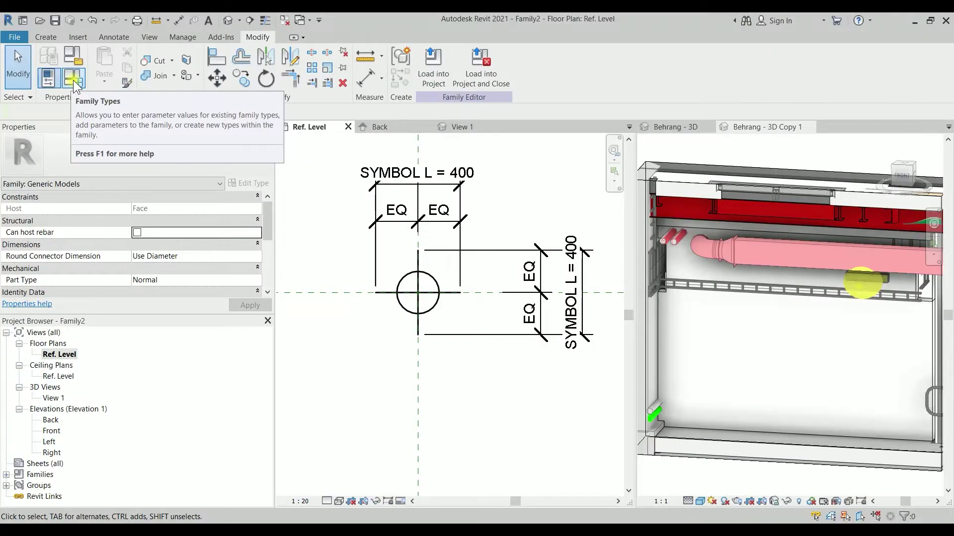
Flex the family by applying DIA values of 150 and 100 with the family types beside the drawing
{"action": "left_click", "coordinate": [73, 78]}
{"action": "left_click_drag", "start_coordinate": [279, 113], "coordinate": [803, 117]}
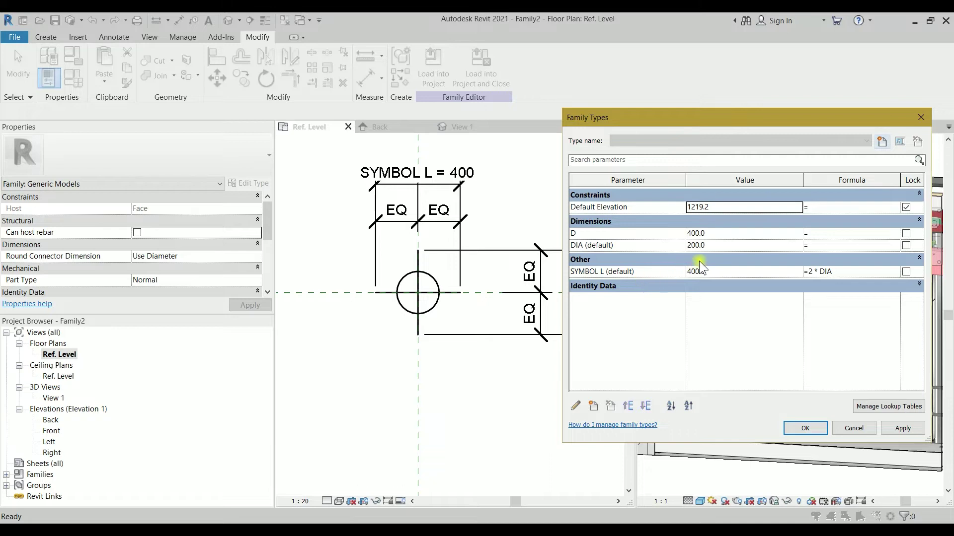
{"action": "left_click", "coordinate": [718, 246]}
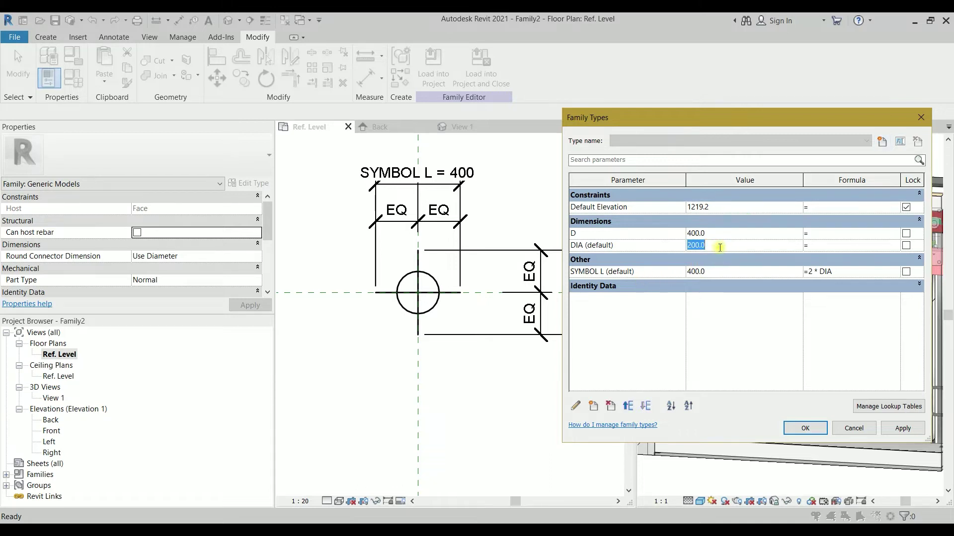
{"action": "type", "text": "150"}
{"action": "left_click", "coordinate": [902, 428]}
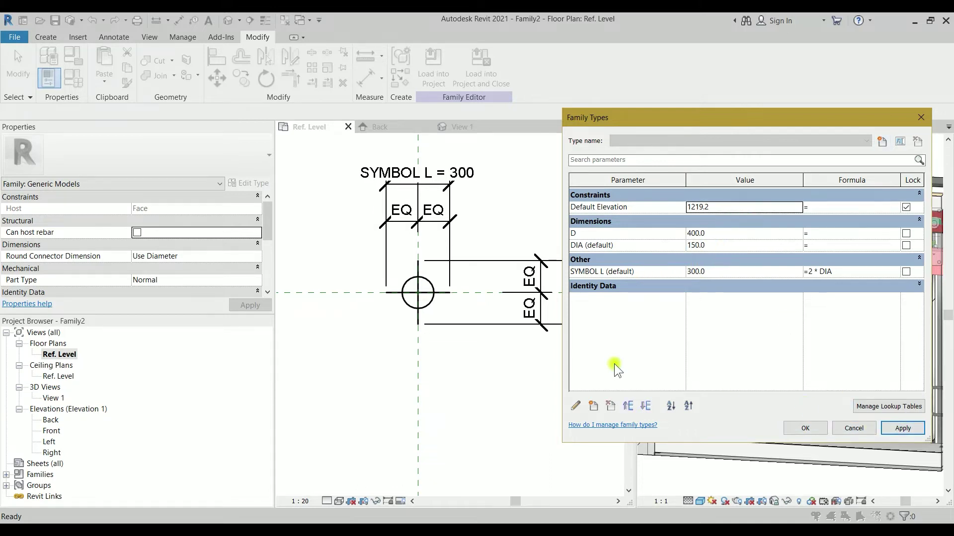
{"action": "left_click", "coordinate": [713, 245]}
{"action": "type", "text": "100"}
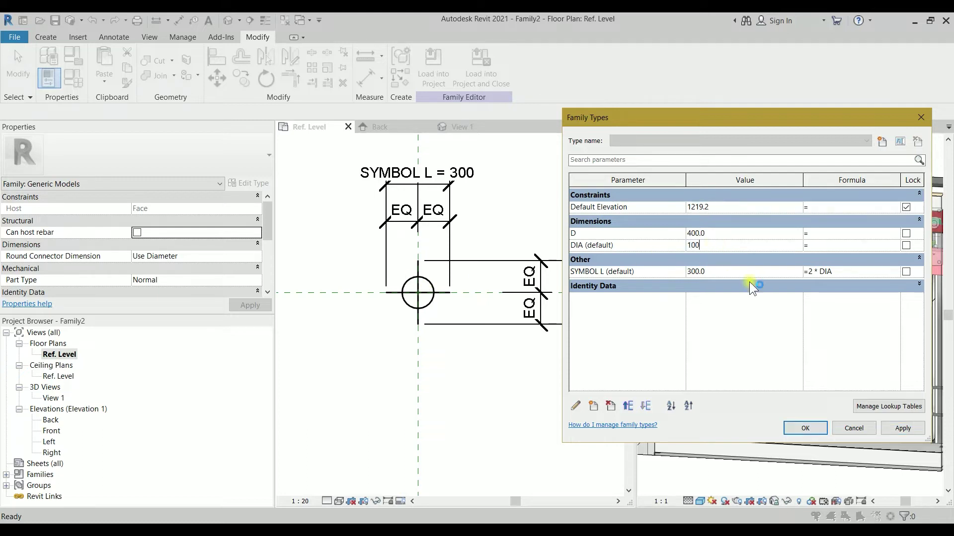
{"action": "left_click", "coordinate": [893, 425]}
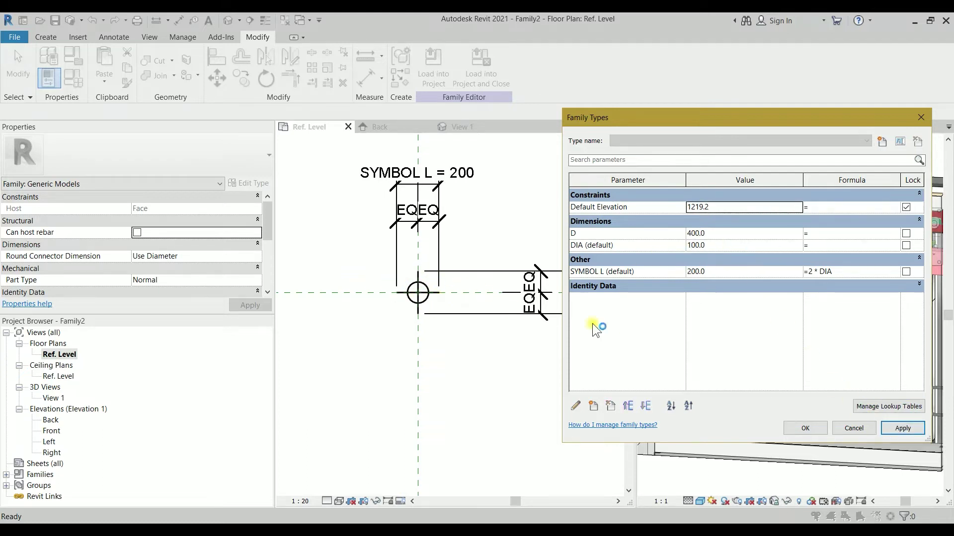
Set DIA to 250, apply it and accept the family types
{"action": "left_click", "coordinate": [729, 246]}
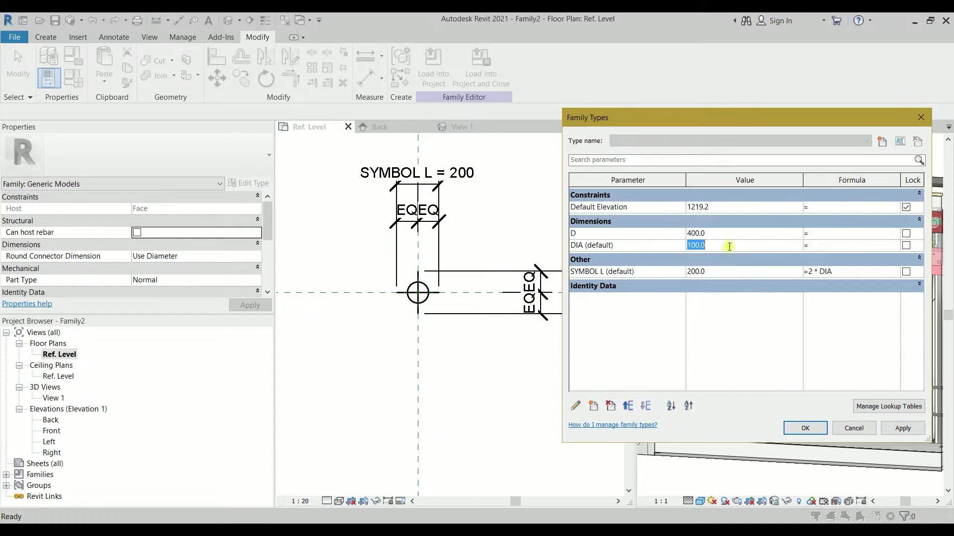
{"action": "type", "text": "250"}
{"action": "left_click", "coordinate": [902, 427]}
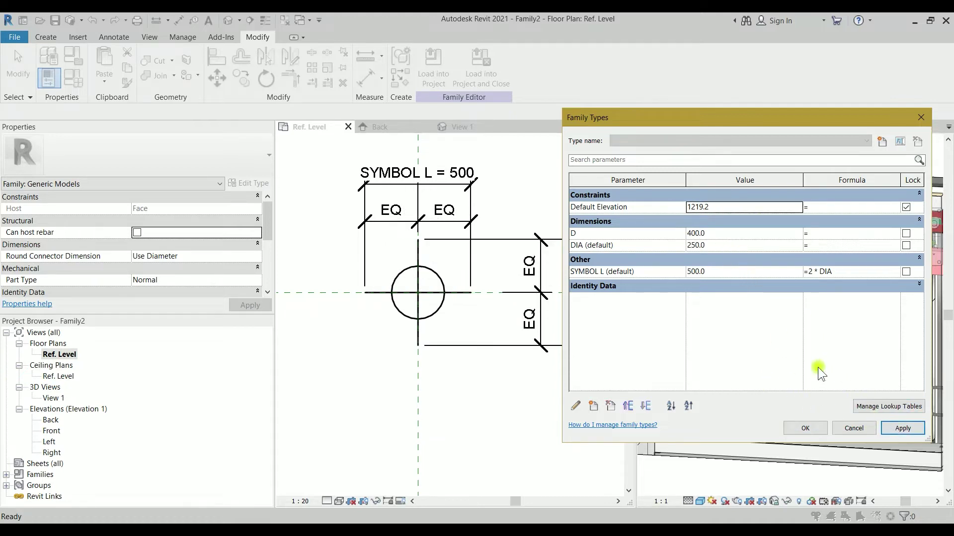
{"action": "left_click", "coordinate": [805, 428]}
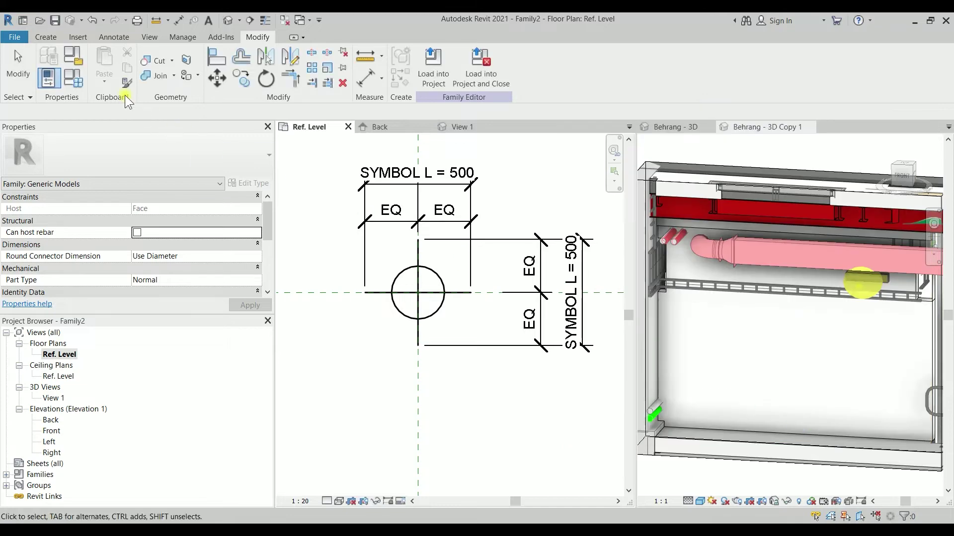
Save the family on the Desktop as Family2
{"action": "left_click", "coordinate": [55, 20]}
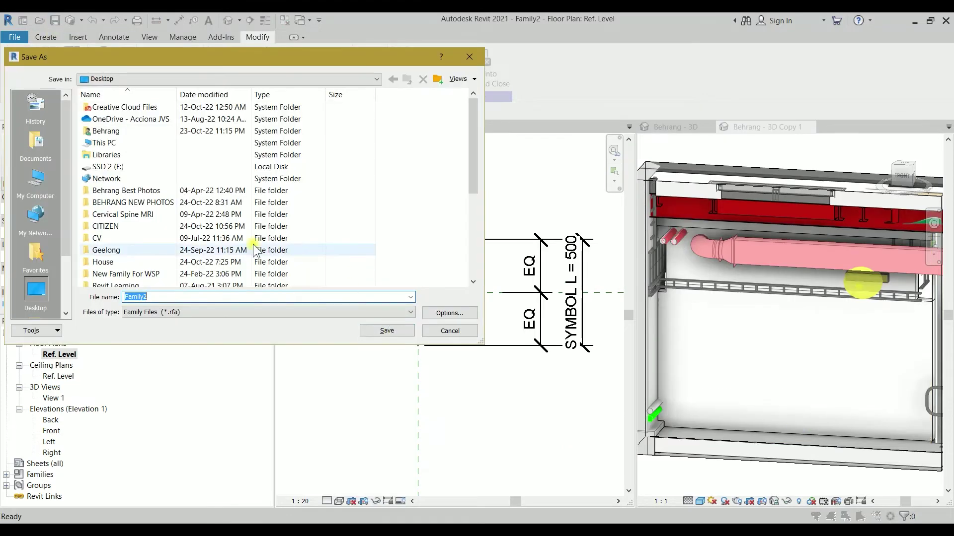
{"action": "left_click", "coordinate": [404, 329]}
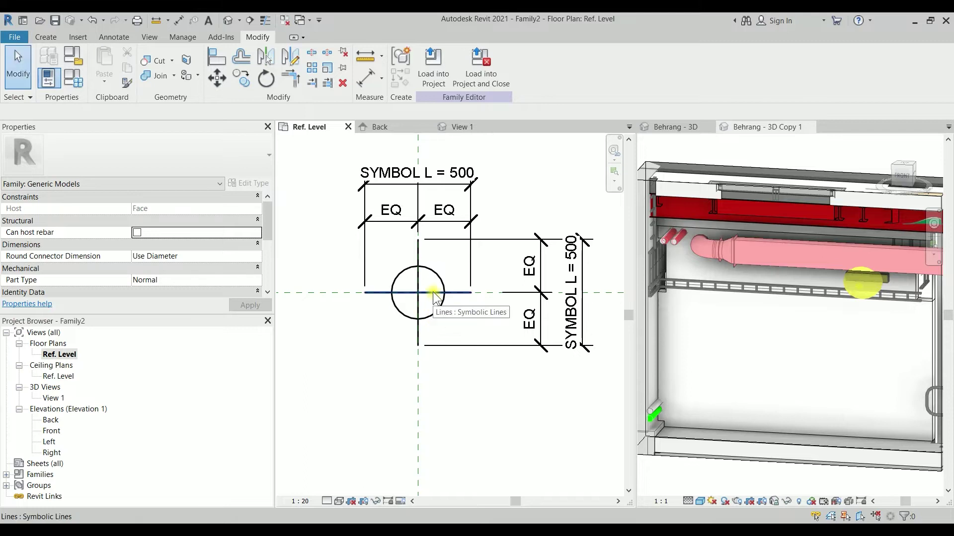
Associate the visibility of both symbolic centre lines with a new instance Yes/No parameter named SHOW C LINES, grouped under Graphics
{"action": "left_click", "coordinate": [422, 261]}
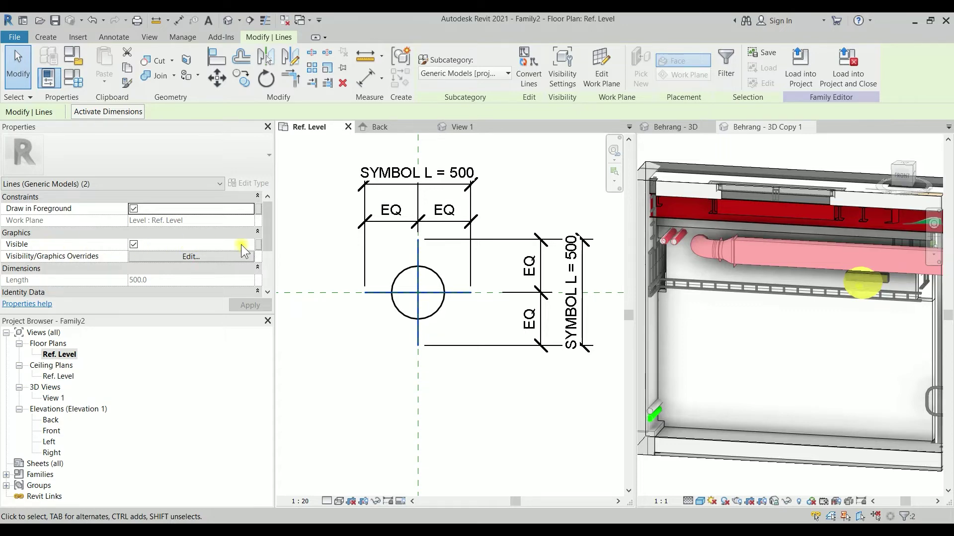
{"action": "left_click", "coordinate": [258, 244]}
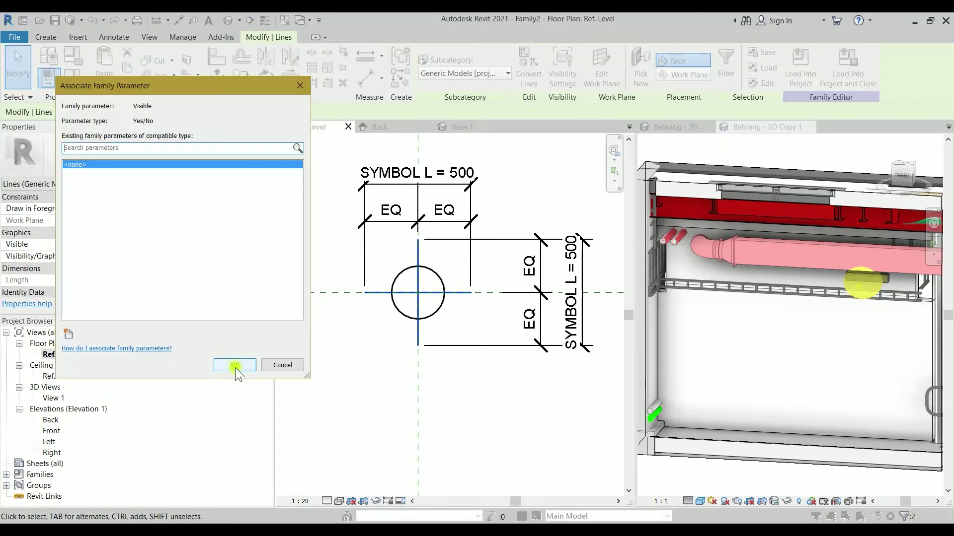
{"action": "left_click", "coordinate": [68, 334]}
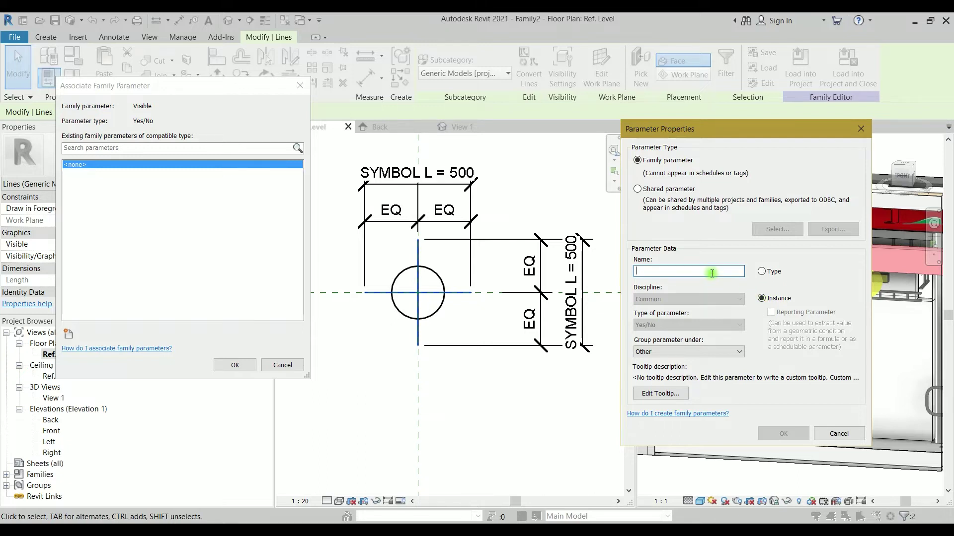
{"action": "type", "text": "SHOW C LINES"}
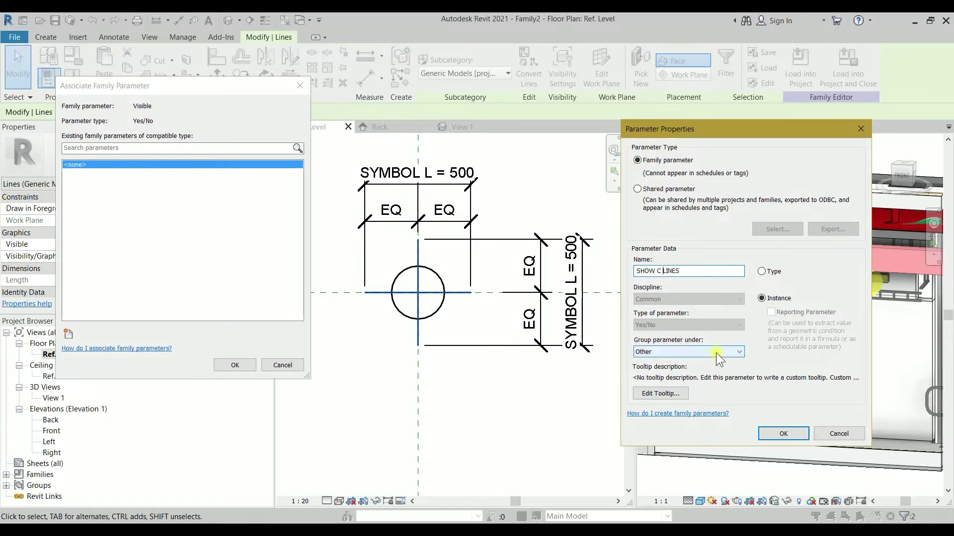
{"action": "left_click", "coordinate": [716, 352]}
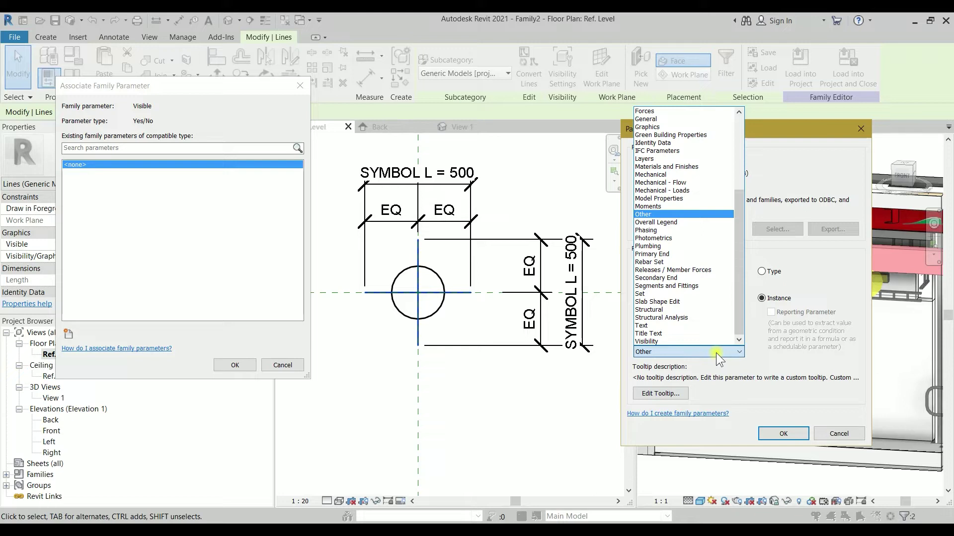
{"action": "key", "text": "g"}
{"action": "key", "text": "g"}
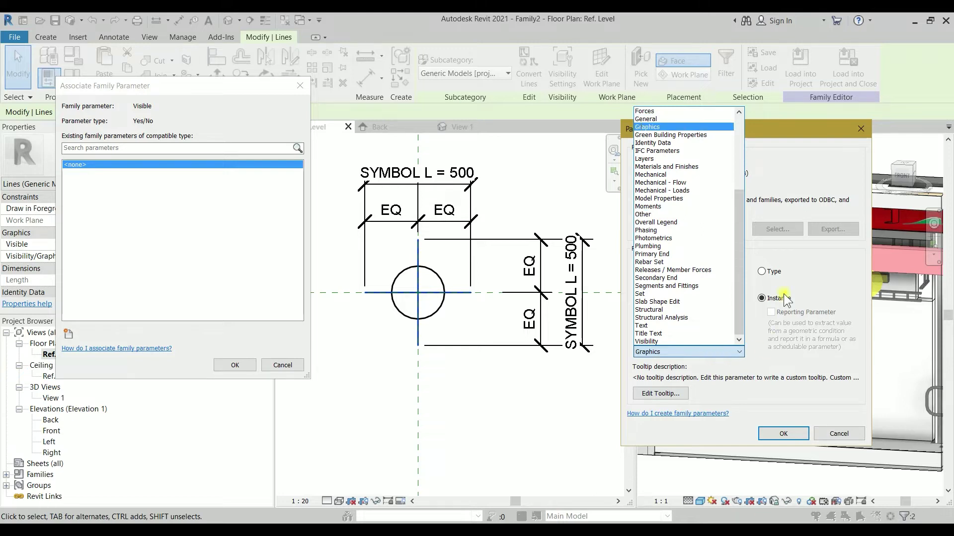
{"action": "left_click", "coordinate": [677, 128]}
{"action": "left_click", "coordinate": [789, 433]}
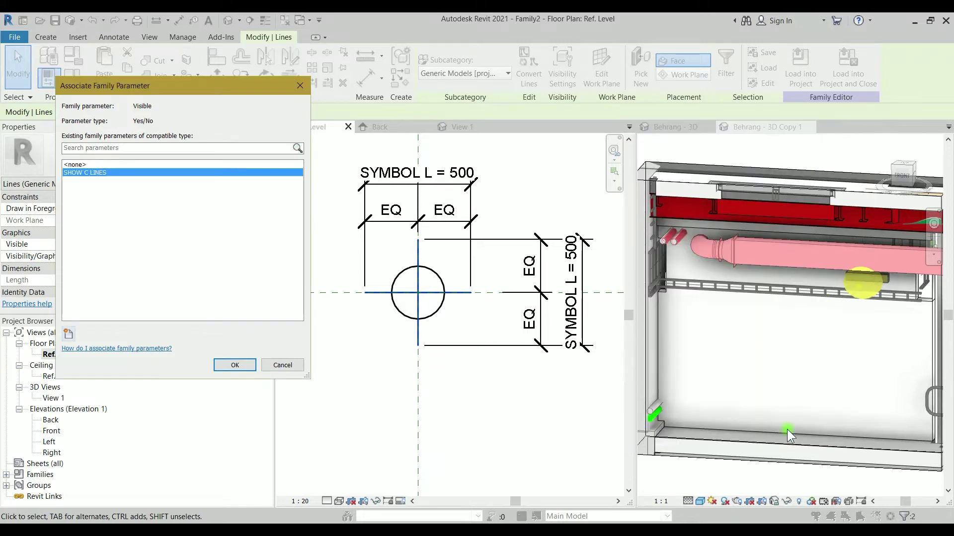
{"action": "left_click", "coordinate": [233, 365]}
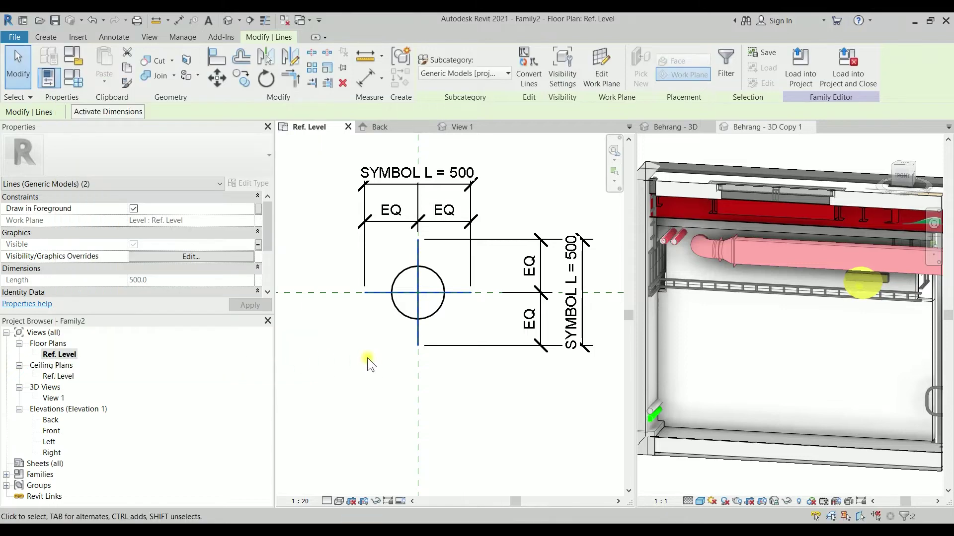
{"action": "left_click", "coordinate": [359, 356]}
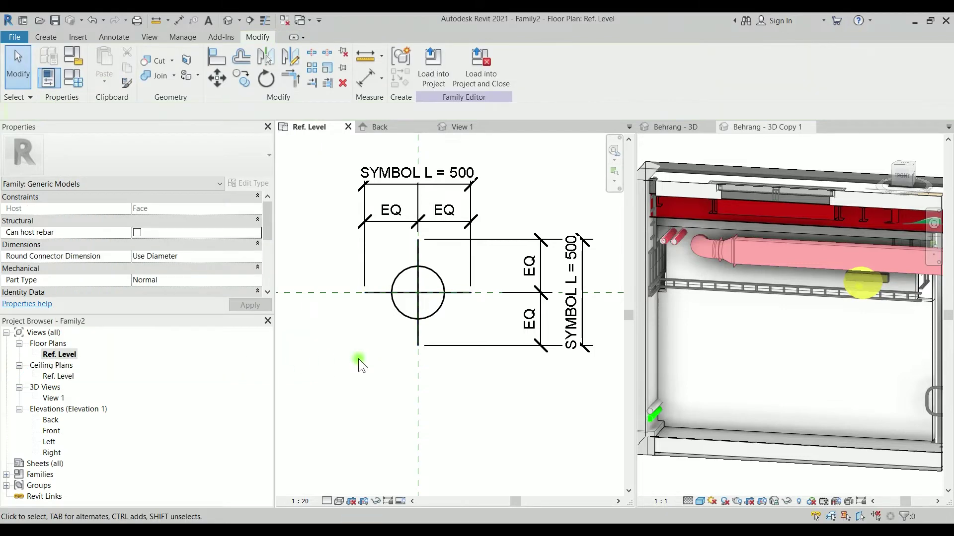
Save the family on the Desktop as CIR_PENO_FACEBACED_MR BIM.rfa, basing the name on the existing REC_PENO family file and accepting the save options
{"action": "left_click", "coordinate": [55, 20]}
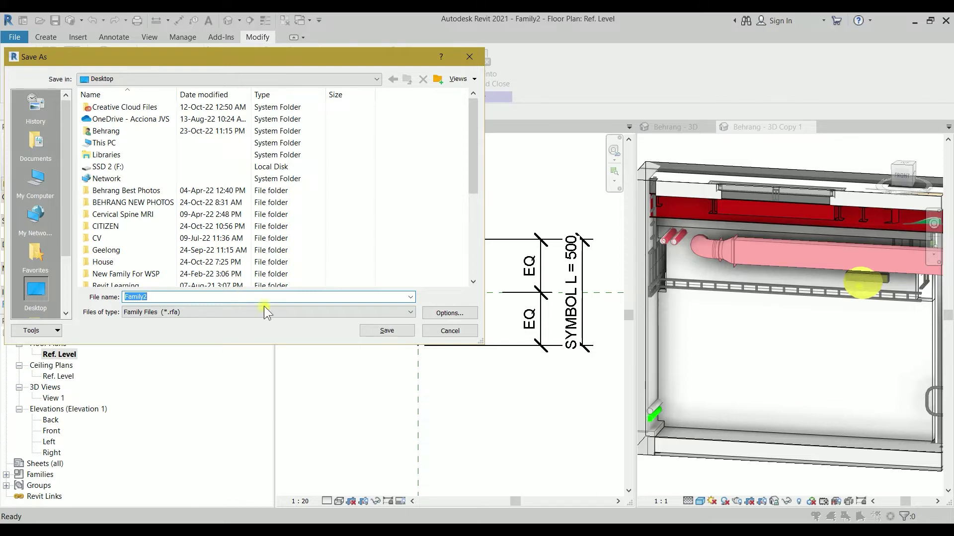
{"action": "left_click", "coordinate": [540, 452]}
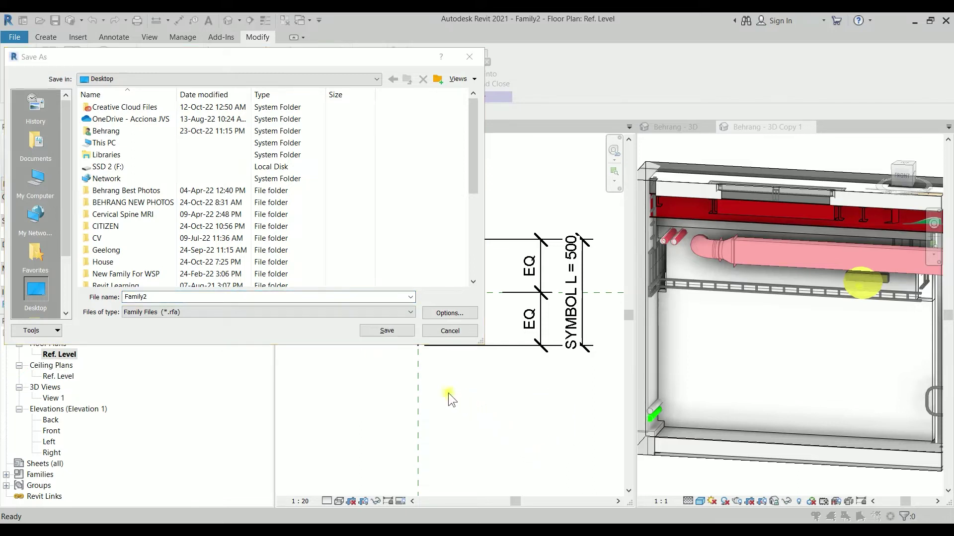
{"action": "left_click", "coordinate": [186, 296]}
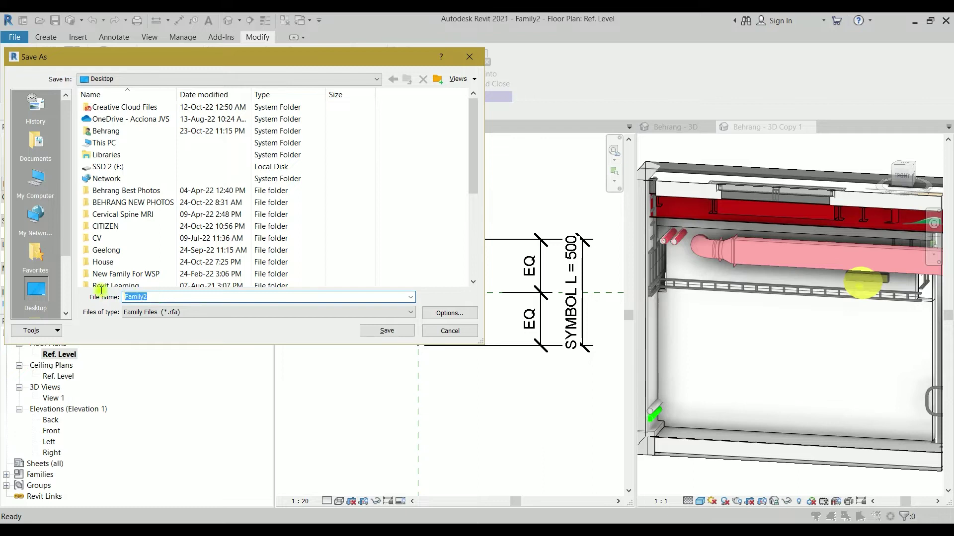
{"action": "type", "text": "CIR"}
{"action": "scroll", "coordinate": [290, 193], "scroll_direction": "down", "scroll_amount": 5}
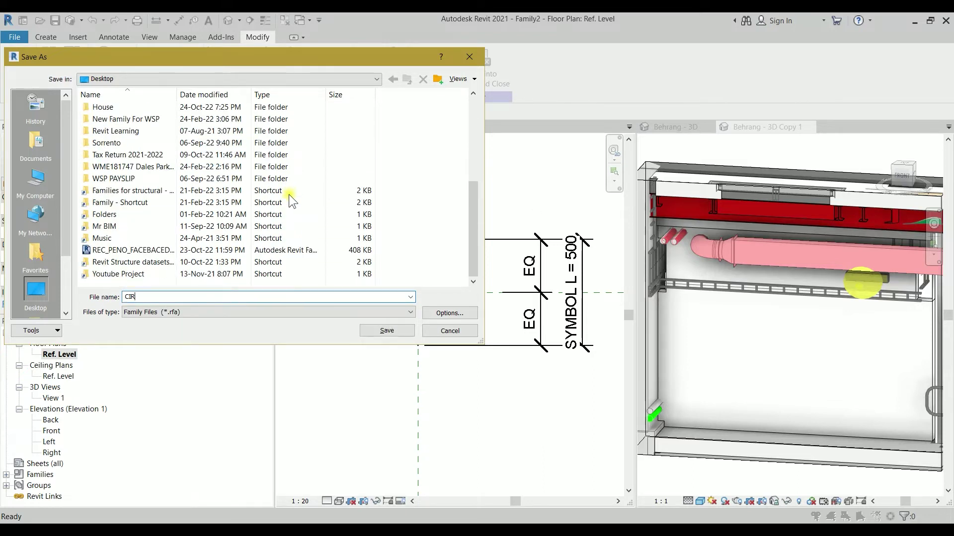
{"action": "left_click", "coordinate": [154, 250]}
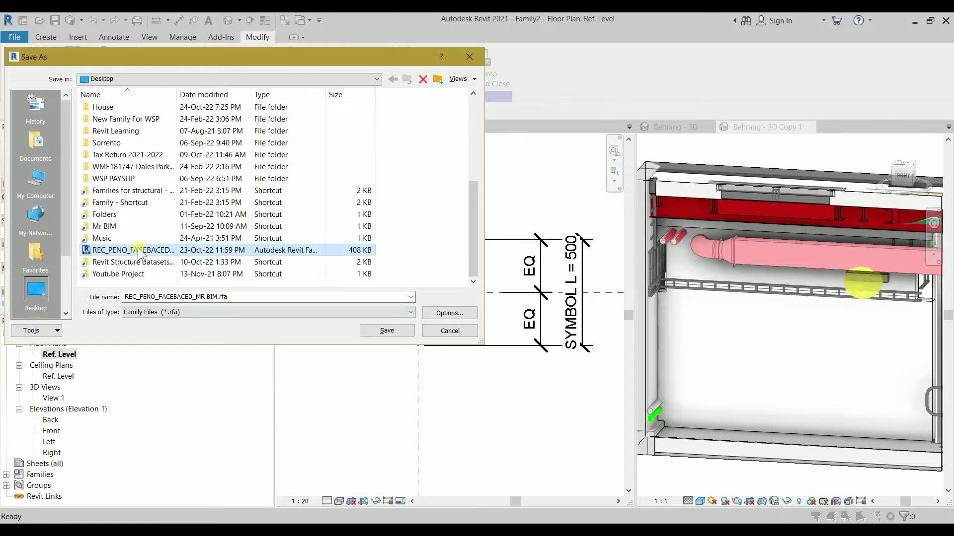
{"action": "left_click", "coordinate": [139, 294]}
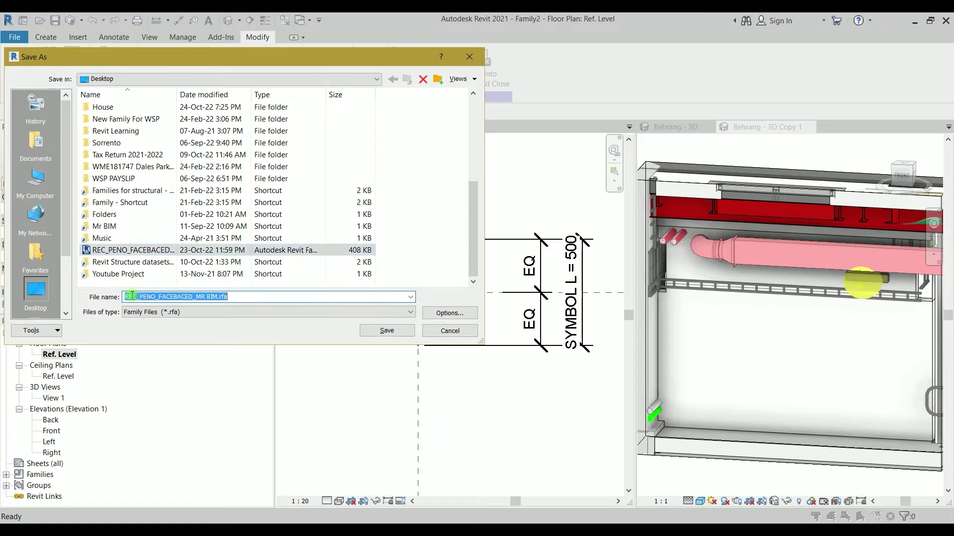
{"action": "left_click_drag", "start_coordinate": [139, 293], "coordinate": [125, 296]}
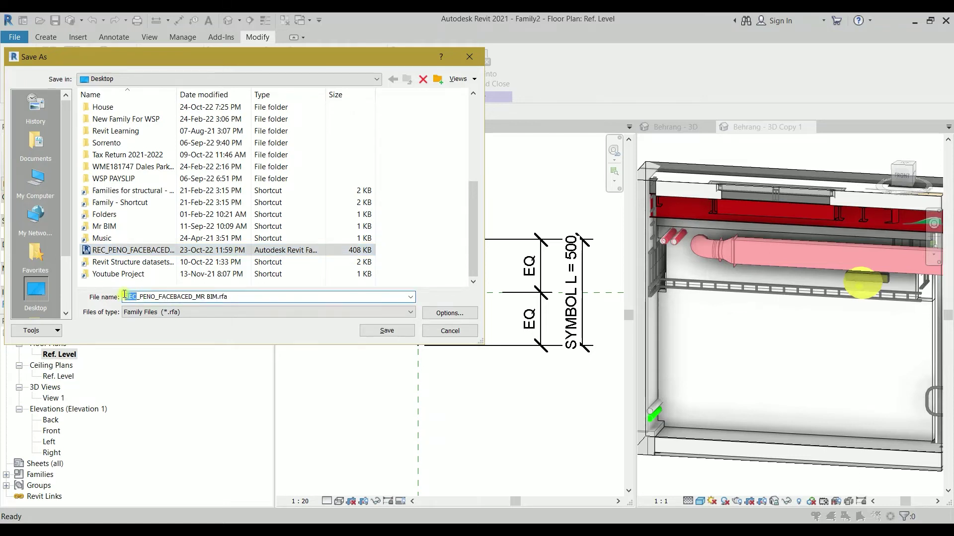
{"action": "type", "text": "CIR"}
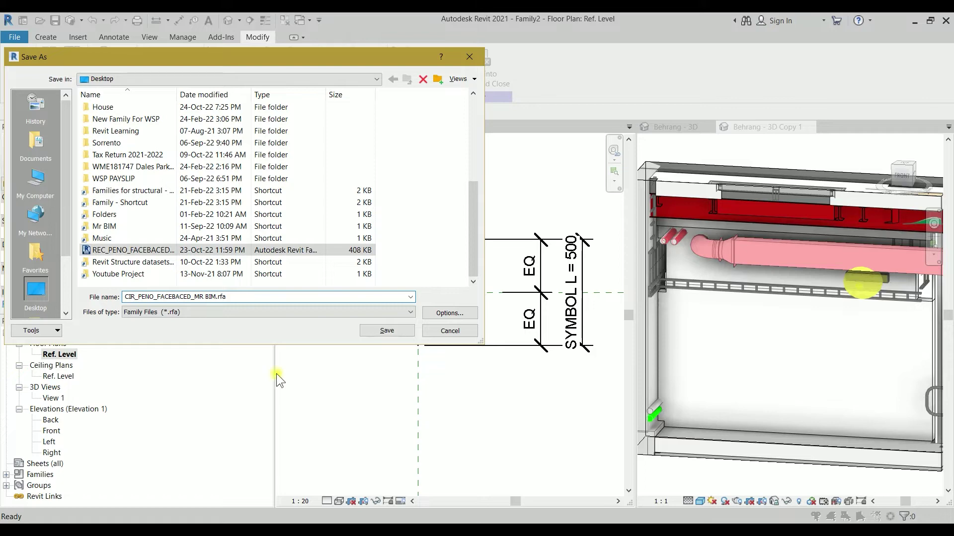
{"action": "left_click", "coordinate": [448, 313]}
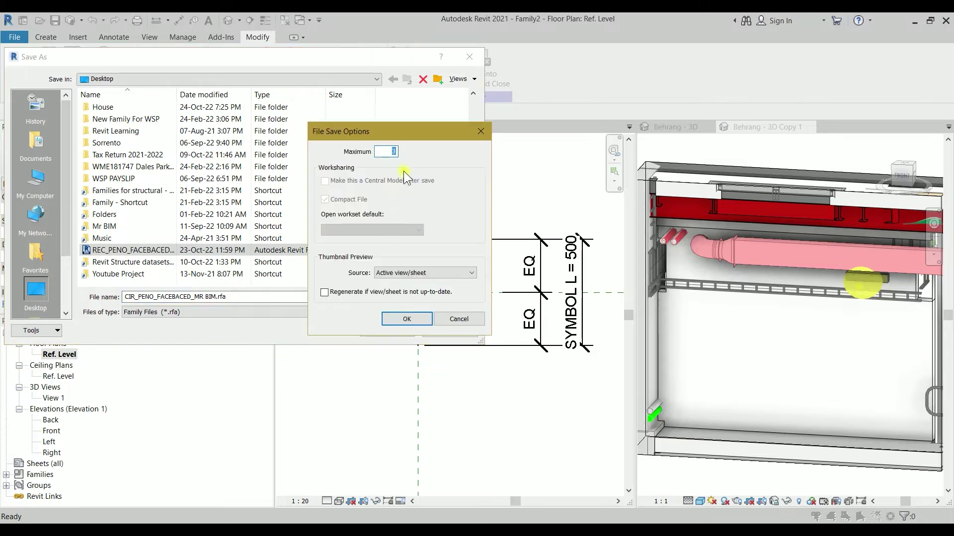
{"action": "left_click", "coordinate": [402, 315]}
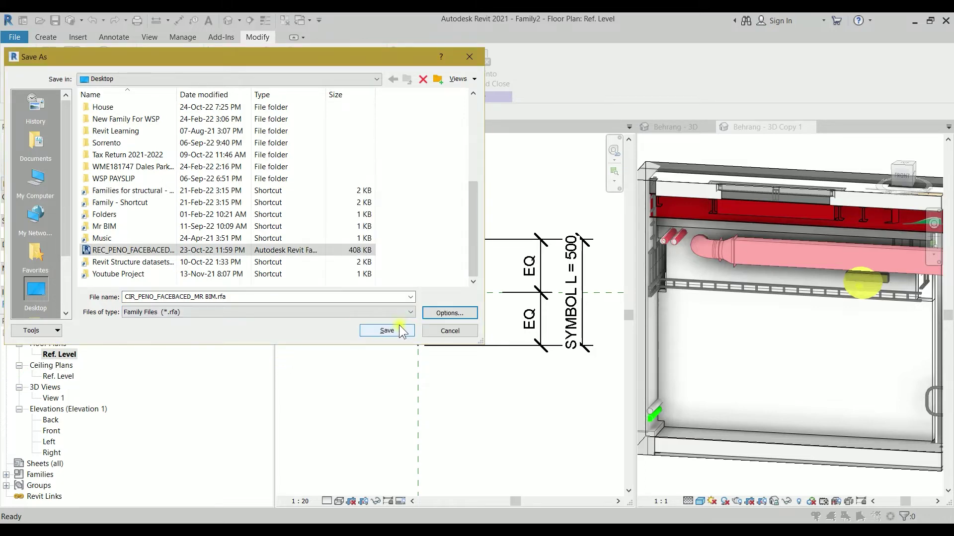
{"action": "left_click", "coordinate": [387, 328]}
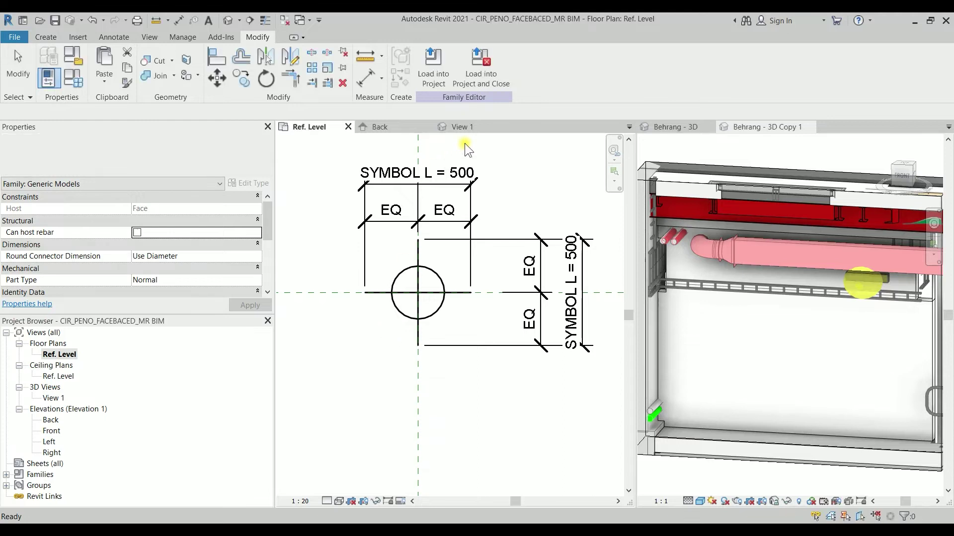
Load the family into the project, closing the family file, and place one circular opening on the WSW5 wall face in the 3D view
{"action": "left_click", "coordinate": [493, 73]}
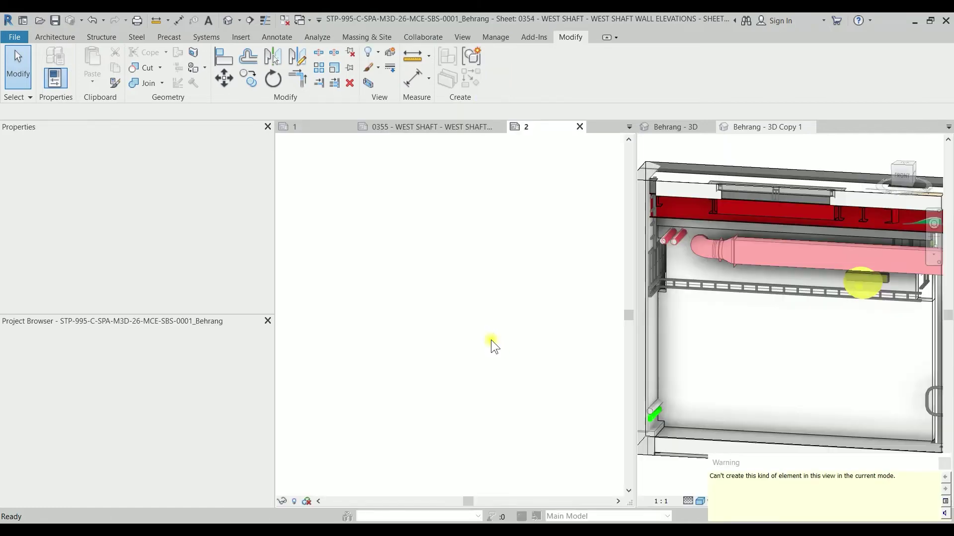
{"action": "left_click", "coordinate": [733, 337]}
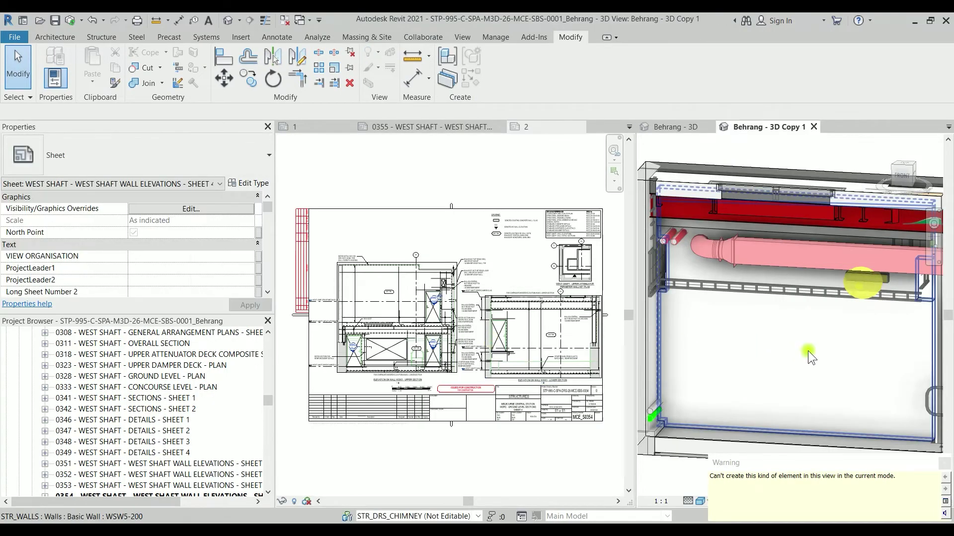
{"action": "middle_click_drag", "start_coordinate": [824, 352], "coordinate": [817, 317], "text": "shift"}
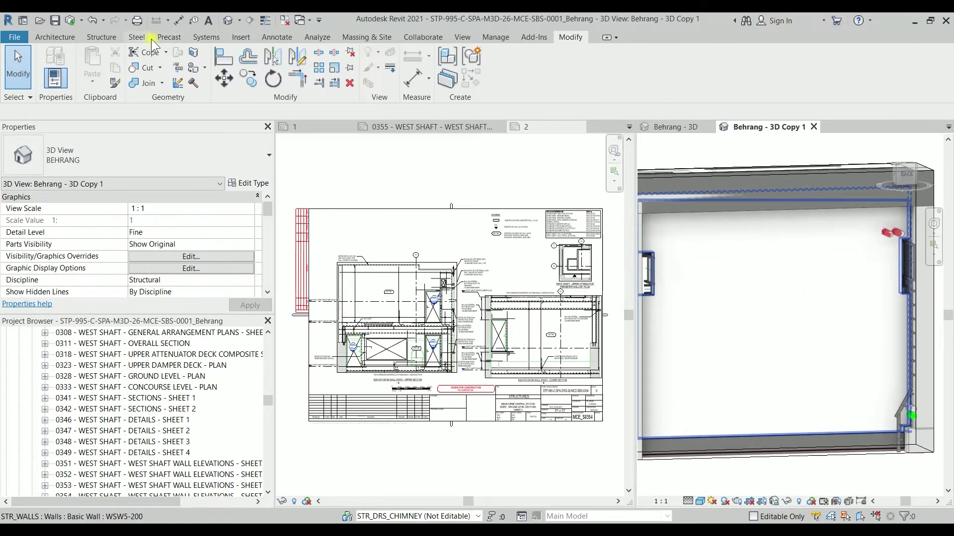
{"action": "left_click", "coordinate": [104, 37]}
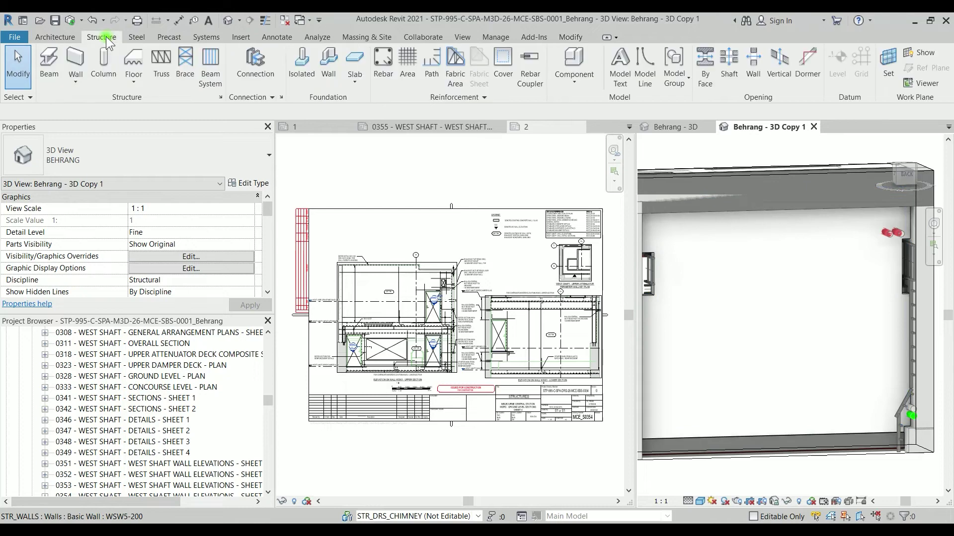
{"action": "left_click", "coordinate": [563, 60]}
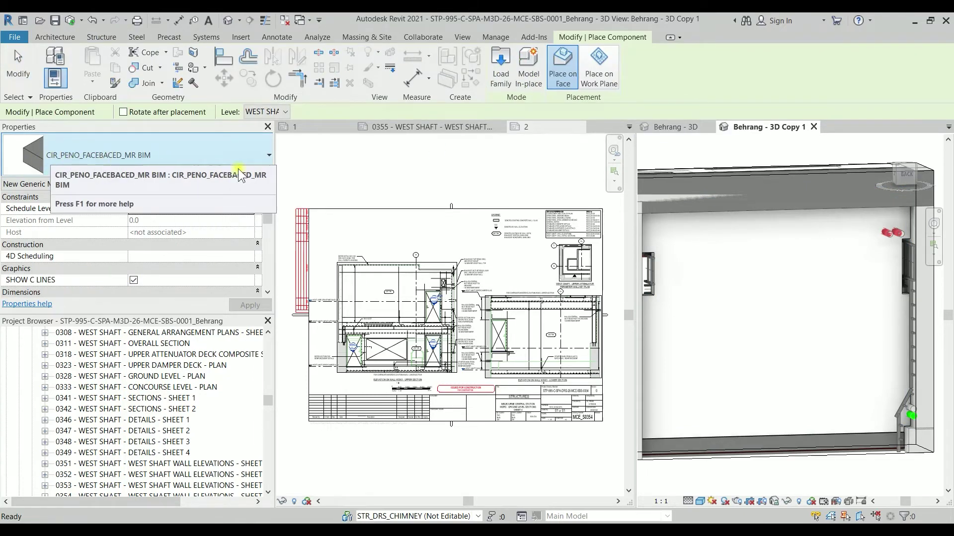
{"action": "left_click", "coordinate": [819, 324]}
{"action": "key", "text": "Escape"}
{"action": "key", "text": "Escape"}
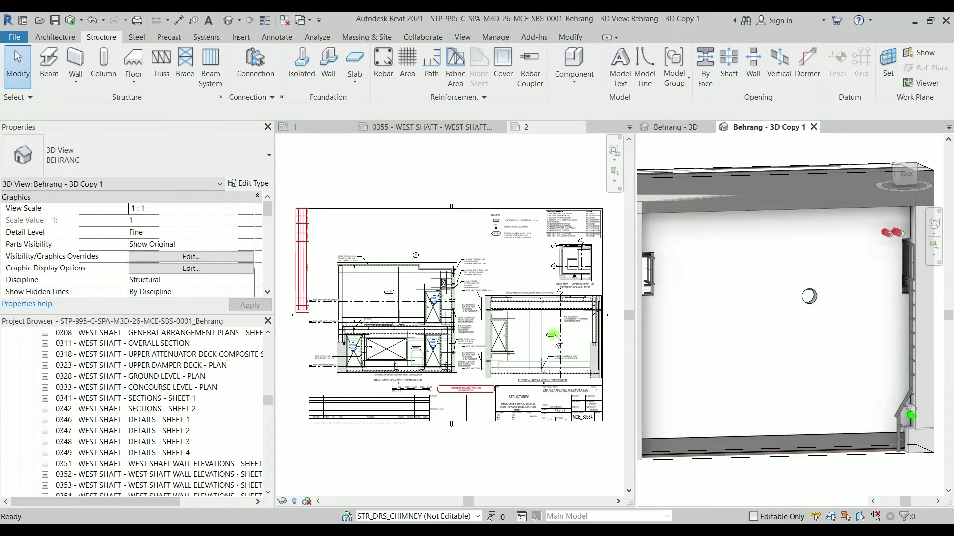
Bring up sheet 0355 and activate its Elevation on Wall WSW5 view around the circular opening
{"action": "left_click", "coordinate": [554, 340]}
{"action": "scroll", "coordinate": [553, 340], "scroll_direction": "up", "scroll_amount": 1}
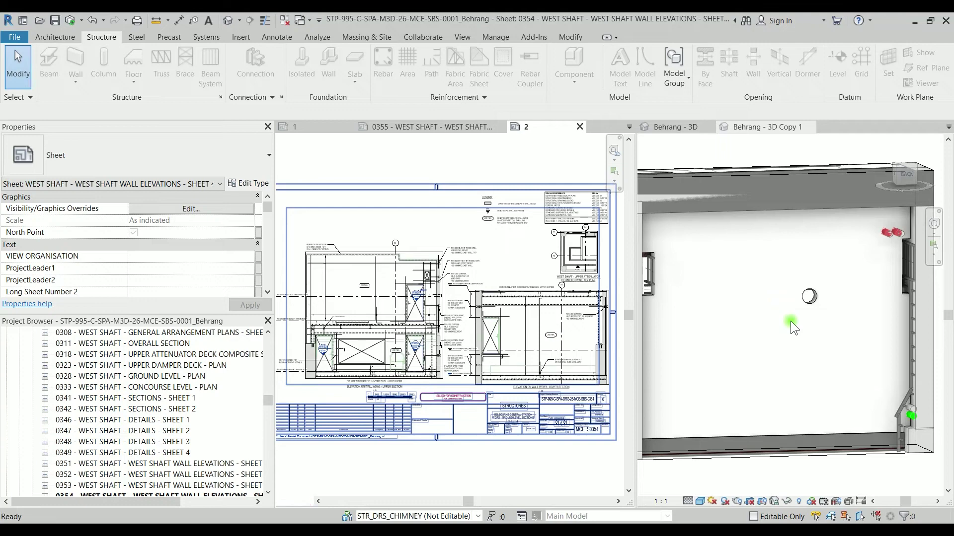
{"action": "left_click", "coordinate": [791, 321]}
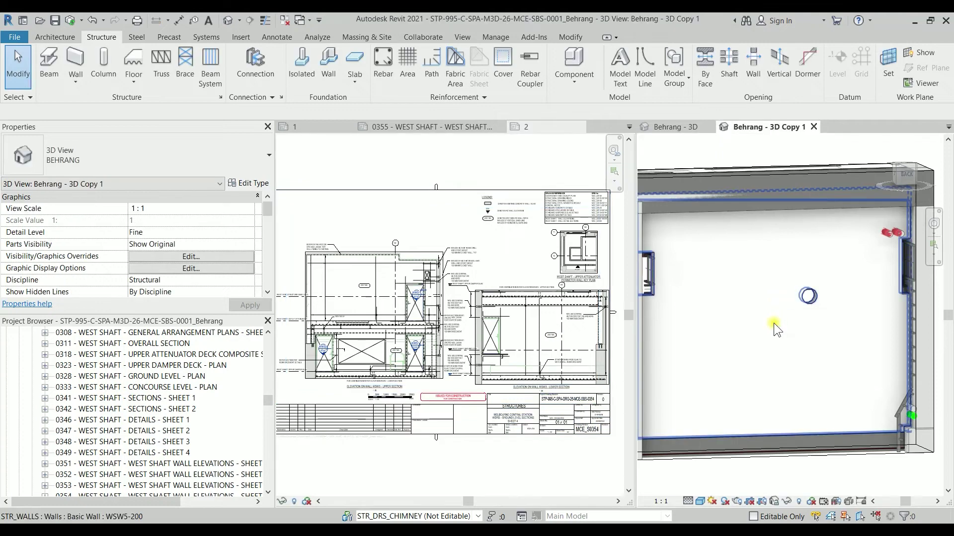
{"action": "left_click", "coordinate": [577, 127]}
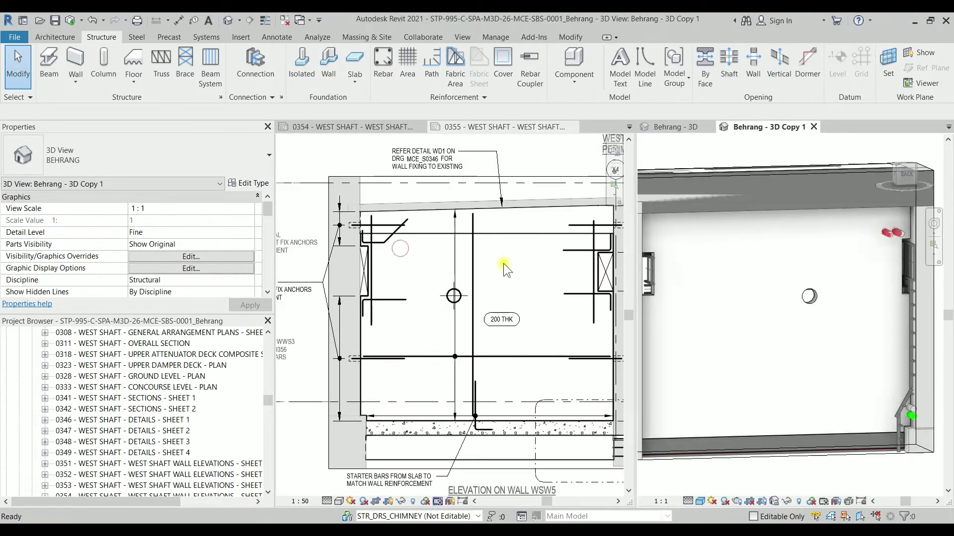
{"action": "double_click", "coordinate": [452, 305]}
{"action": "scroll", "coordinate": [447, 297], "scroll_direction": "up", "scroll_amount": 2}
Shift the circular opening in the WSW5 elevation roughly to the area beside the red pipe outline
{"action": "left_click", "coordinate": [446, 293]}
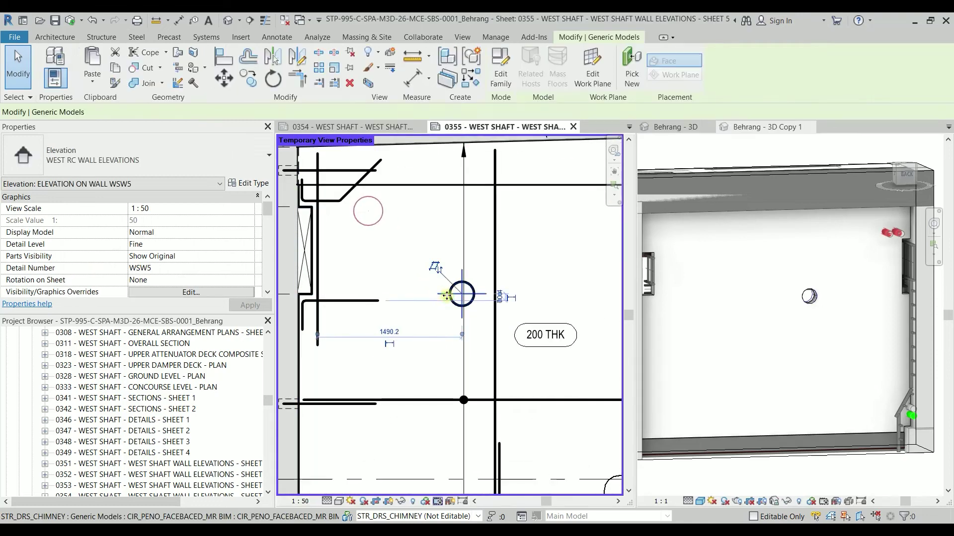
{"action": "scroll", "coordinate": [458, 293], "scroll_direction": "up", "scroll_amount": 2}
{"action": "left_click_drag", "start_coordinate": [458, 293], "coordinate": [358, 218]}
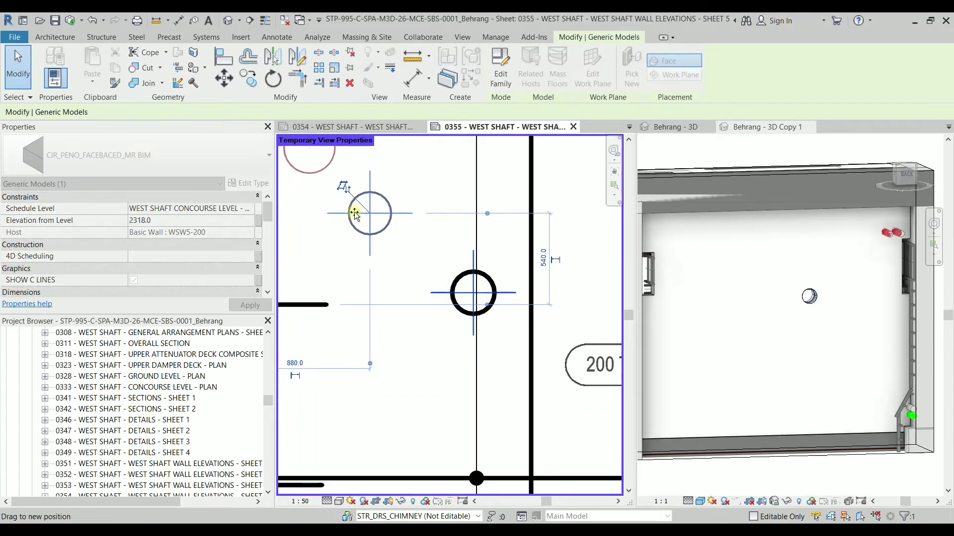
{"action": "middle_click_drag", "start_coordinate": [358, 219], "coordinate": [462, 276]}
{"action": "scroll", "coordinate": [461, 276], "scroll_direction": "up", "scroll_amount": 1}
{"action": "left_click_drag", "start_coordinate": [474, 278], "coordinate": [501, 208]}
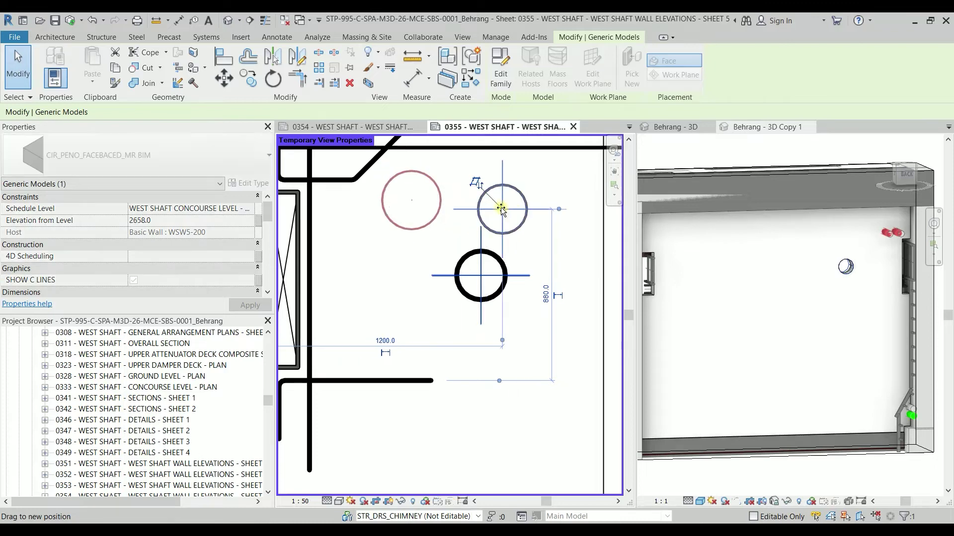
Move the circular opening from its centre onto the centre of the red pipe outline in the WSW5 elevation
{"action": "scroll", "coordinate": [502, 210], "scroll_direction": "up", "scroll_amount": 2}
{"action": "key", "text": "m"}
{"action": "key", "text": "v"}
{"action": "left_click", "coordinate": [502, 209]}
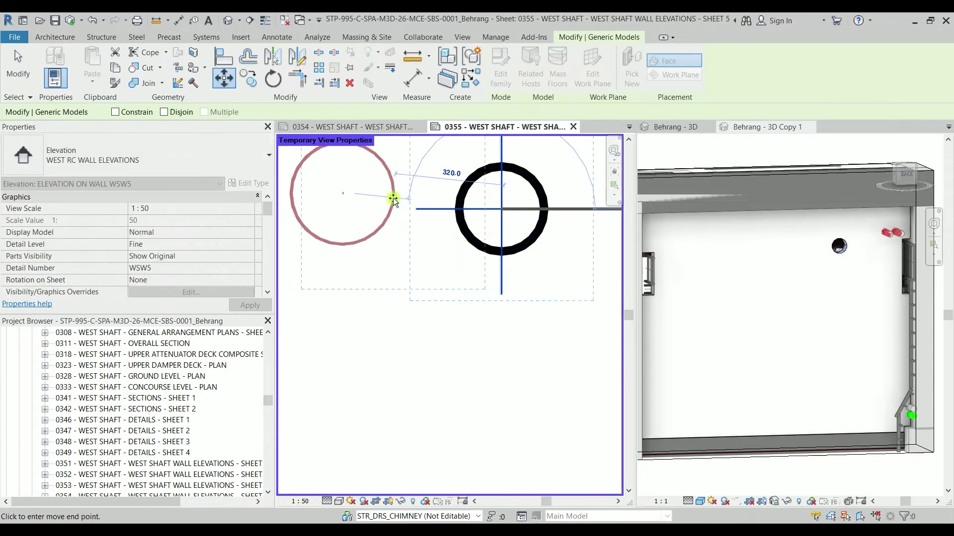
{"action": "left_click", "coordinate": [335, 194]}
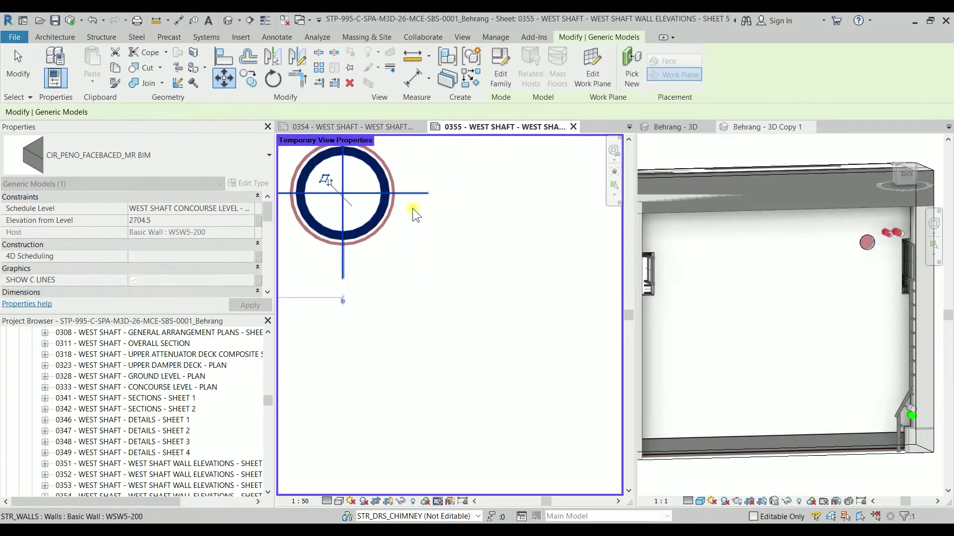
{"action": "scroll", "coordinate": [412, 207], "scroll_direction": "down", "scroll_amount": 2}
{"action": "middle_click_drag", "start_coordinate": [412, 208], "coordinate": [517, 284]}
{"action": "key", "text": "Escape"}
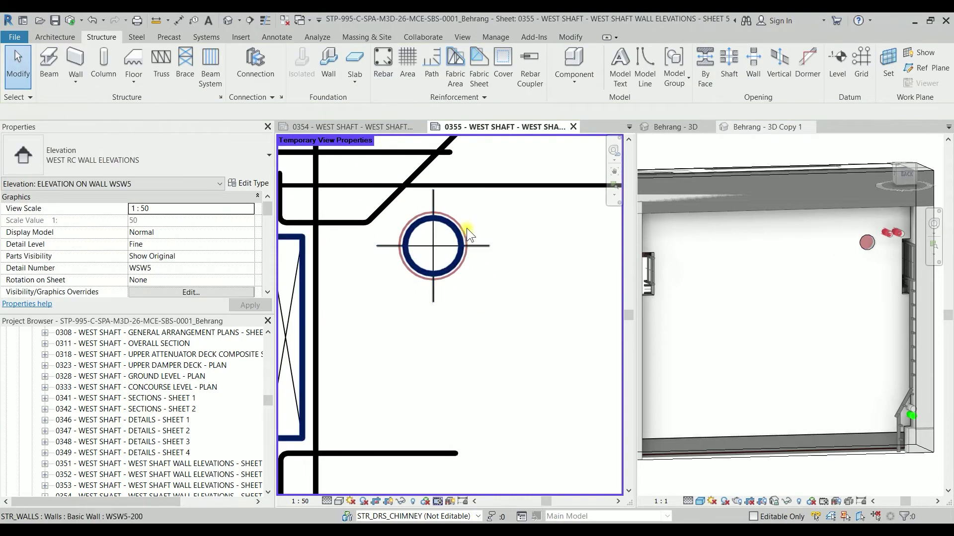
Inspect the linked round duct inside the circular opening in the WSW5 elevation to read its diameter
{"action": "left_click", "coordinate": [464, 229]}
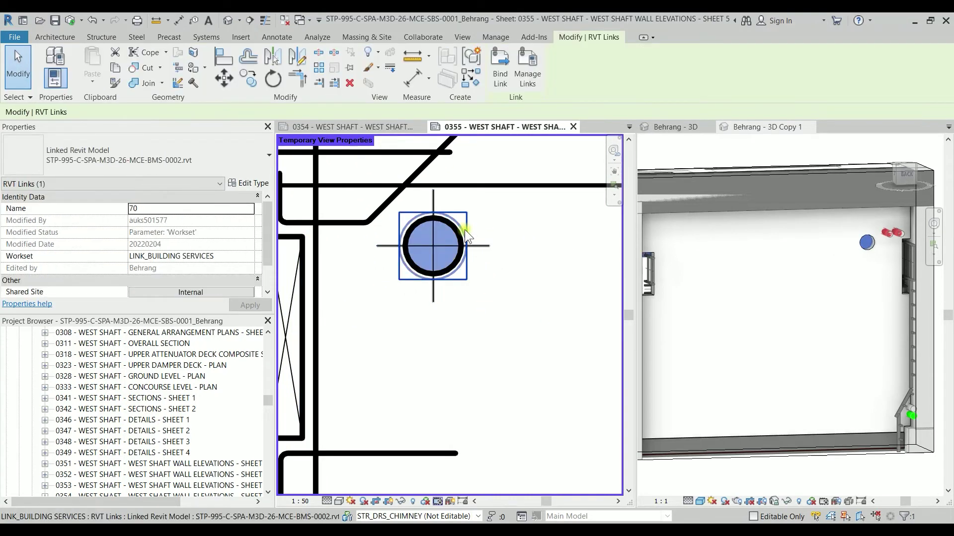
{"action": "key", "text": "Escape"}
{"action": "key", "text": "Tab"}
{"action": "left_click", "coordinate": [463, 229]}
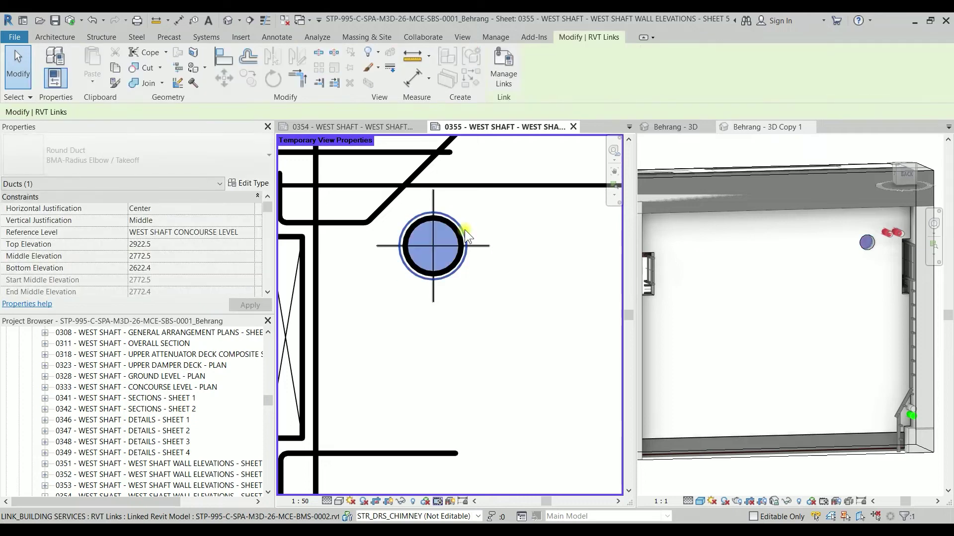
{"action": "scroll", "coordinate": [163, 259], "scroll_direction": "down", "scroll_amount": 5}
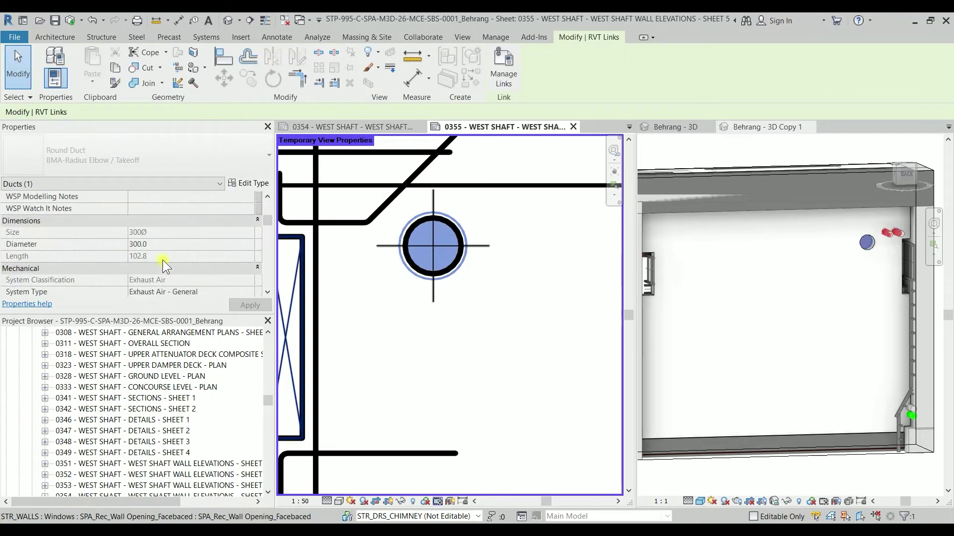
{"action": "key", "text": "Escape"}
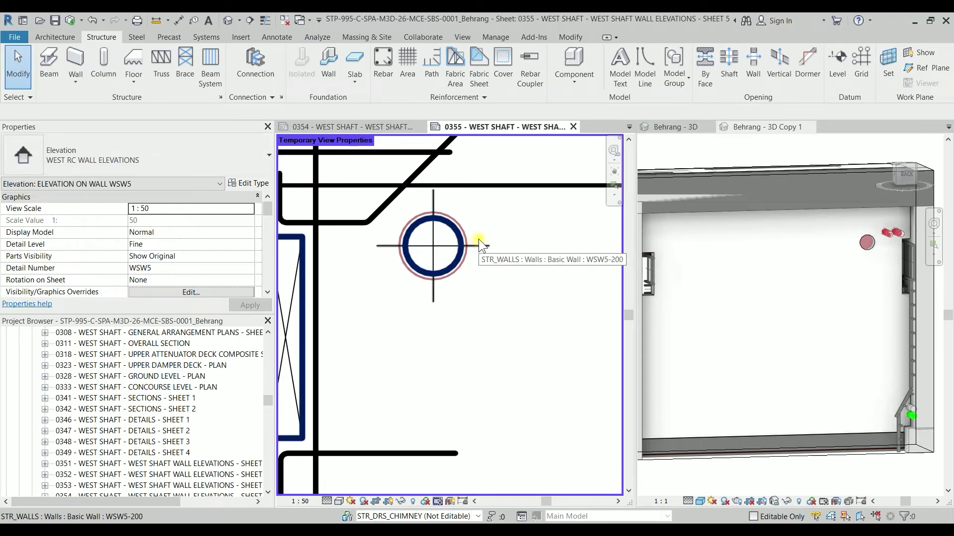
{"action": "key", "text": "super"}
{"action": "type", "text": "cal"}
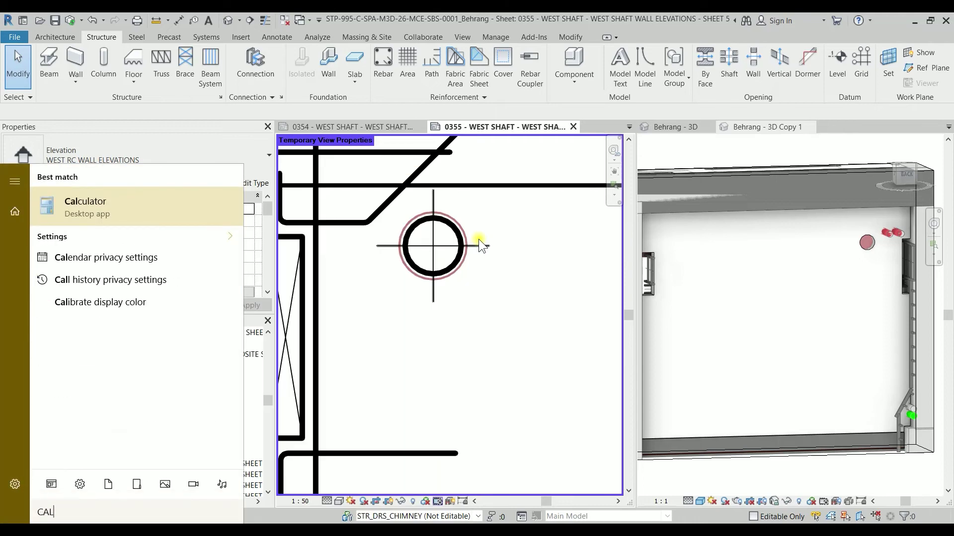
{"action": "key", "text": "Return"}
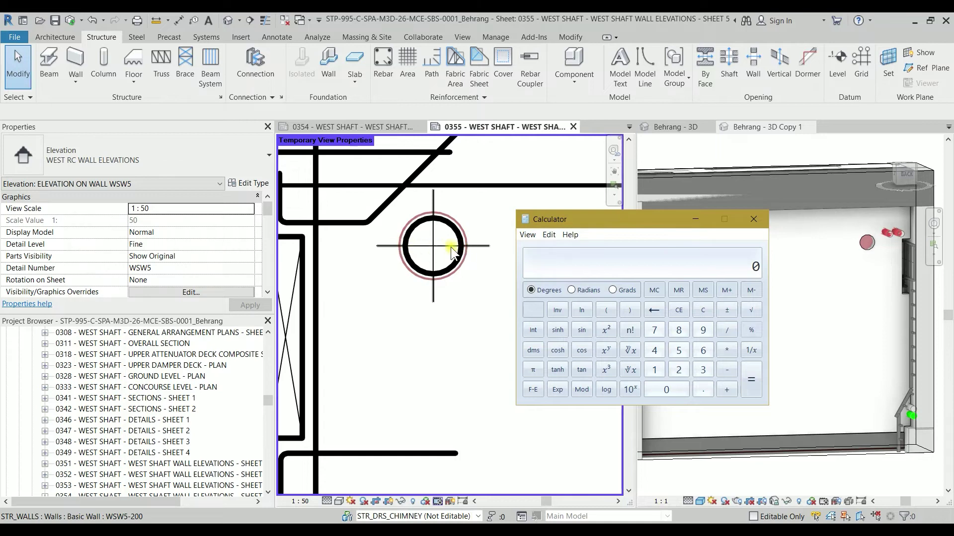
{"action": "left_click", "coordinate": [752, 220]}
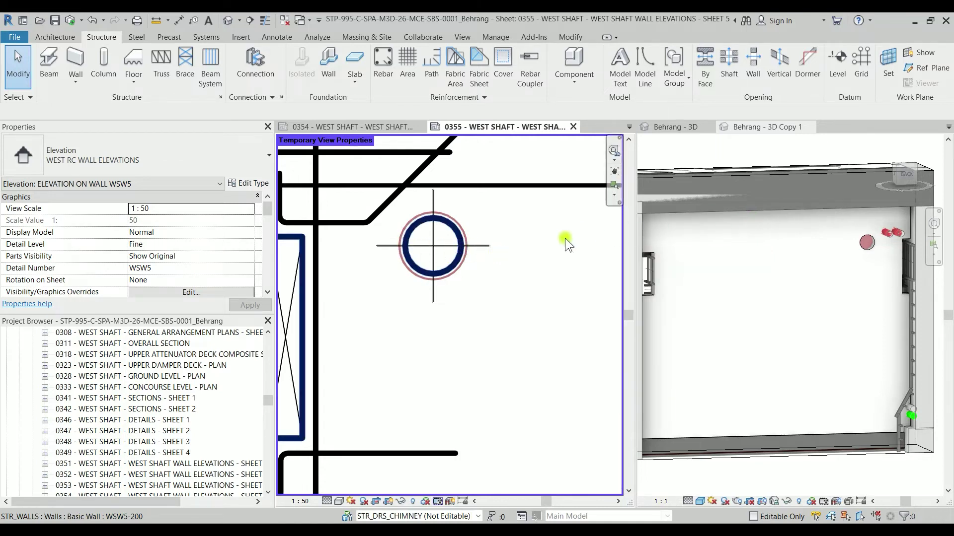
Set the DIA parameter of the circular opening around the duct in the WSW5 elevation to 350
{"action": "left_click", "coordinate": [480, 245]}
{"action": "scroll", "coordinate": [171, 249], "scroll_direction": "down", "scroll_amount": 2}
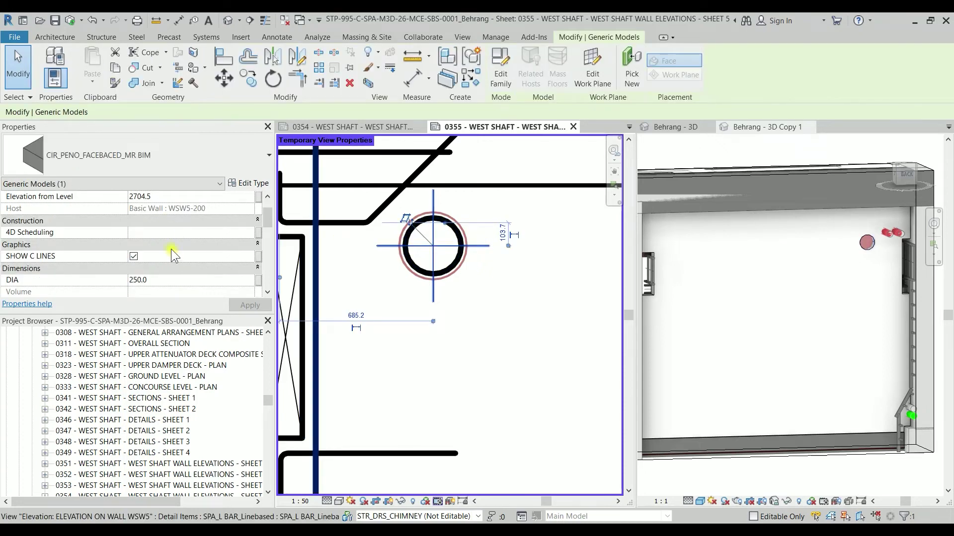
{"action": "scroll", "coordinate": [170, 243], "scroll_direction": "down", "scroll_amount": 2}
{"action": "left_click", "coordinate": [169, 219]}
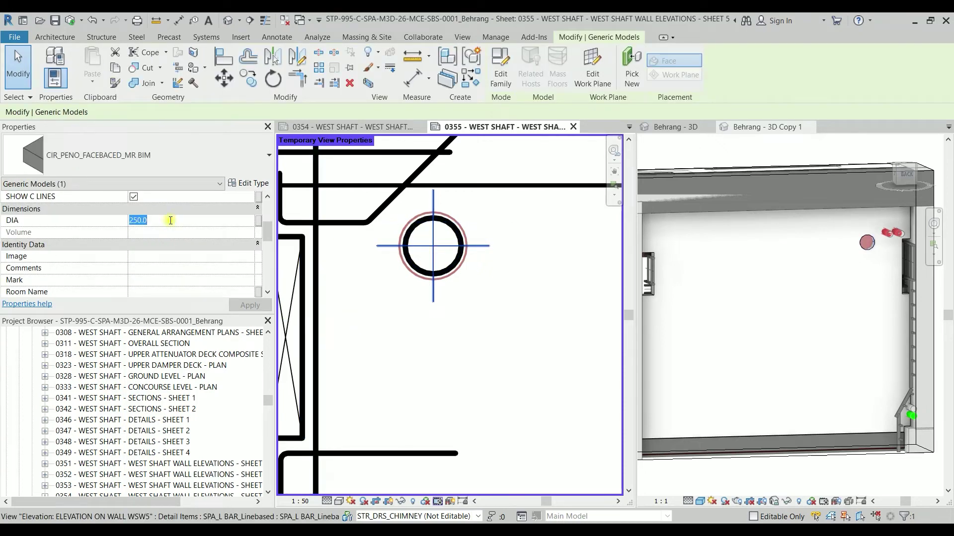
{"action": "type", "text": "50"}
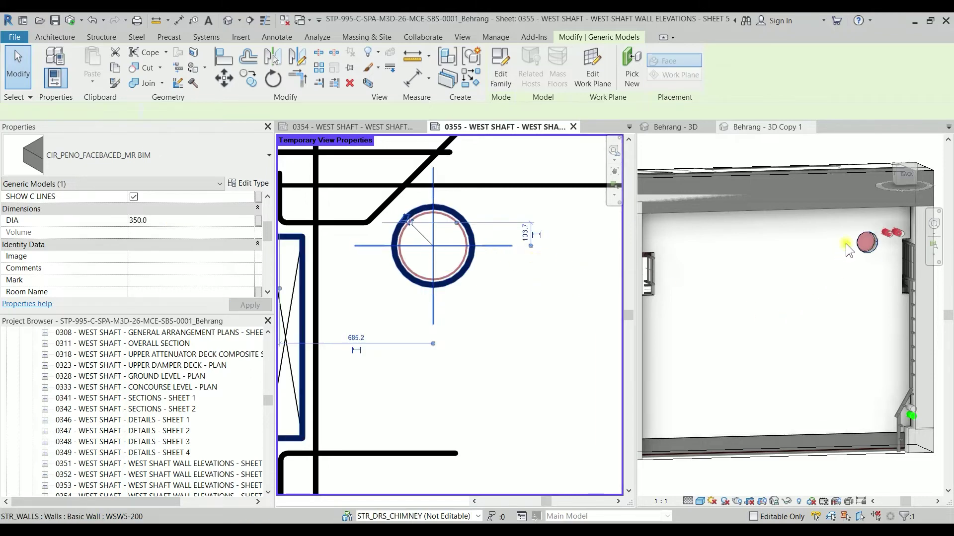
Examine the circular opening and its centre lines around the duct in the 3D view and the WSW5 elevation
{"action": "left_click", "coordinate": [860, 239]}
{"action": "scroll", "coordinate": [830, 323], "scroll_direction": "up", "scroll_amount": 3}
{"action": "left_click", "coordinate": [455, 309]}
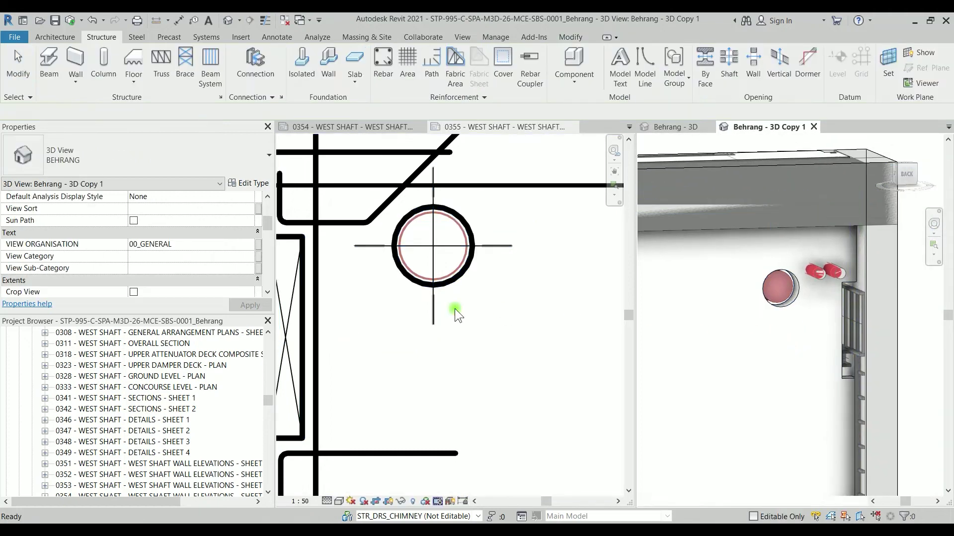
{"action": "scroll", "coordinate": [497, 329], "scroll_direction": "down", "scroll_amount": 3}
{"action": "scroll", "coordinate": [516, 327], "scroll_direction": "up", "scroll_amount": 2}
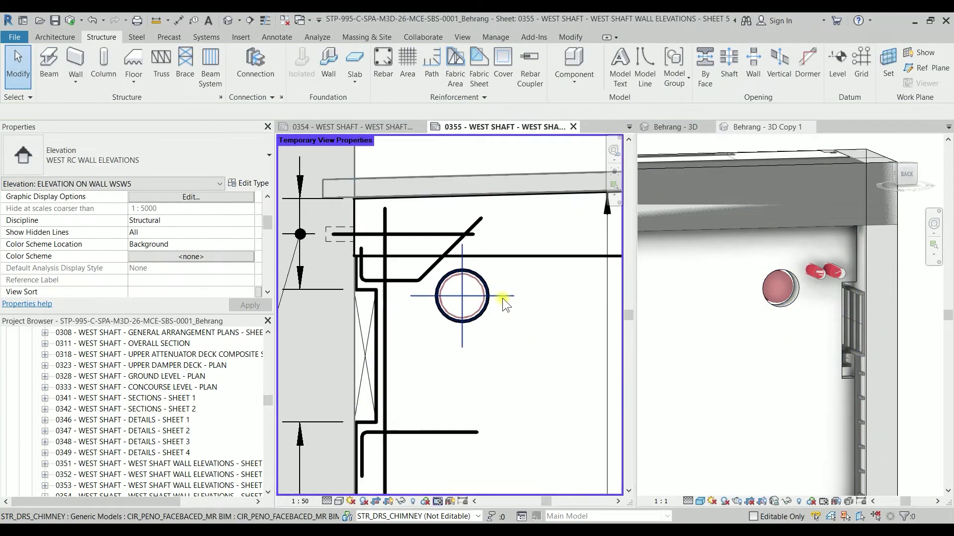
{"action": "middle_click_drag", "start_coordinate": [543, 350], "coordinate": [430, 343]}
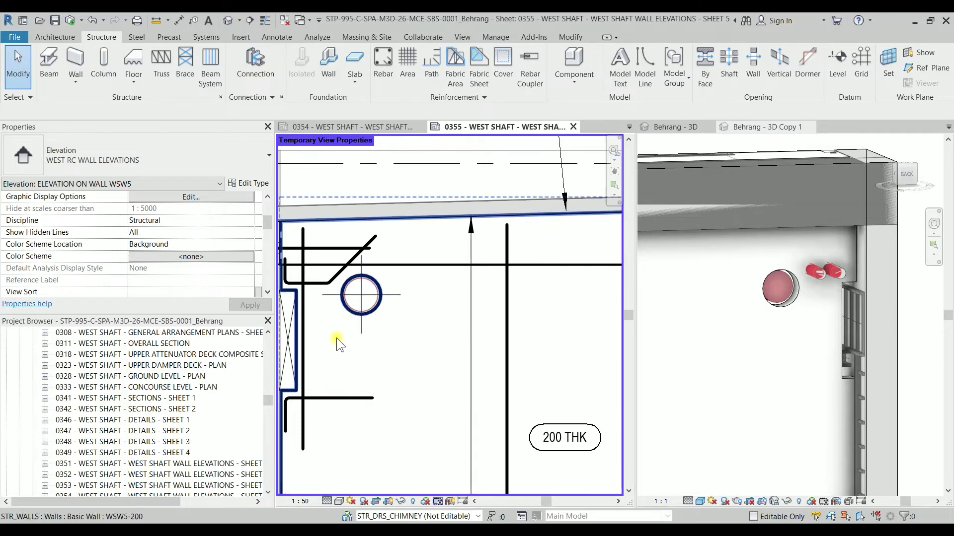
{"action": "scroll", "coordinate": [336, 341], "scroll_direction": "down", "scroll_amount": 2}
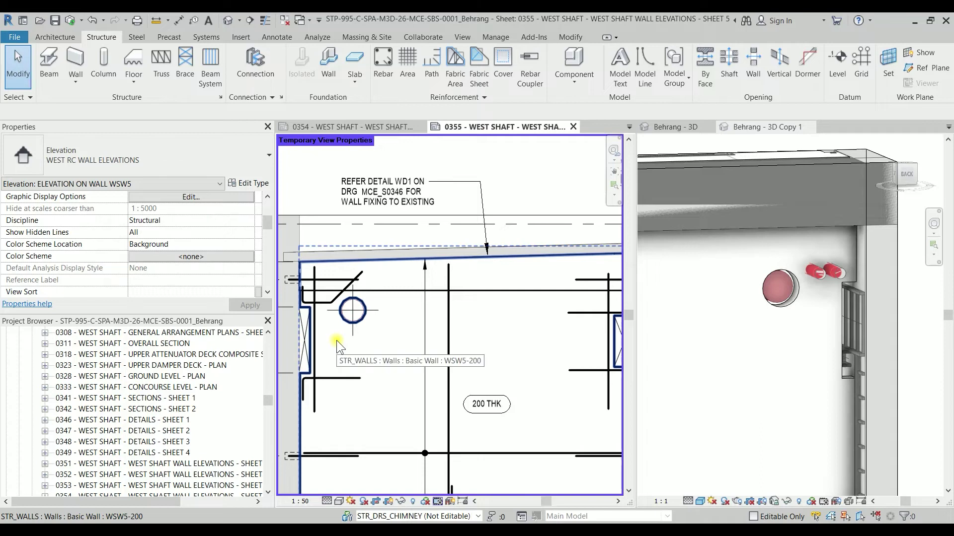
{"action": "scroll", "coordinate": [336, 341], "scroll_direction": "up", "scroll_amount": 3}
{"action": "scroll", "coordinate": [347, 311], "scroll_direction": "up", "scroll_amount": 2}
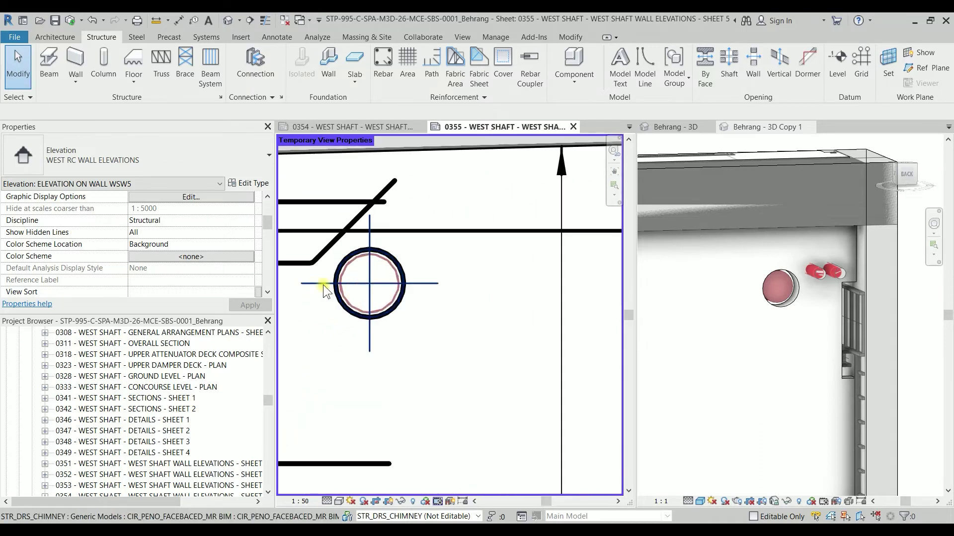
{"action": "left_click", "coordinate": [476, 297]}
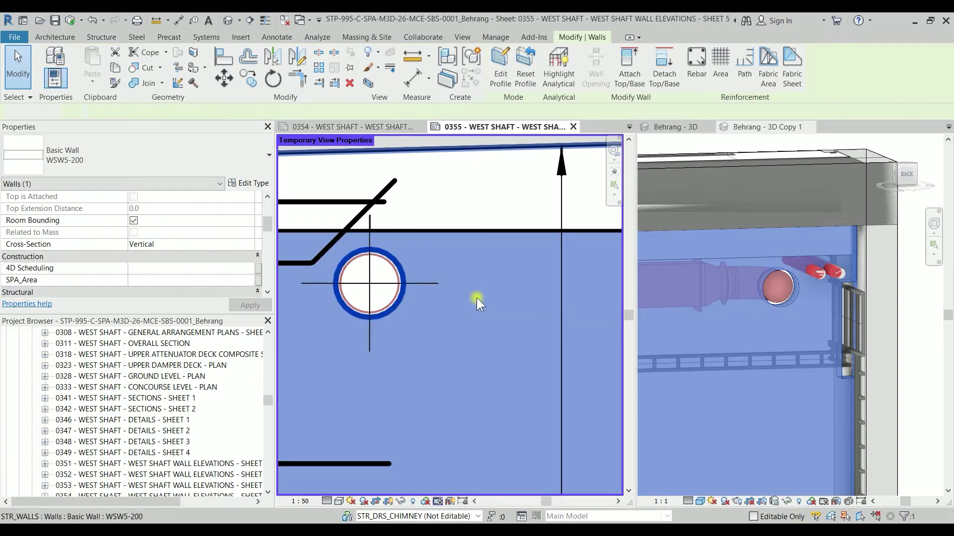
{"action": "key", "text": "Escape"}
Draw a horizontal detail line about 860 mm long just below the circular opening in the WSW5 elevation
{"action": "key", "text": "d"}
{"action": "key", "text": "l"}
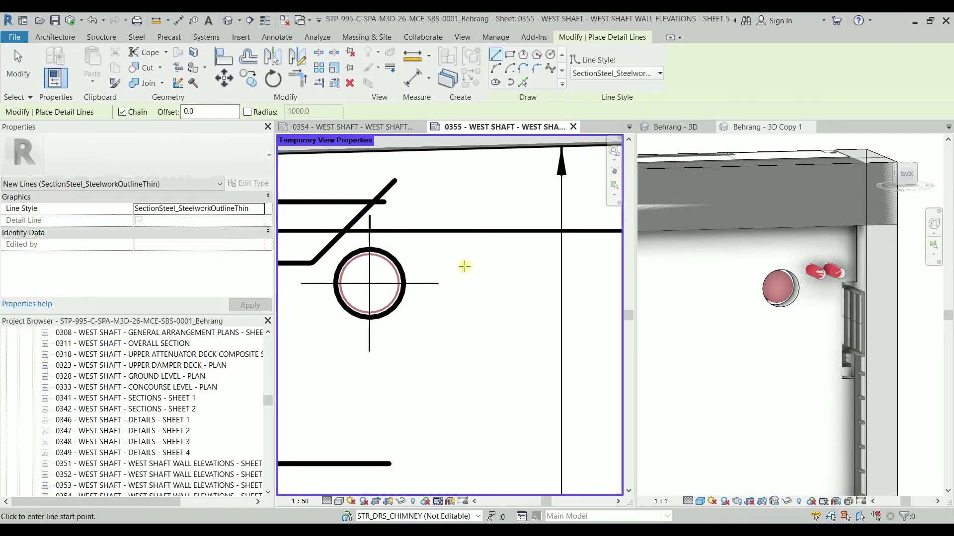
{"action": "left_click", "coordinate": [349, 372]}
{"action": "left_click", "coordinate": [518, 372]}
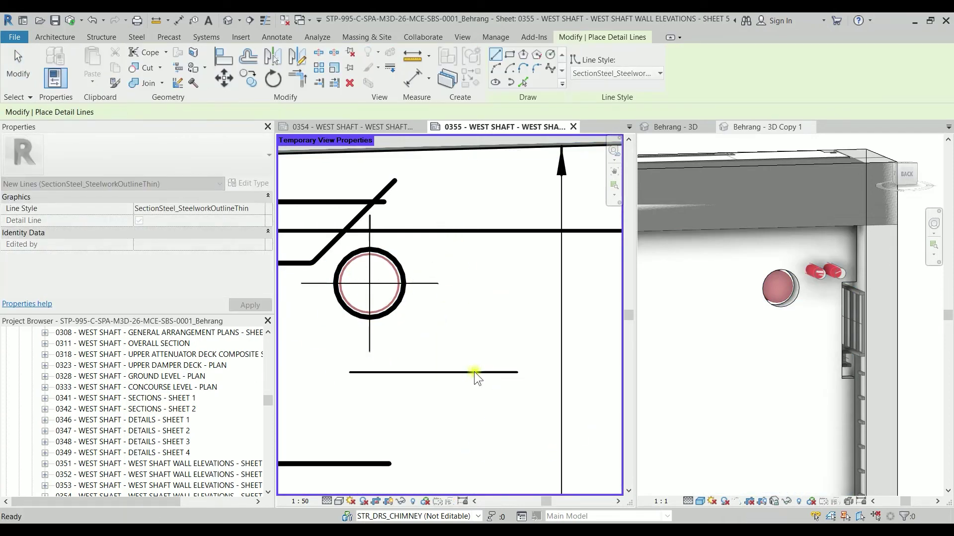
{"action": "key", "text": "Escape"}
{"action": "key", "text": "Escape"}
Apply the 0.10_Phantom_Half line style to the detail line below the opening and shorten it to about 560 mm
{"action": "left_click", "coordinate": [474, 372]}
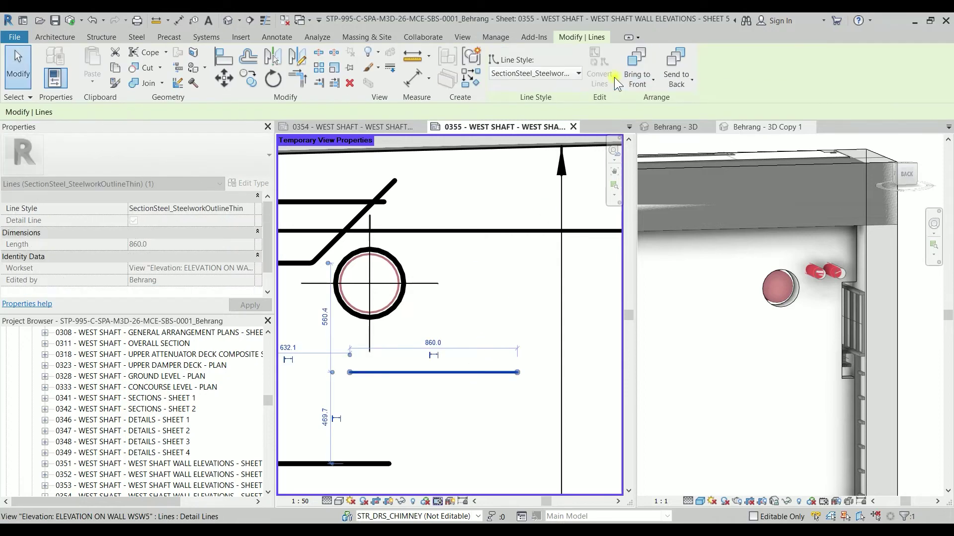
{"action": "left_click", "coordinate": [578, 73]}
{"action": "scroll", "coordinate": [587, 158], "scroll_direction": "up", "scroll_amount": 6}
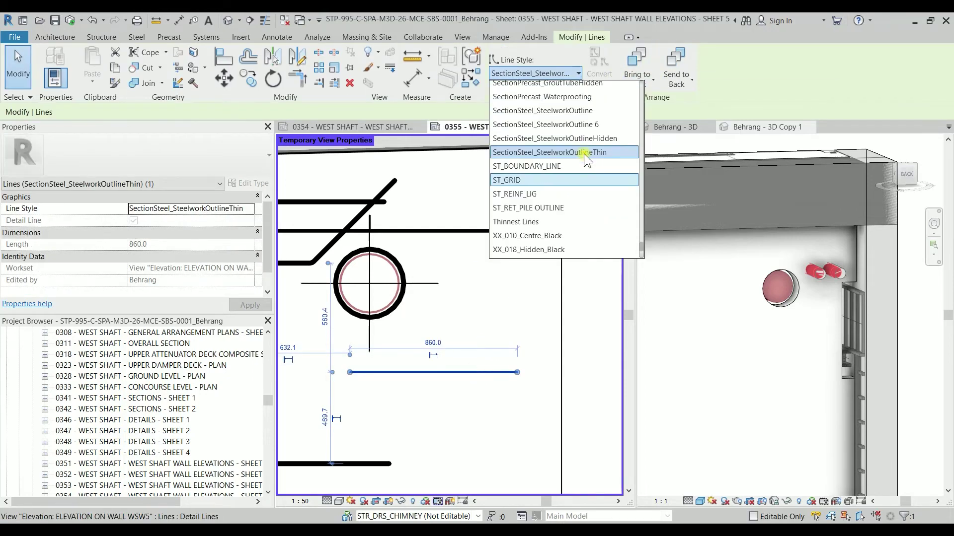
{"action": "scroll", "coordinate": [587, 159], "scroll_direction": "up", "scroll_amount": 6}
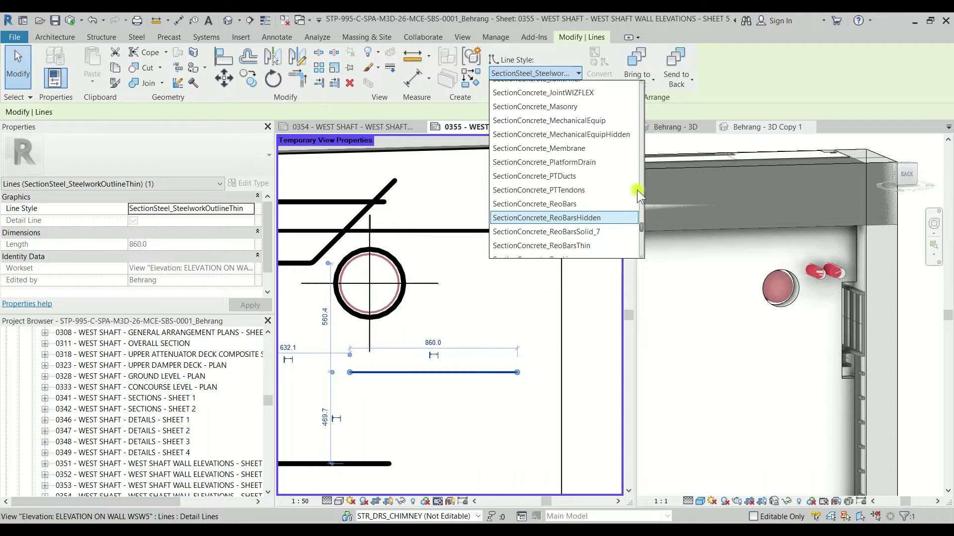
{"action": "left_click", "coordinate": [637, 99]}
{"action": "left_click_drag", "start_coordinate": [637, 98], "coordinate": [638, 104]}
{"action": "scroll", "coordinate": [595, 122], "scroll_direction": "up", "scroll_amount": 4}
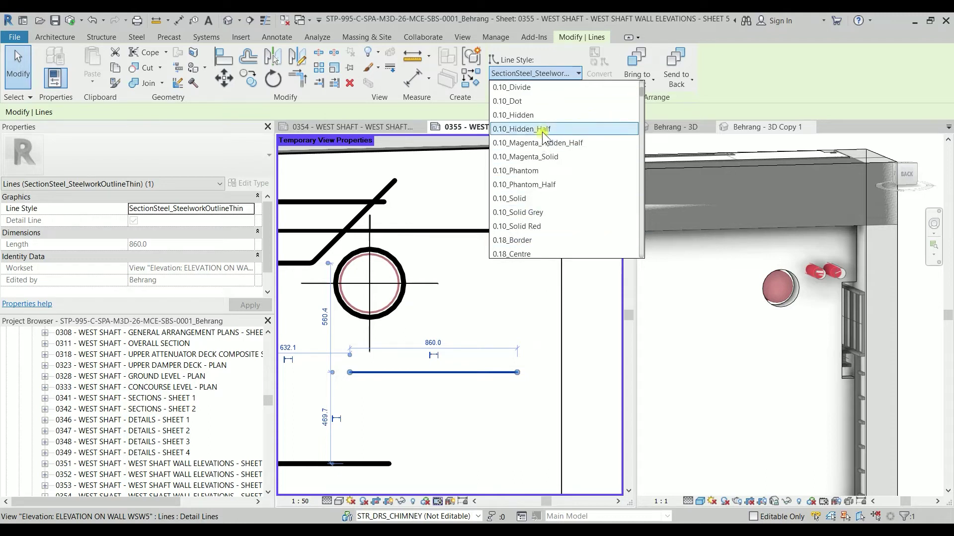
{"action": "left_click", "coordinate": [543, 185]}
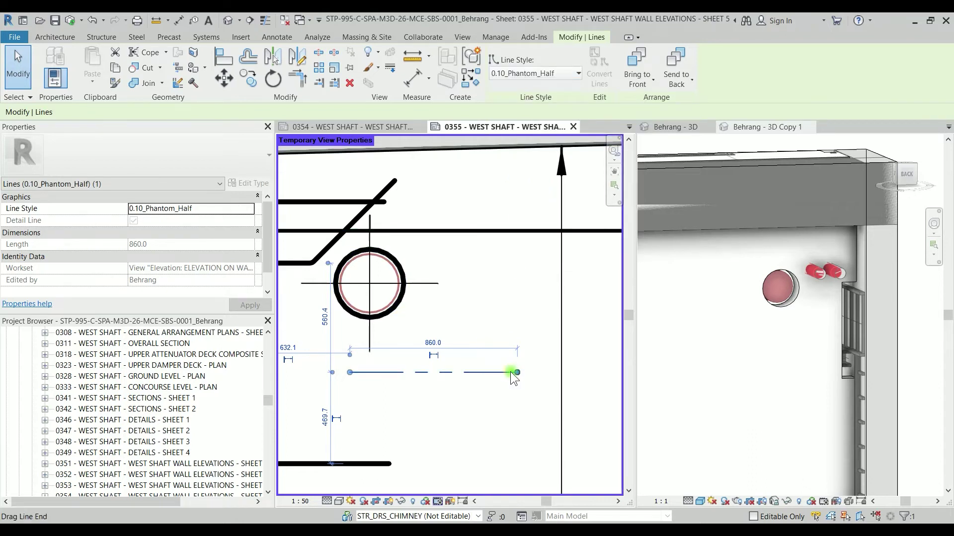
{"action": "left_click_drag", "start_coordinate": [517, 372], "coordinate": [459, 372]}
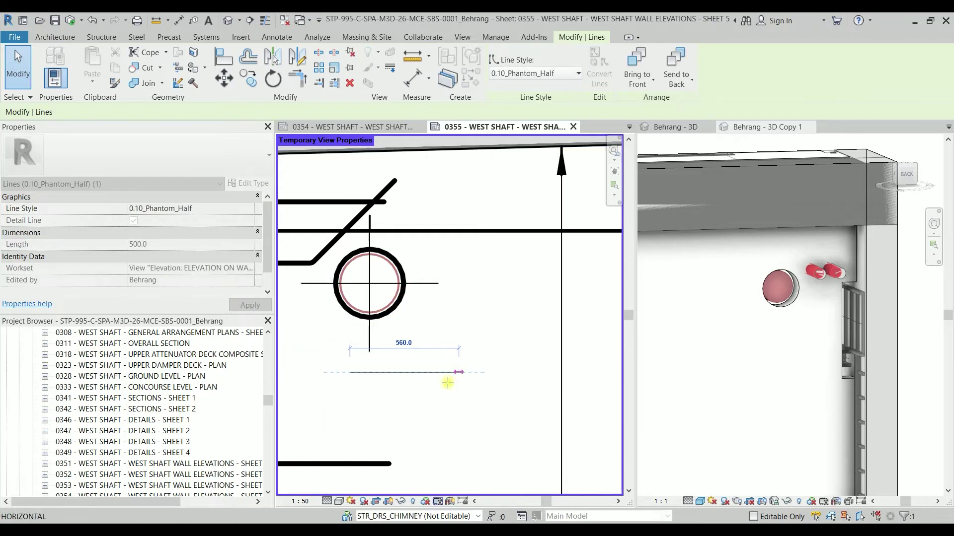
Apply the 0.10_Dash Dot line style to the detail line and shorten it to about 340 mm
{"action": "left_click", "coordinate": [571, 73]}
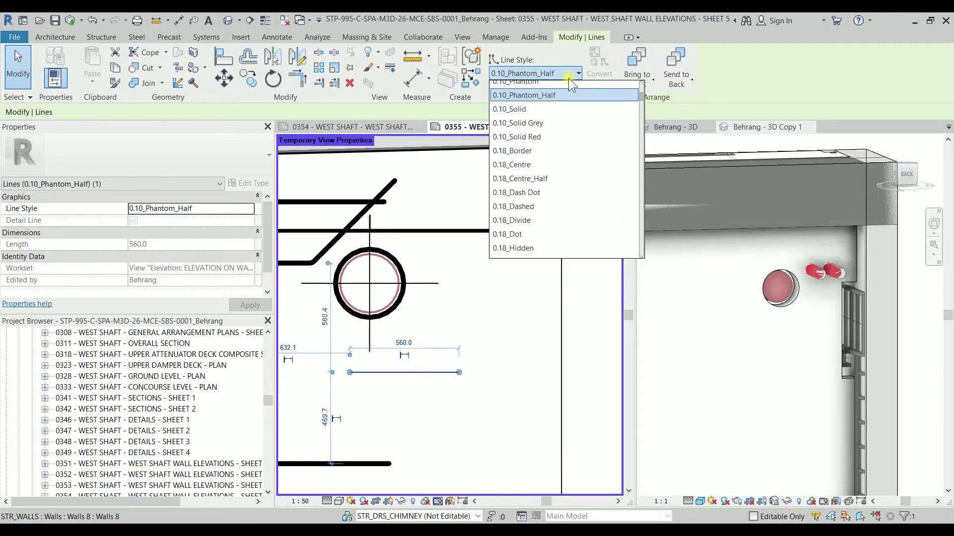
{"action": "scroll", "coordinate": [568, 78], "scroll_direction": "up", "scroll_amount": 1}
{"action": "scroll", "coordinate": [559, 118], "scroll_direction": "up", "scroll_amount": 1}
{"action": "scroll", "coordinate": [559, 118], "scroll_direction": "up", "scroll_amount": 1}
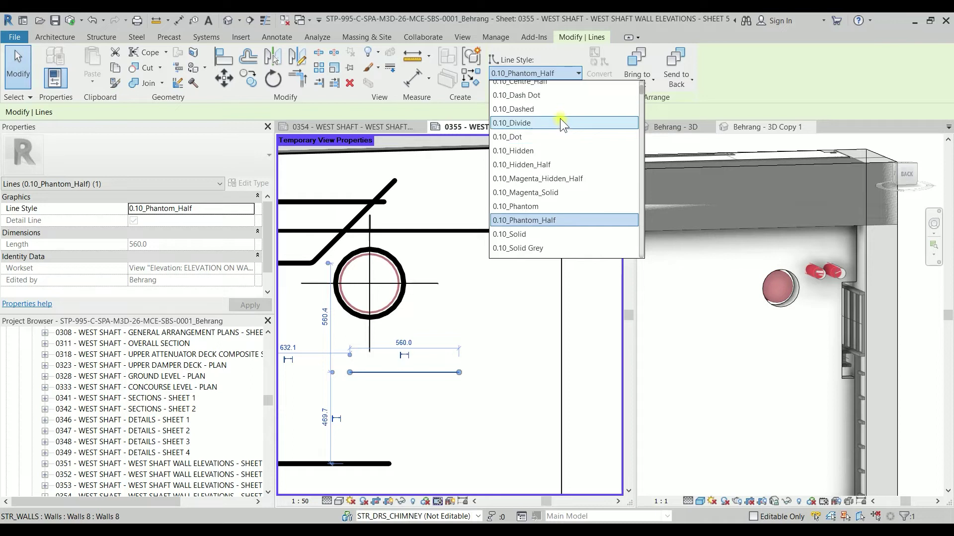
{"action": "scroll", "coordinate": [560, 118], "scroll_direction": "up", "scroll_amount": 1}
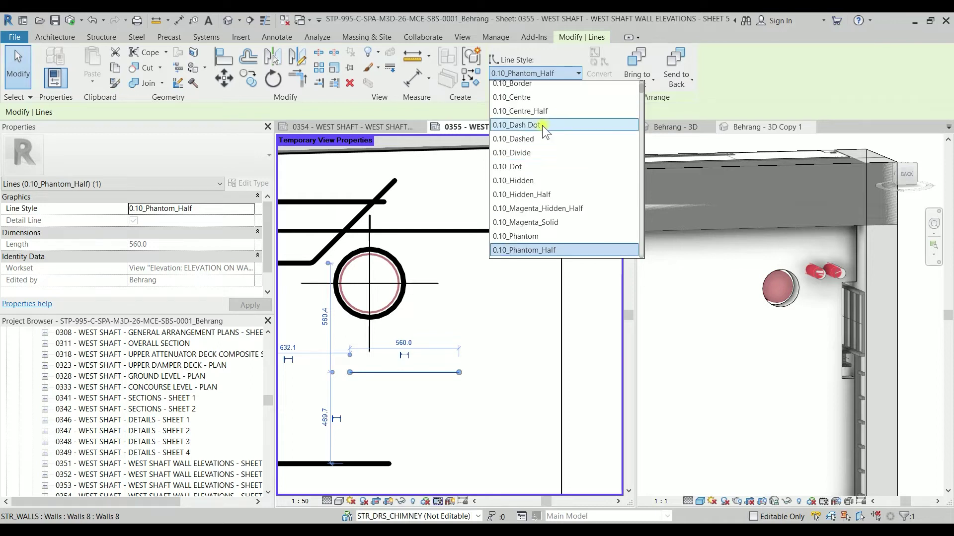
{"action": "left_click", "coordinate": [542, 126]}
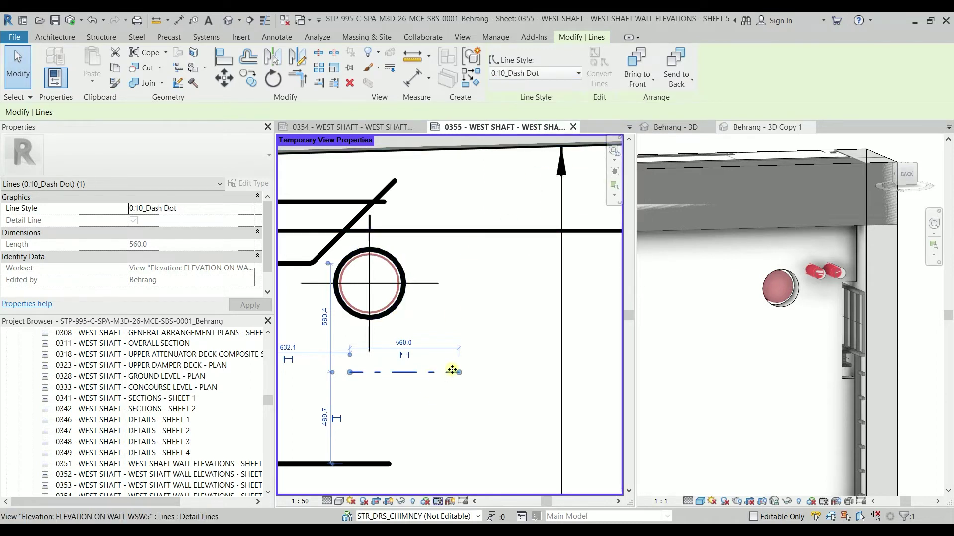
{"action": "left_click_drag", "start_coordinate": [452, 370], "coordinate": [416, 372]}
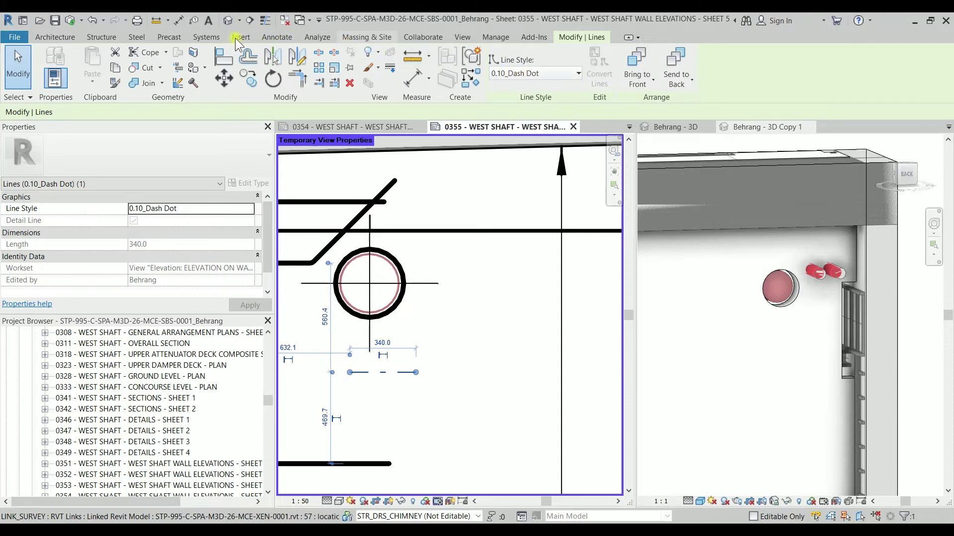
Look up the 0.10_Dash Dot entry under Lines in the project's Line Styles settings, dismissing the save reminder without saving
{"action": "left_click", "coordinate": [491, 38]}
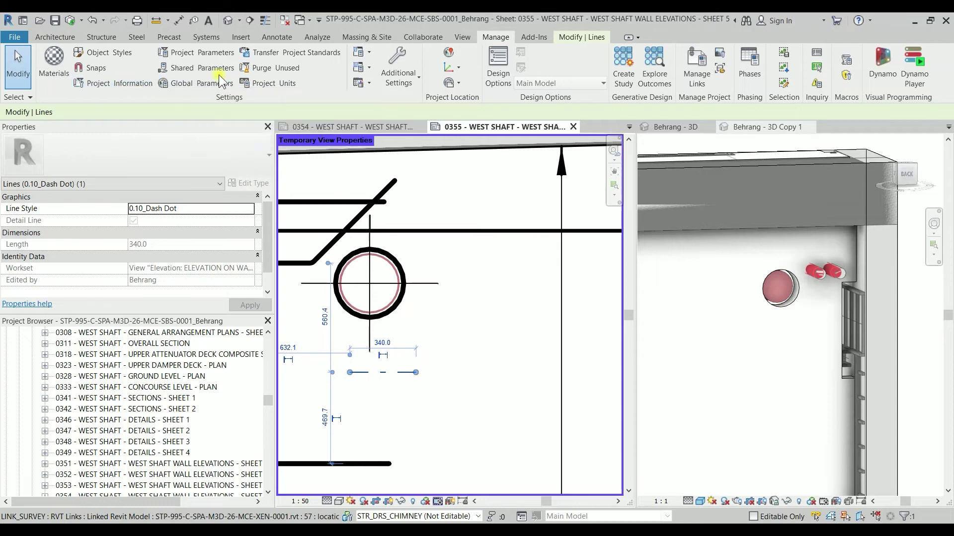
{"action": "left_click", "coordinate": [404, 76]}
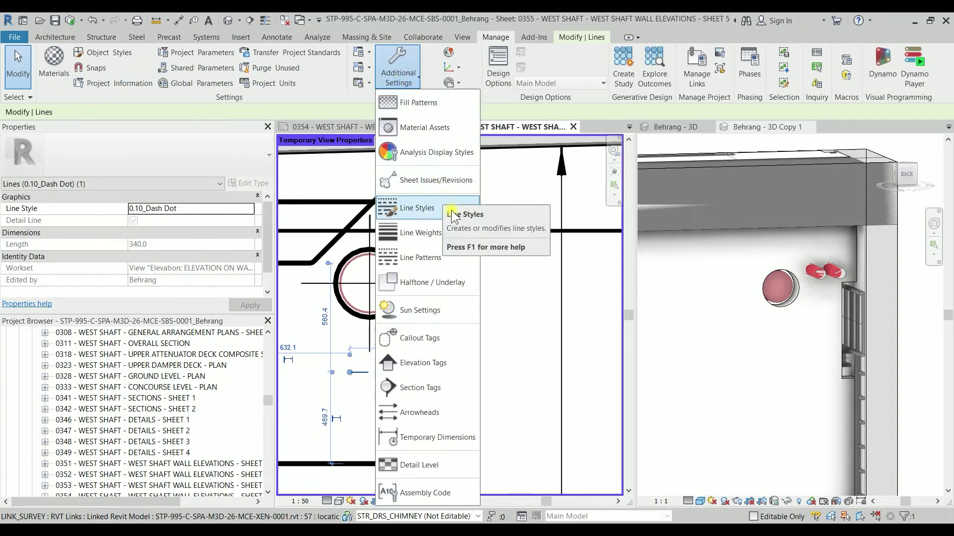
{"action": "left_click", "coordinate": [437, 208]}
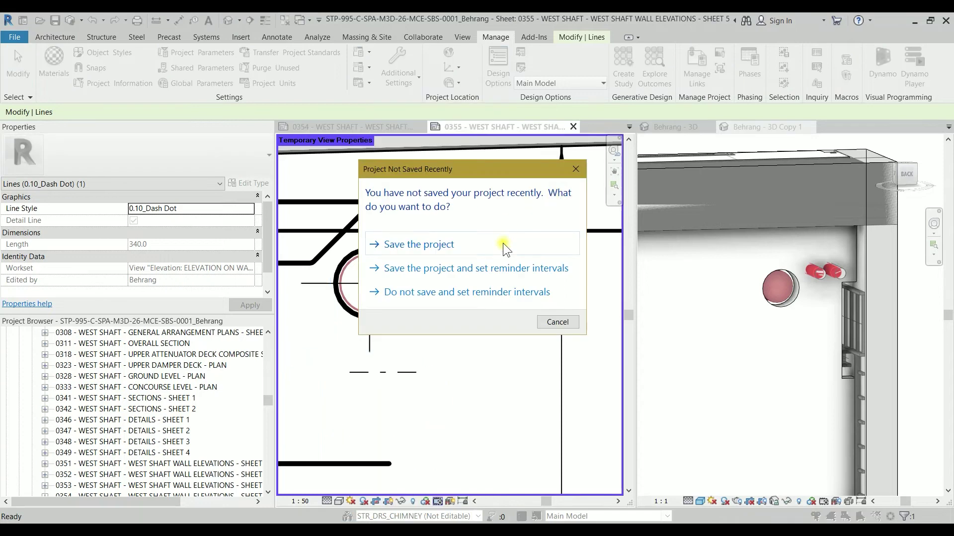
{"action": "left_click", "coordinate": [555, 322]}
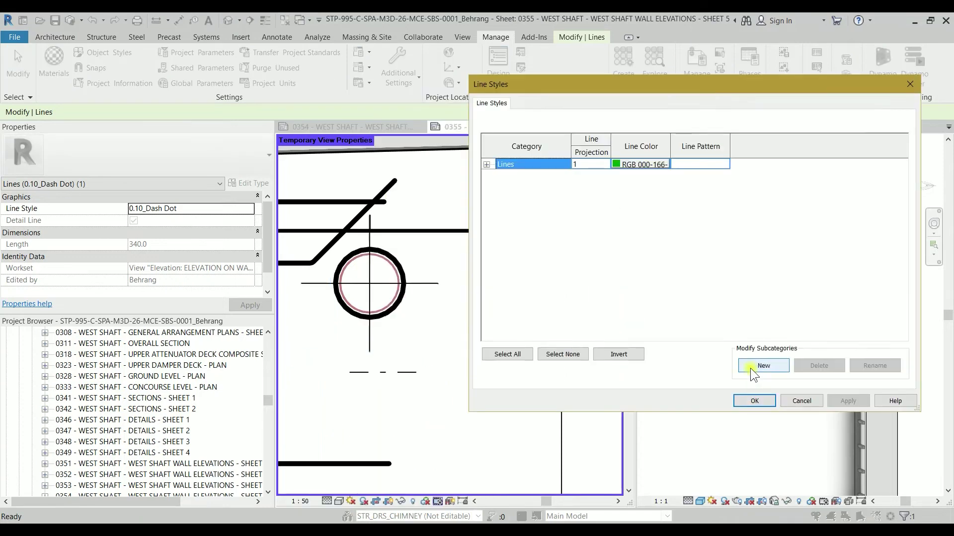
{"action": "left_click", "coordinate": [487, 164]}
{"action": "left_click_drag", "start_coordinate": [570, 149], "coordinate": [631, 149]}
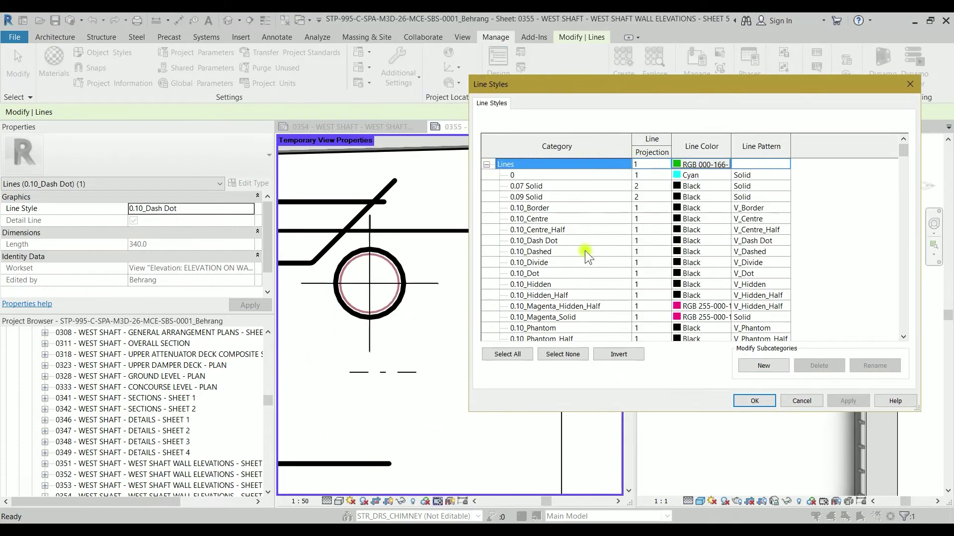
{"action": "left_click", "coordinate": [541, 243]}
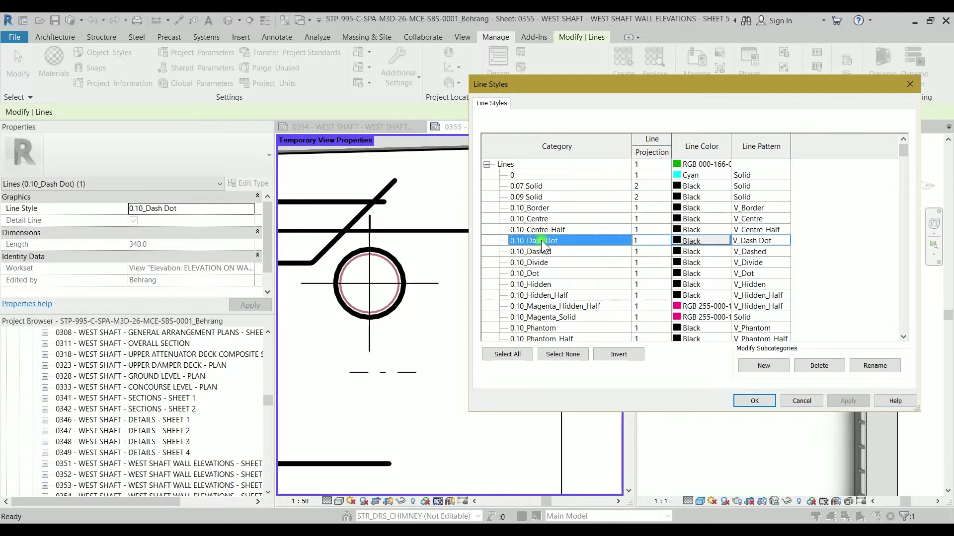
Check the line pattern assigned to 0.10_Dash Dot without changing it, and look through the project's Line Patterns list for dash-dot entries
{"action": "left_click", "coordinate": [753, 242]}
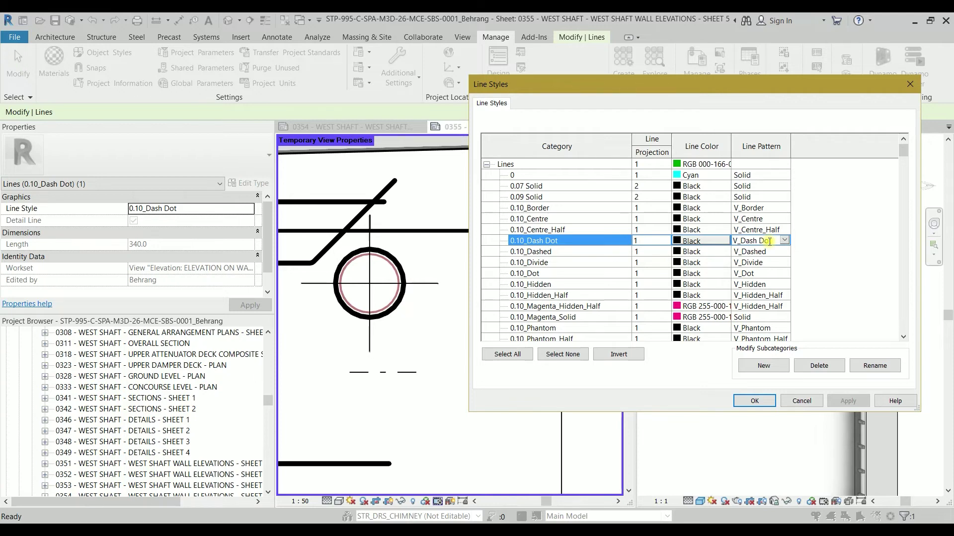
{"action": "left_click", "coordinate": [791, 397]}
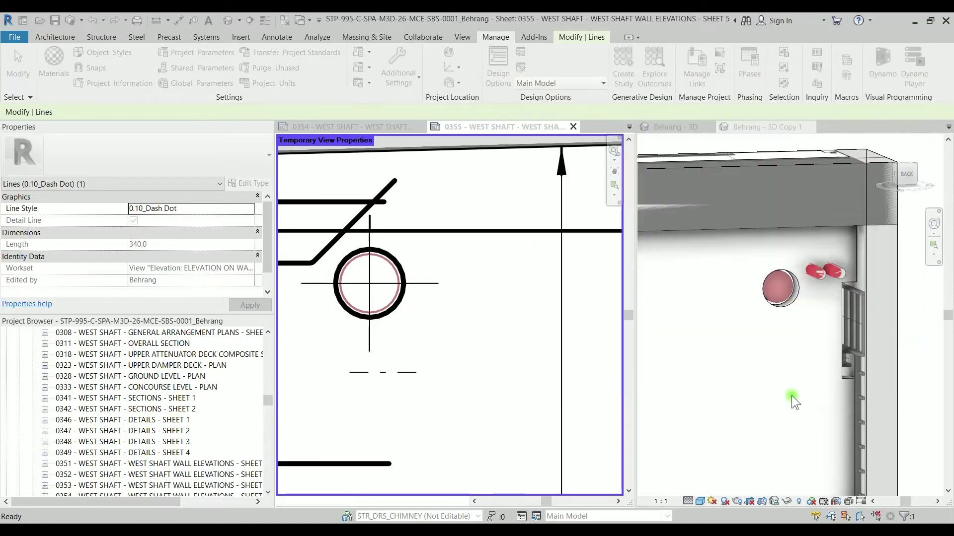
{"action": "left_click", "coordinate": [407, 83]}
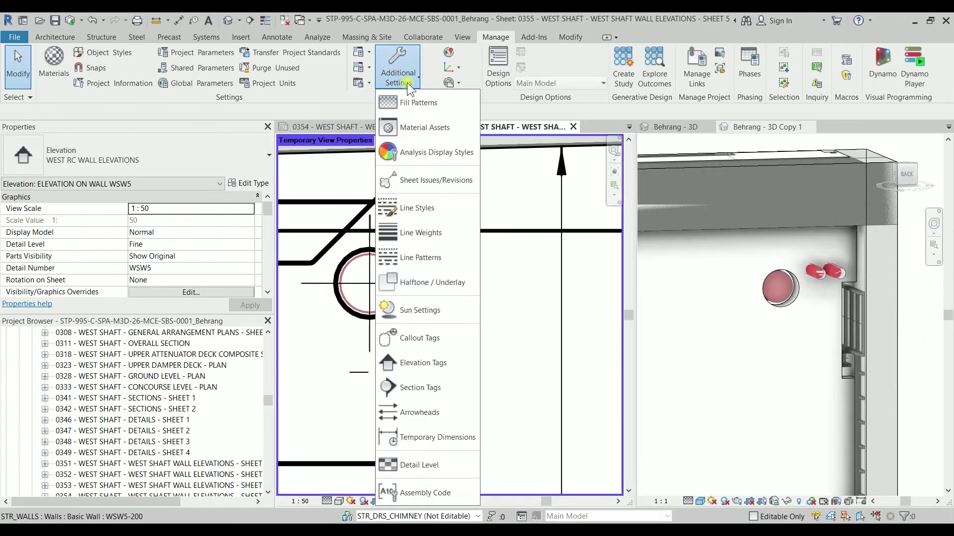
{"action": "left_click", "coordinate": [449, 256]}
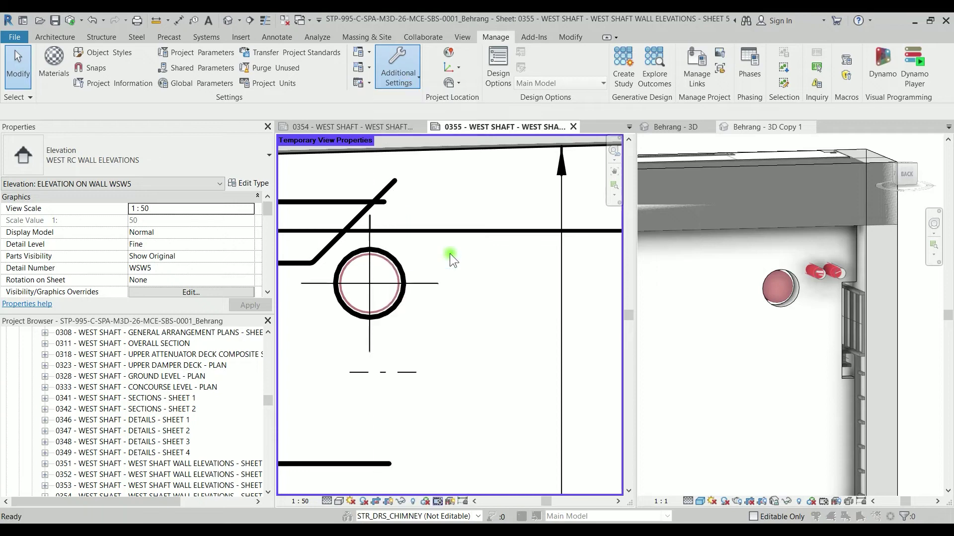
{"action": "scroll", "coordinate": [407, 275], "scroll_direction": "down", "scroll_amount": 3}
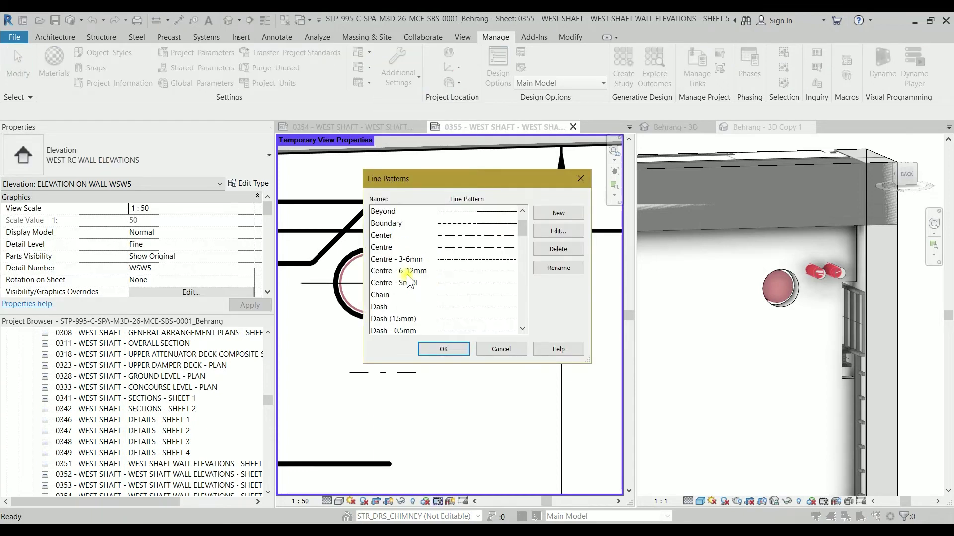
{"action": "scroll", "coordinate": [403, 295], "scroll_direction": "down", "scroll_amount": 2}
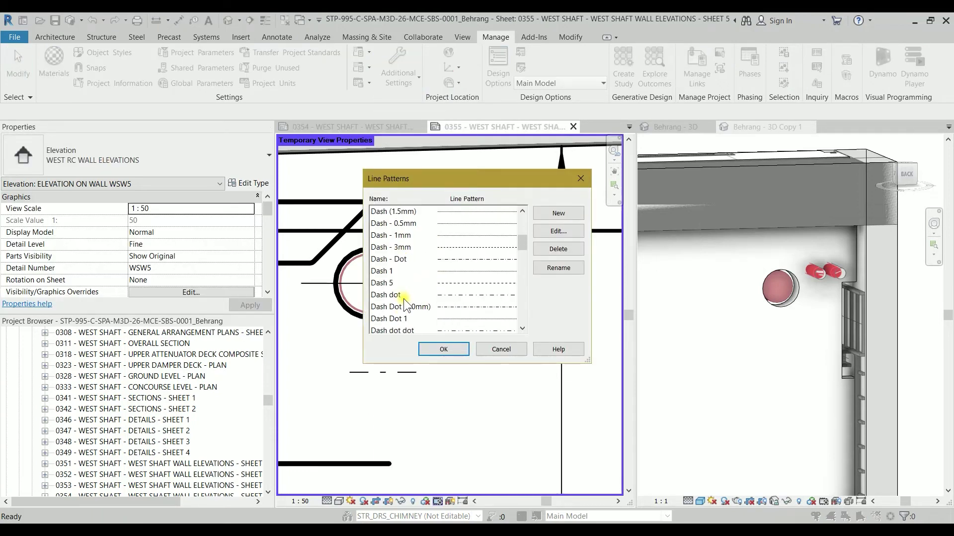
{"action": "scroll", "coordinate": [407, 332], "scroll_direction": "down", "scroll_amount": 1}
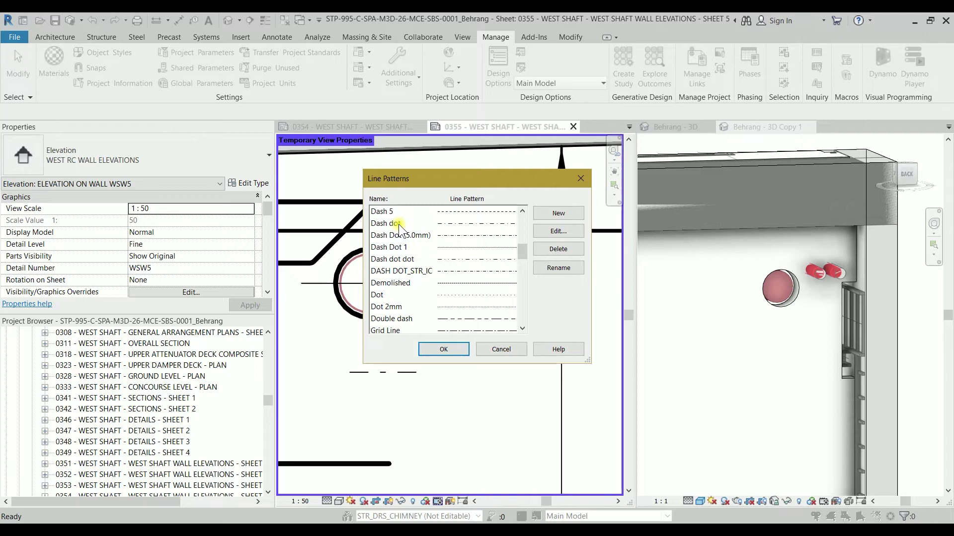
{"action": "scroll", "coordinate": [397, 268], "scroll_direction": "down", "scroll_amount": 2}
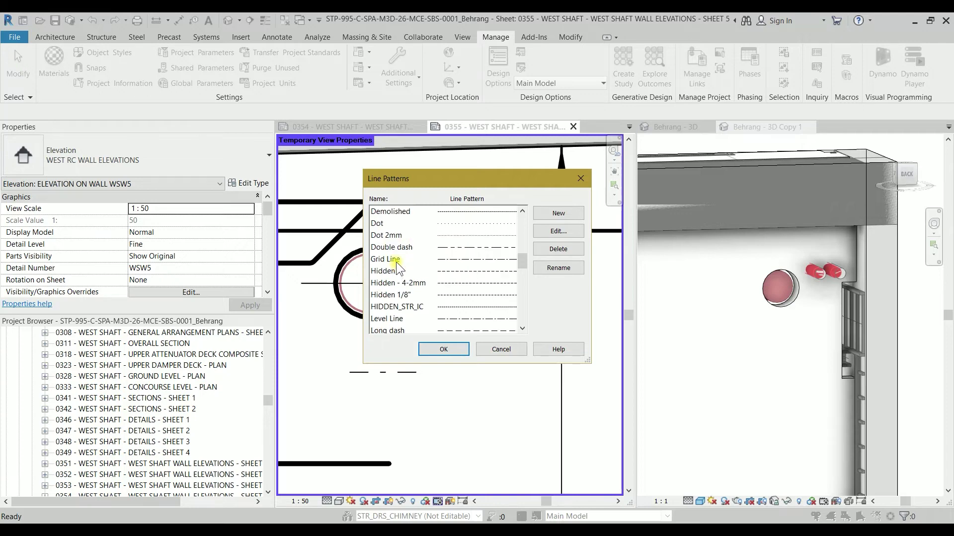
{"action": "scroll", "coordinate": [396, 267], "scroll_direction": "up", "scroll_amount": 2}
{"action": "scroll", "coordinate": [396, 255], "scroll_direction": "up", "scroll_amount": 3}
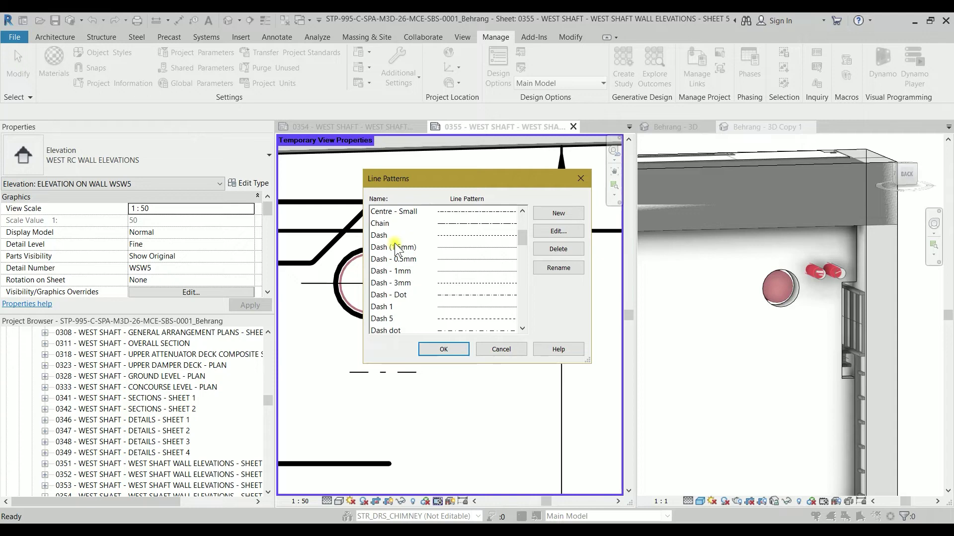
Inspect the dash, dot and space definition of the Dash - Dot line pattern, leaving it unchanged
{"action": "left_click", "coordinate": [406, 295]}
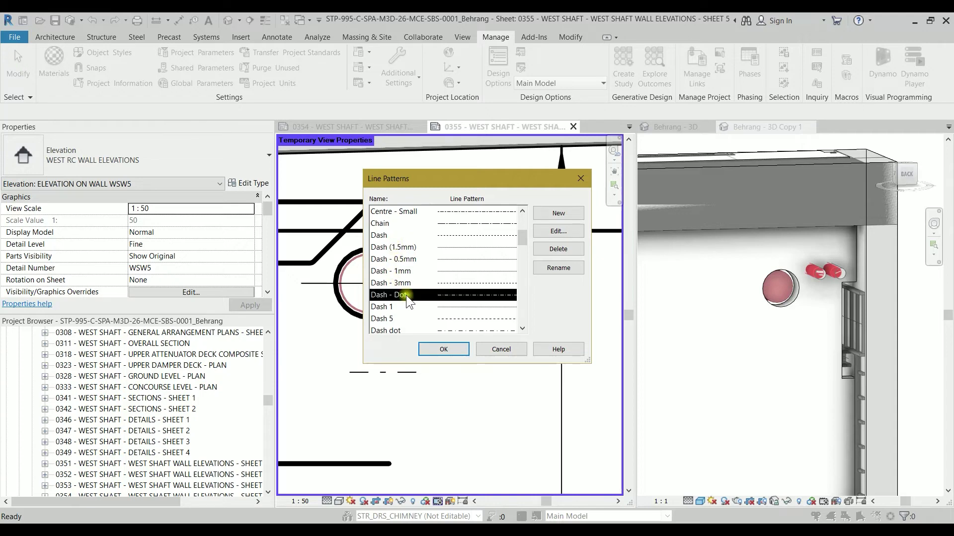
{"action": "left_click", "coordinate": [559, 232]}
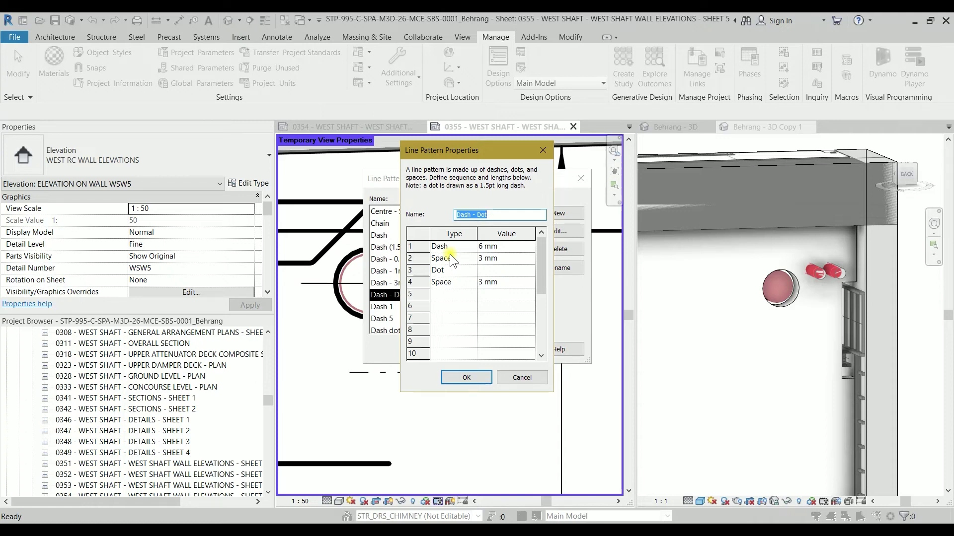
{"action": "left_click", "coordinate": [459, 379]}
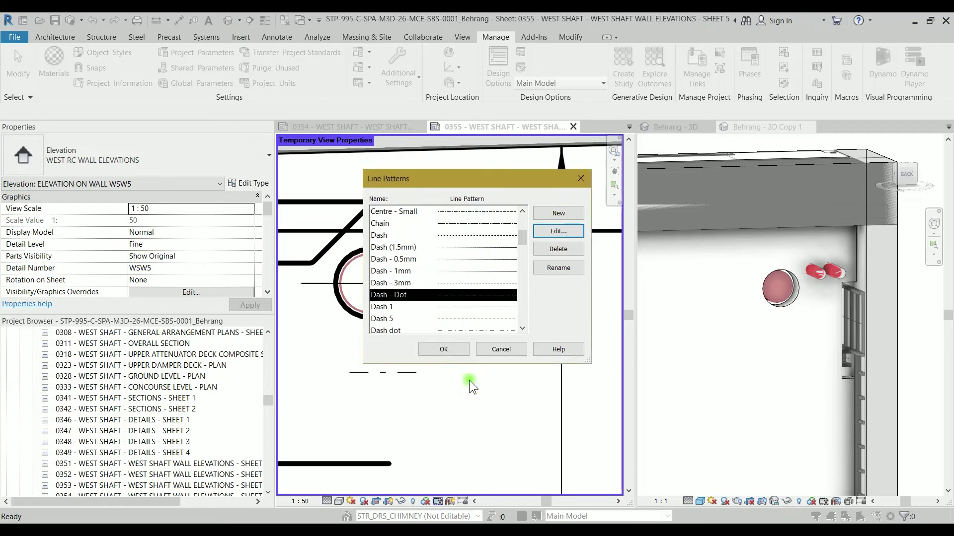
{"action": "left_click", "coordinate": [495, 349]}
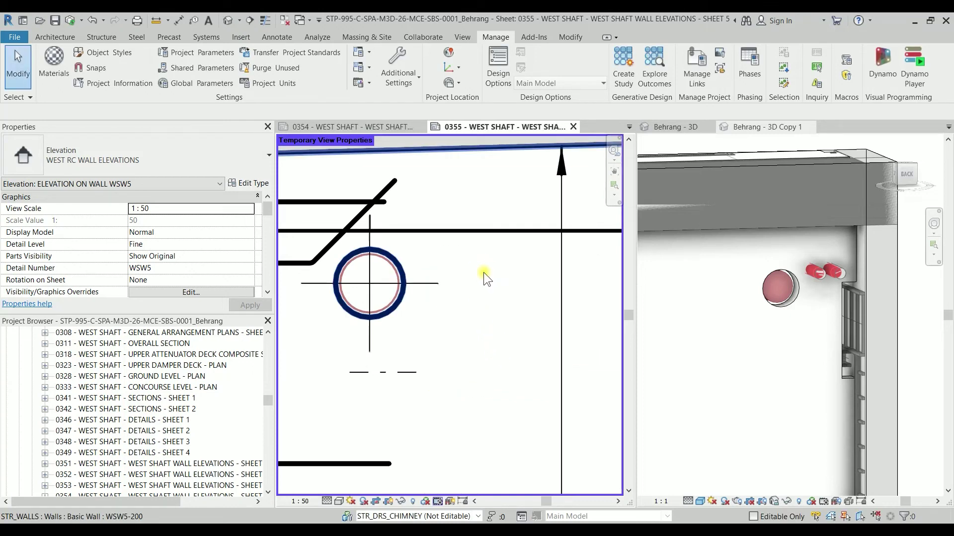
Open the circular void family for editing and choose the STP-995-C-SPA-M3D-26-MCE-SBS-0001 project as the source for Transfer Project Standards
{"action": "left_click", "coordinate": [419, 283]}
{"action": "left_click", "coordinate": [500, 67]}
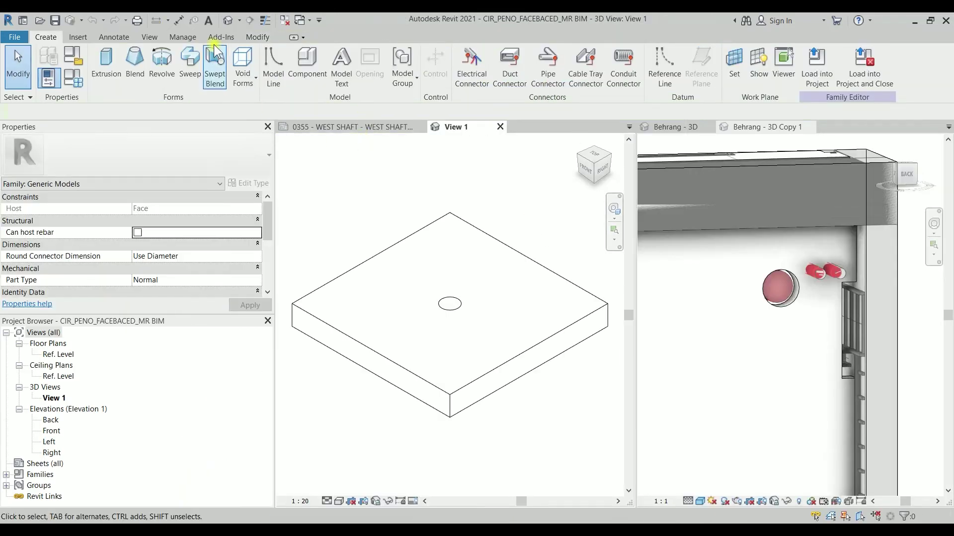
{"action": "left_click", "coordinate": [183, 37]}
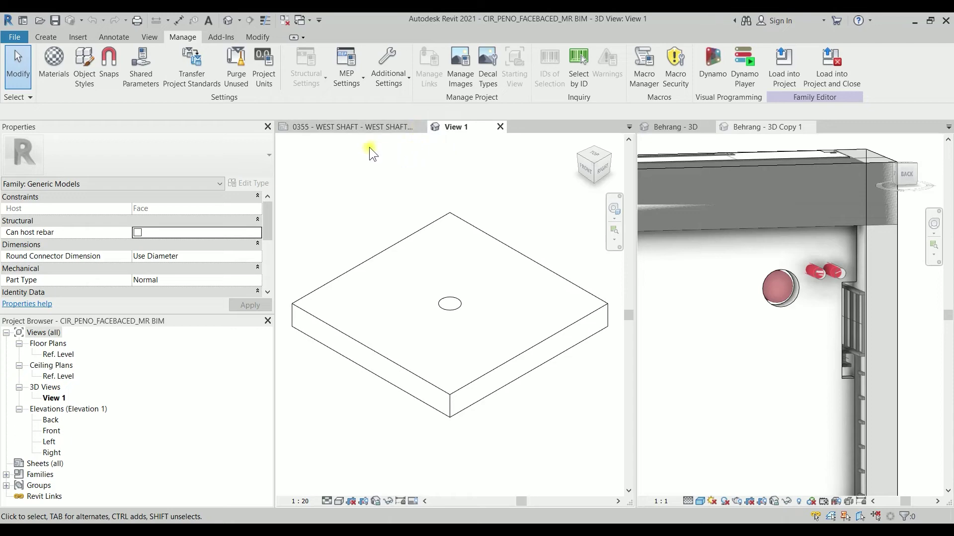
{"action": "left_click", "coordinate": [188, 77]}
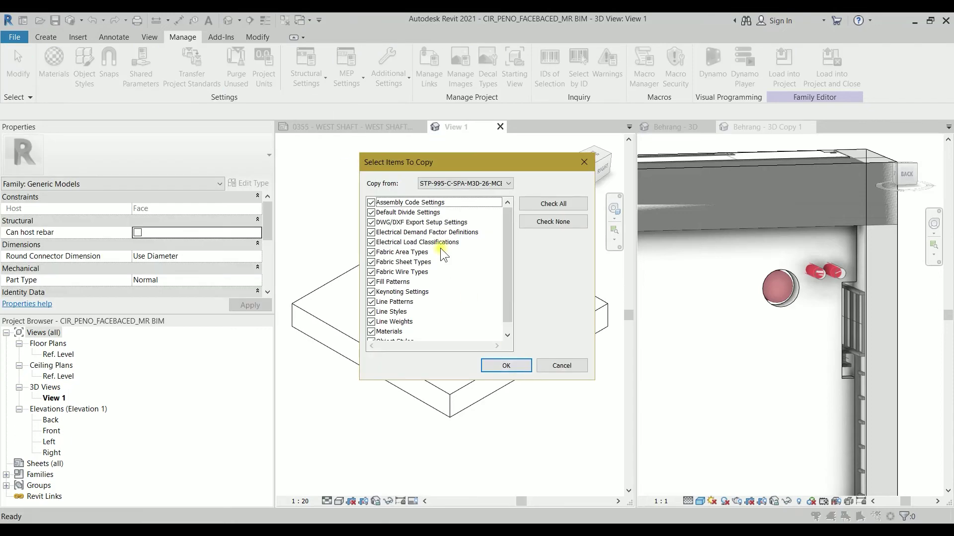
{"action": "left_click", "coordinate": [492, 182]}
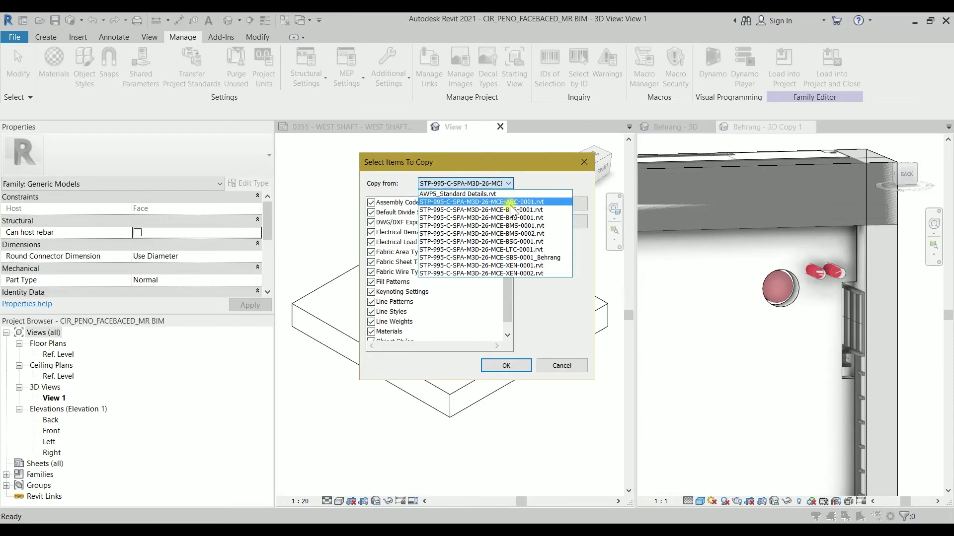
{"action": "left_click", "coordinate": [535, 258]}
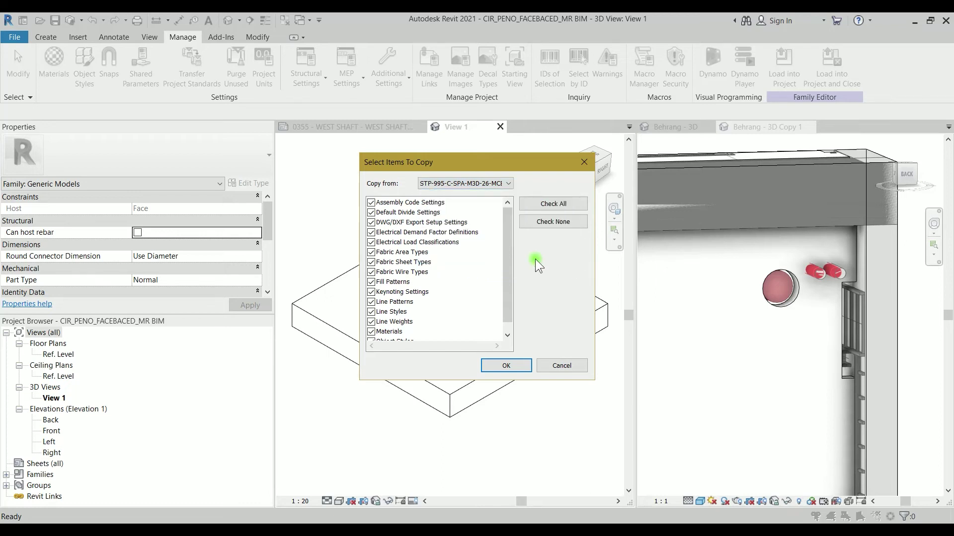
Transfer only Line Patterns, Line Styles and Line Weights into the family, overwriting the duplicate types
{"action": "left_click", "coordinate": [530, 222]}
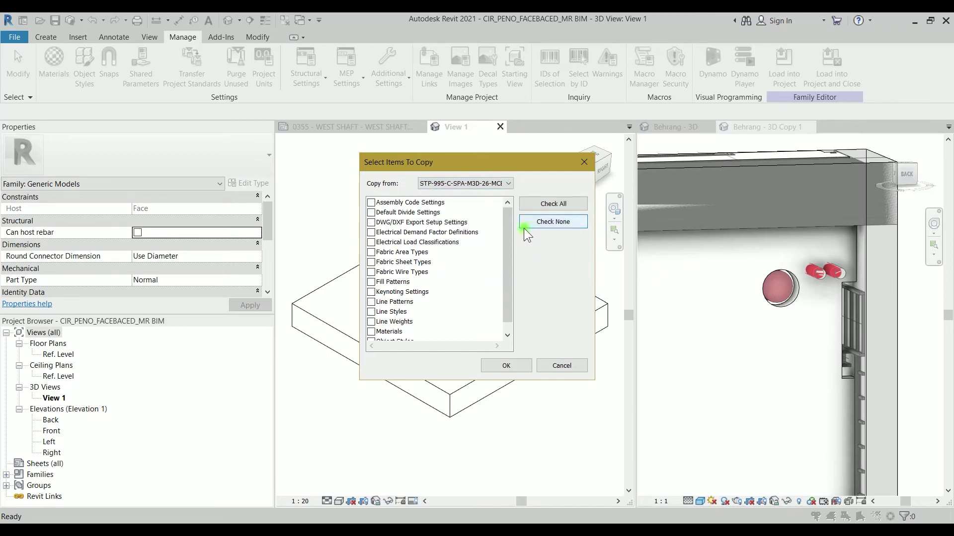
{"action": "scroll", "coordinate": [393, 317], "scroll_direction": "down", "scroll_amount": 1}
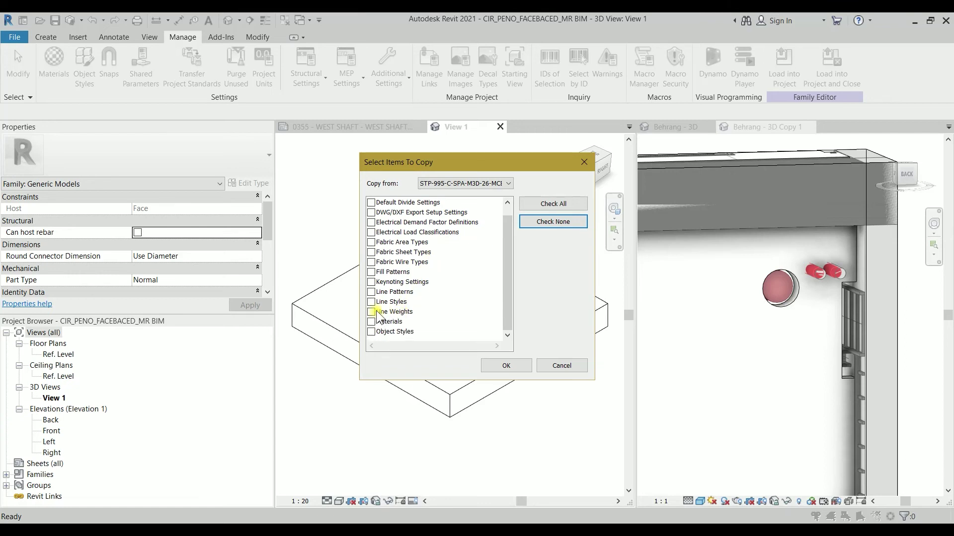
{"action": "left_click", "coordinate": [373, 291]}
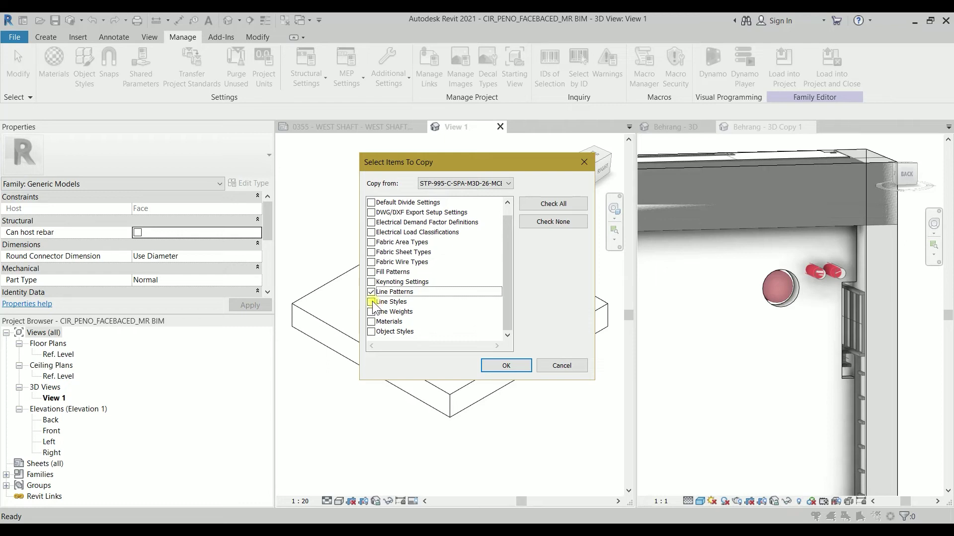
{"action": "left_click", "coordinate": [372, 302]}
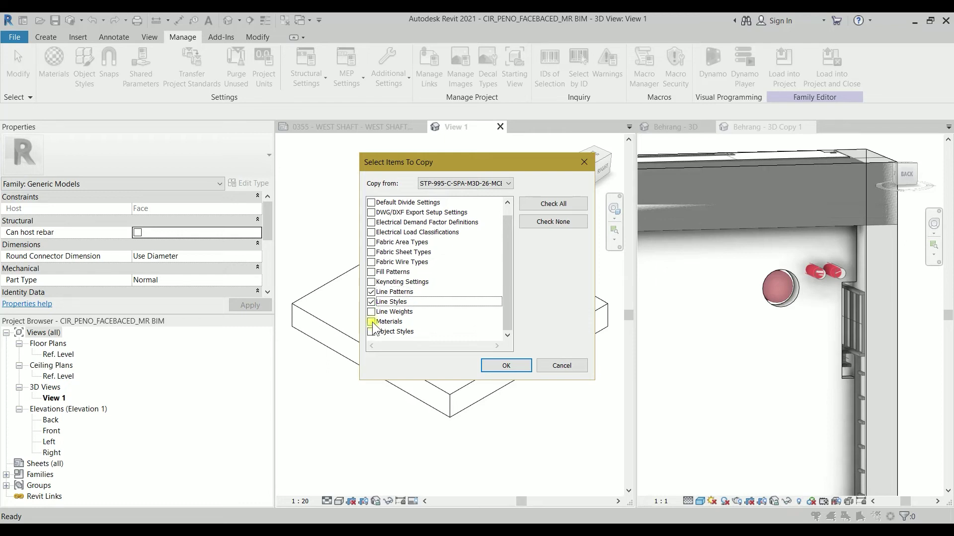
{"action": "left_click", "coordinate": [372, 311]}
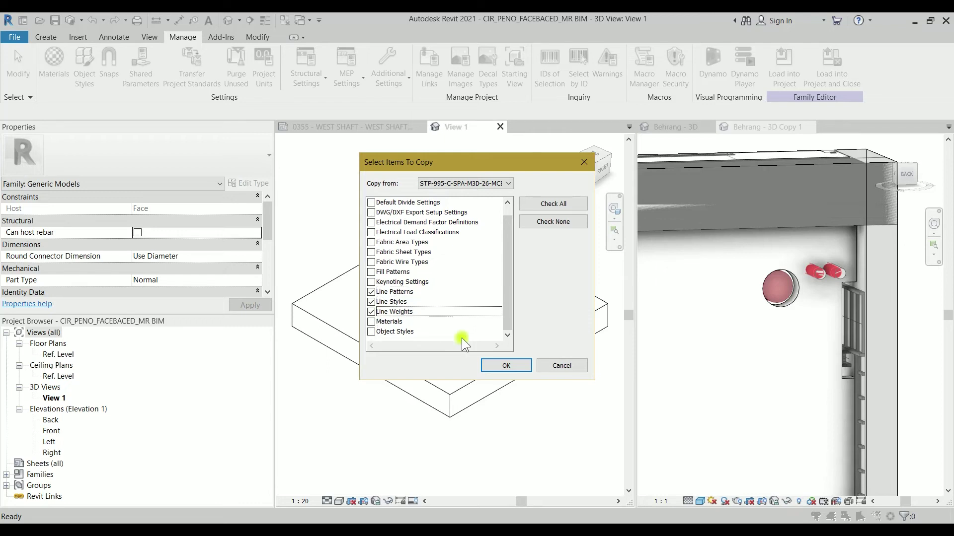
{"action": "left_click", "coordinate": [516, 366]}
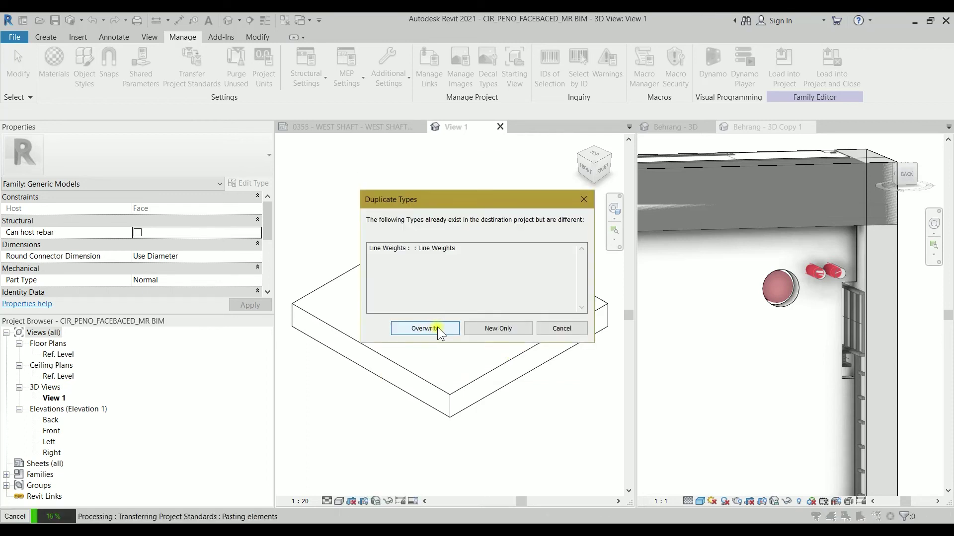
{"action": "left_click", "coordinate": [438, 327]}
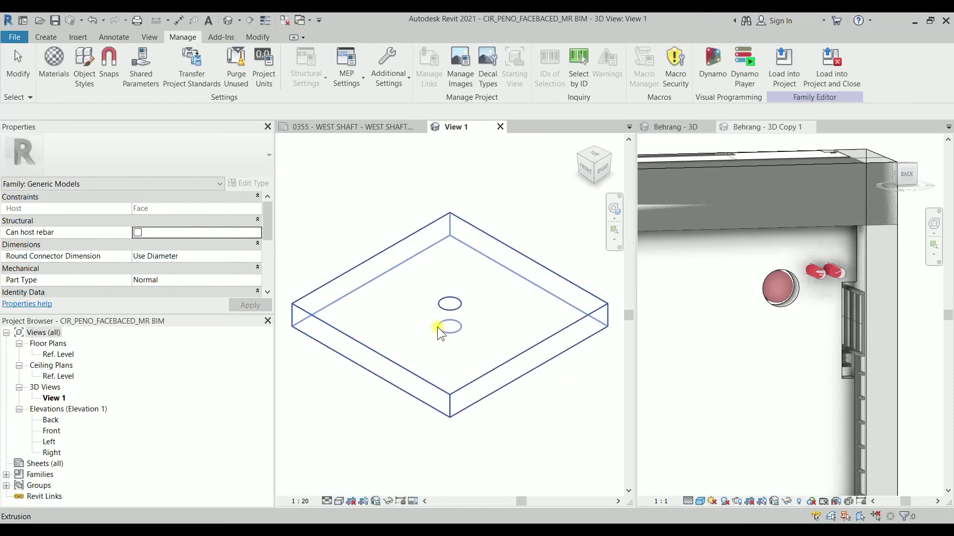
Select the horizontal symbol line through the circle in the Ref. Level floor plan and check which subcategories are available for it
{"action": "double_click", "coordinate": [69, 355]}
{"action": "scroll", "coordinate": [470, 315], "scroll_direction": "up", "scroll_amount": 4}
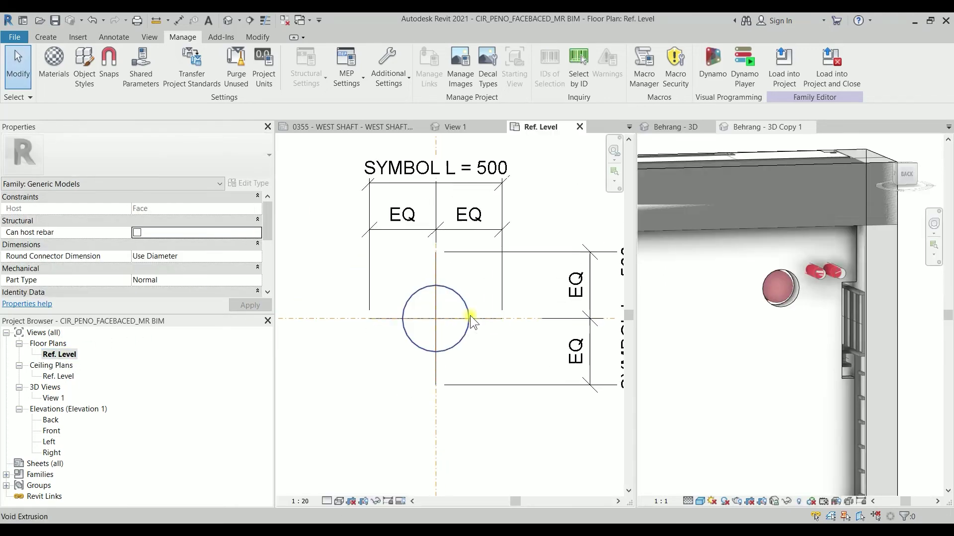
{"action": "left_click", "coordinate": [478, 318]}
{"action": "left_click", "coordinate": [501, 74]}
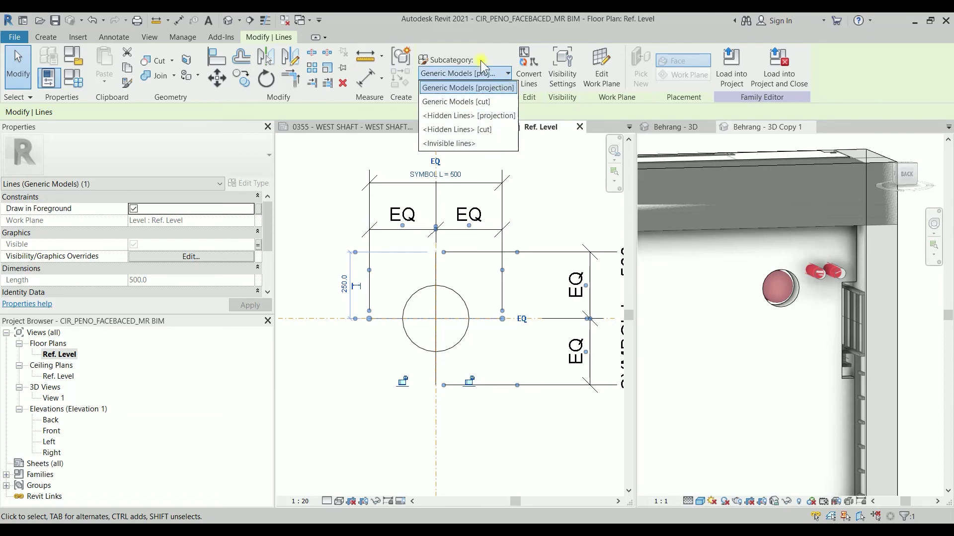
{"action": "left_click", "coordinate": [481, 61]}
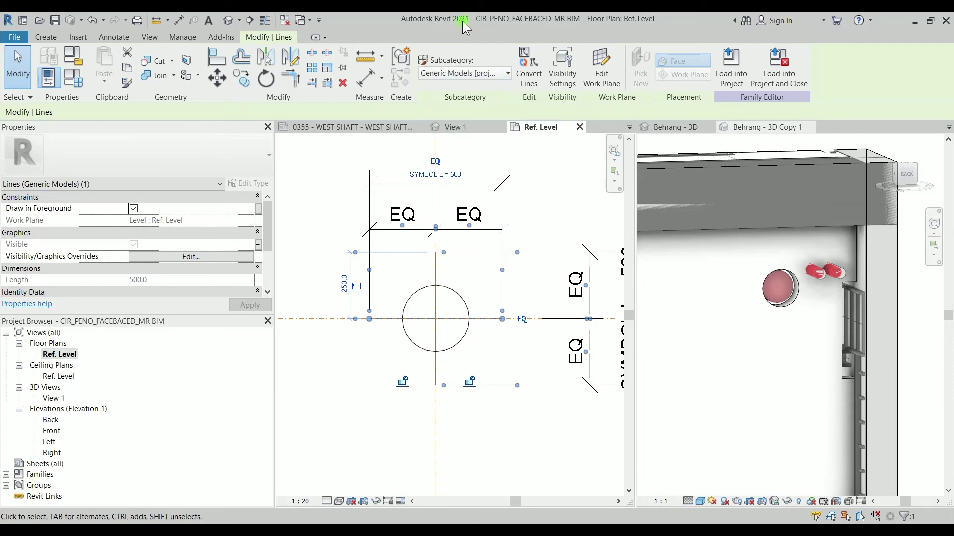
Create a new subcategory named DASH DOT under Generic Models in the family's Object Styles
{"action": "left_click", "coordinate": [175, 37]}
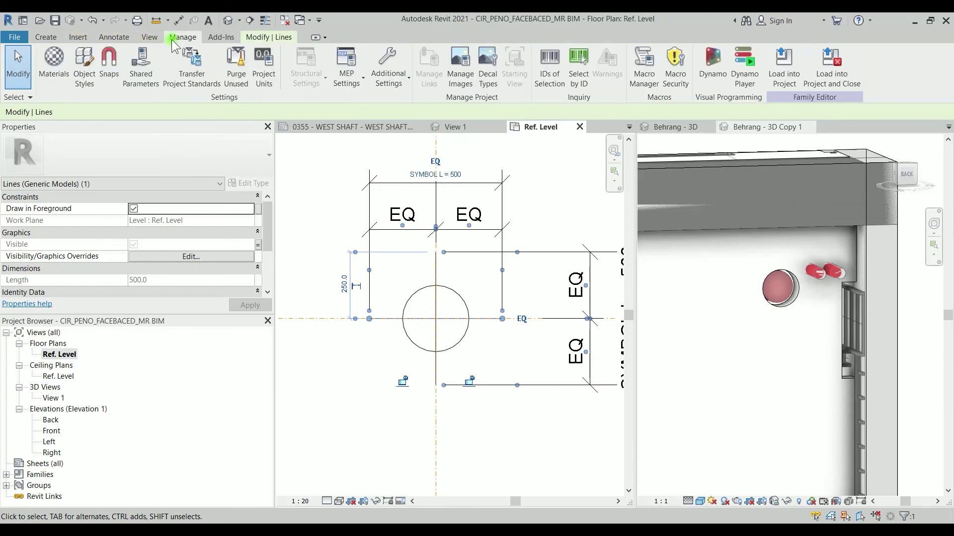
{"action": "left_click", "coordinate": [85, 80]}
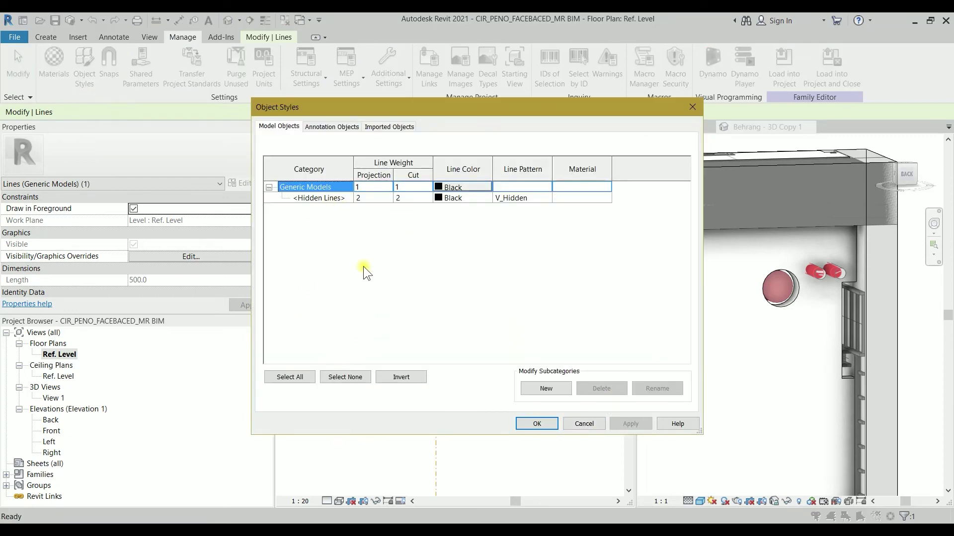
{"action": "left_click", "coordinate": [546, 388]}
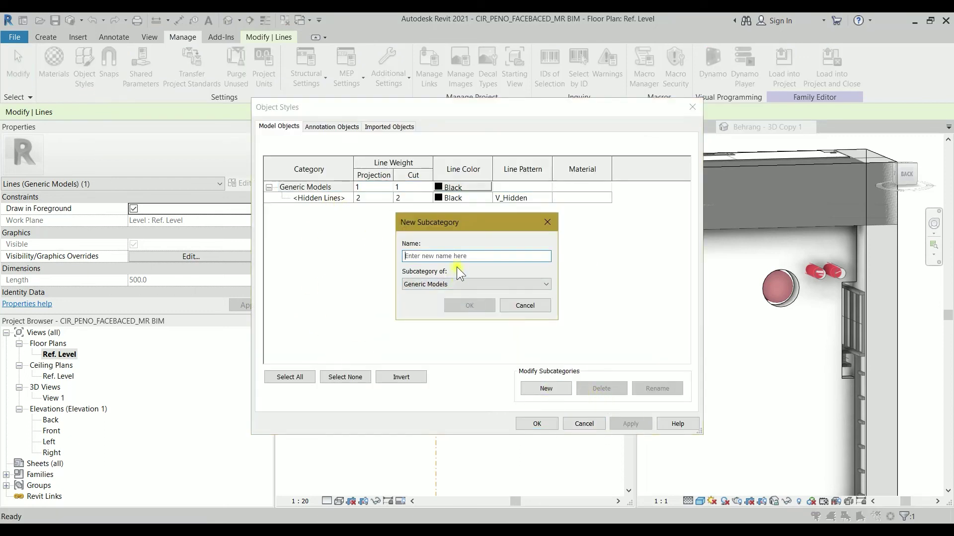
{"action": "type", "text": "DA"}
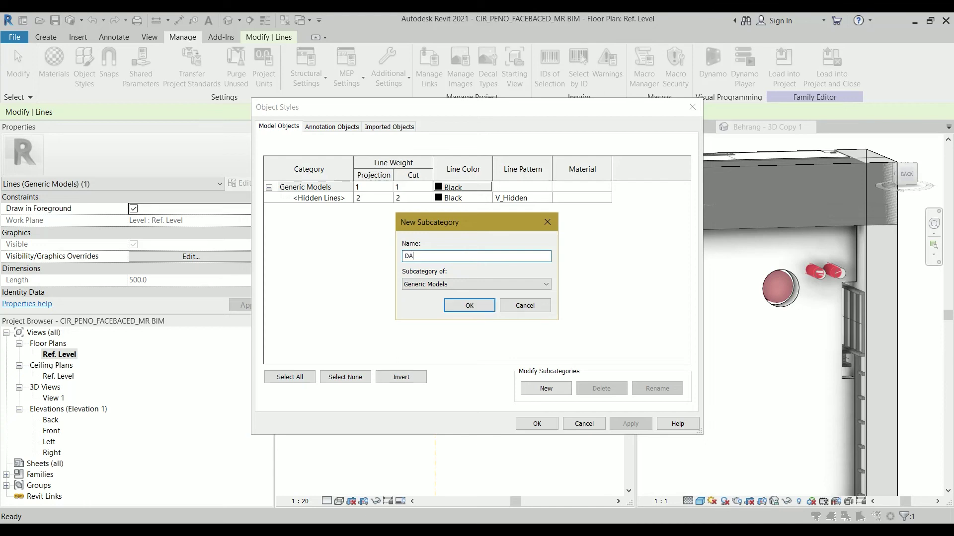
{"action": "type", "text": "SH DOT"}
{"action": "left_click", "coordinate": [467, 304]}
Set the DASH DOT subcategory's line pattern to Dash - Dot
{"action": "left_click", "coordinate": [519, 208]}
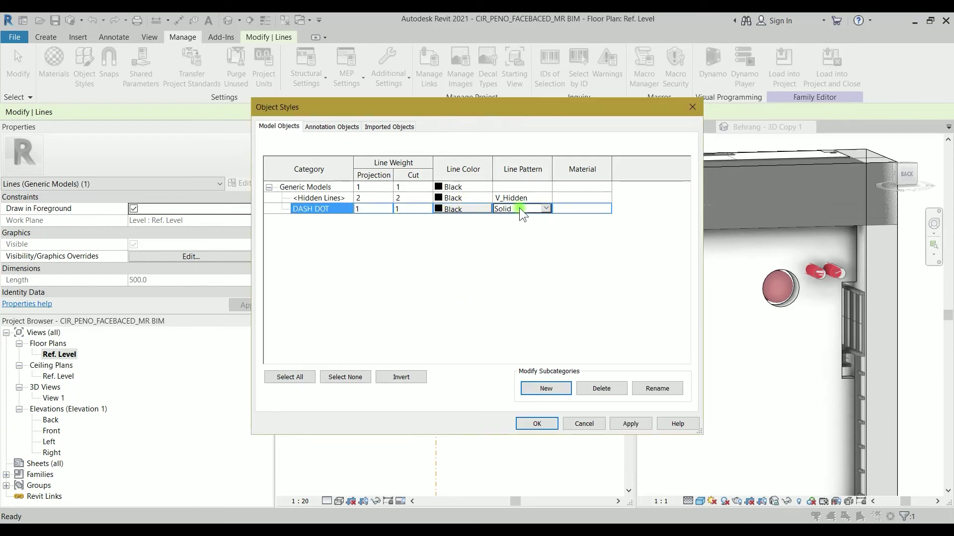
{"action": "left_click", "coordinate": [547, 208]}
{"action": "scroll", "coordinate": [546, 227], "scroll_direction": "down", "scroll_amount": 3}
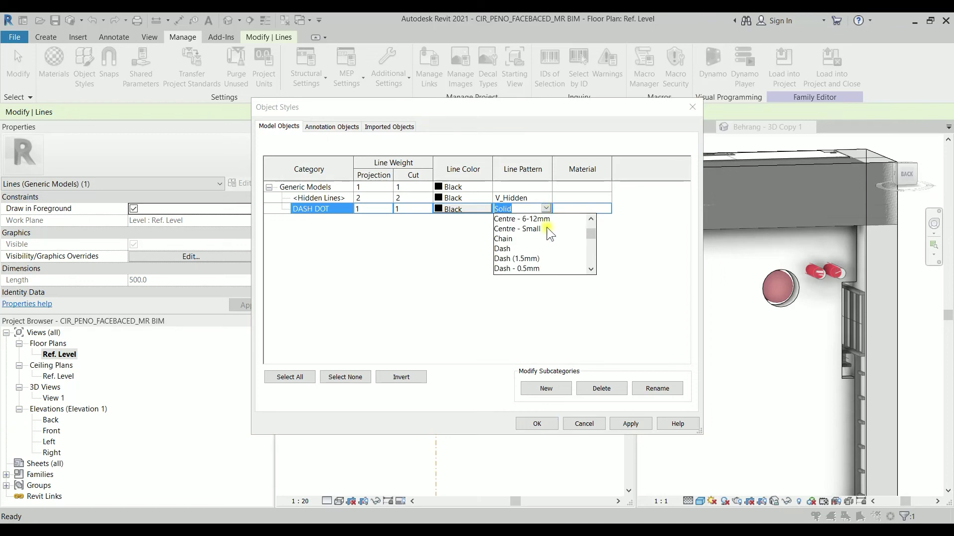
{"action": "scroll", "coordinate": [546, 228], "scroll_direction": "down", "scroll_amount": 2}
{"action": "left_click", "coordinate": [525, 238]}
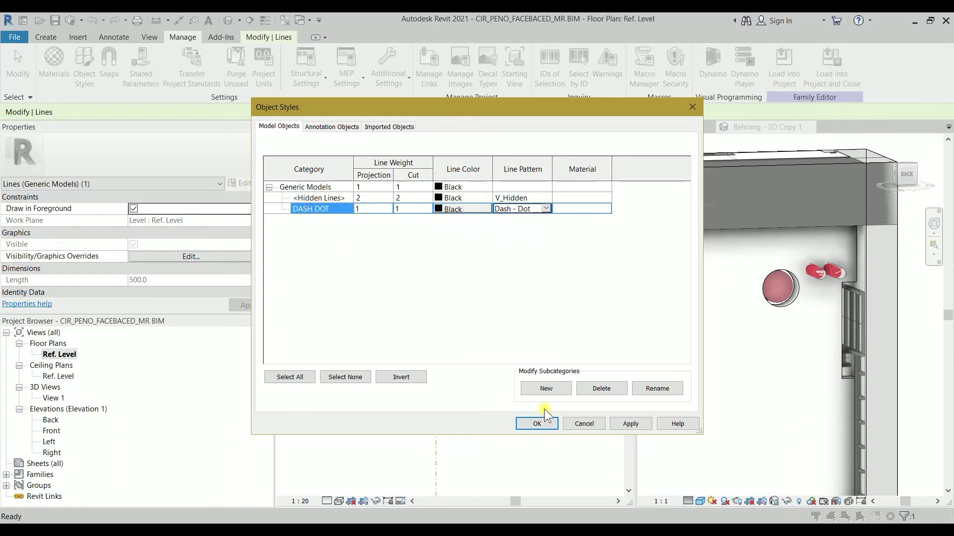
Assign both crossing symbol lines through the circle in the Ref. Level plan to the DASH DOT [projection] subcategory
{"action": "left_click", "coordinate": [537, 424]}
{"action": "key", "text": "Escape"}
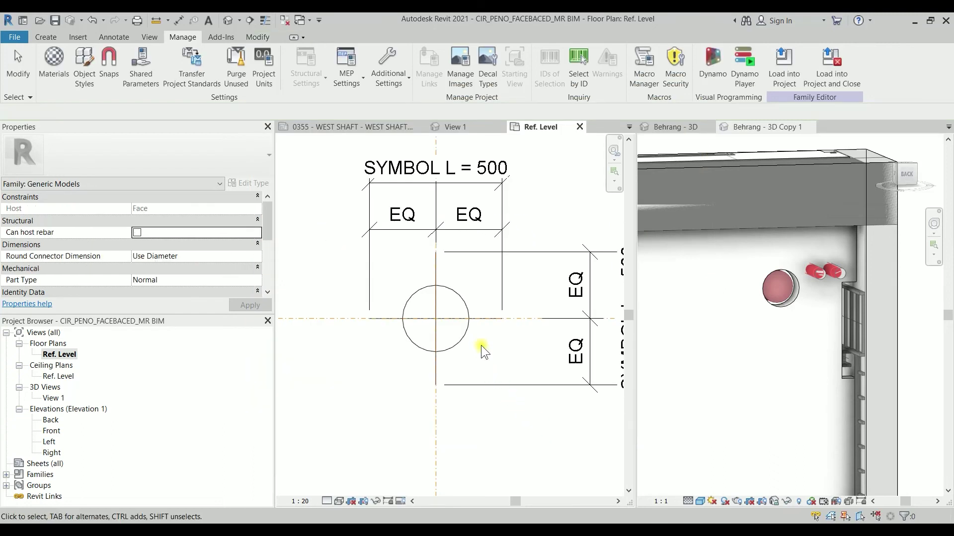
{"action": "scroll", "coordinate": [487, 337], "scroll_direction": "up", "scroll_amount": 3}
{"action": "middle_click_drag", "start_coordinate": [479, 296], "coordinate": [529, 267]}
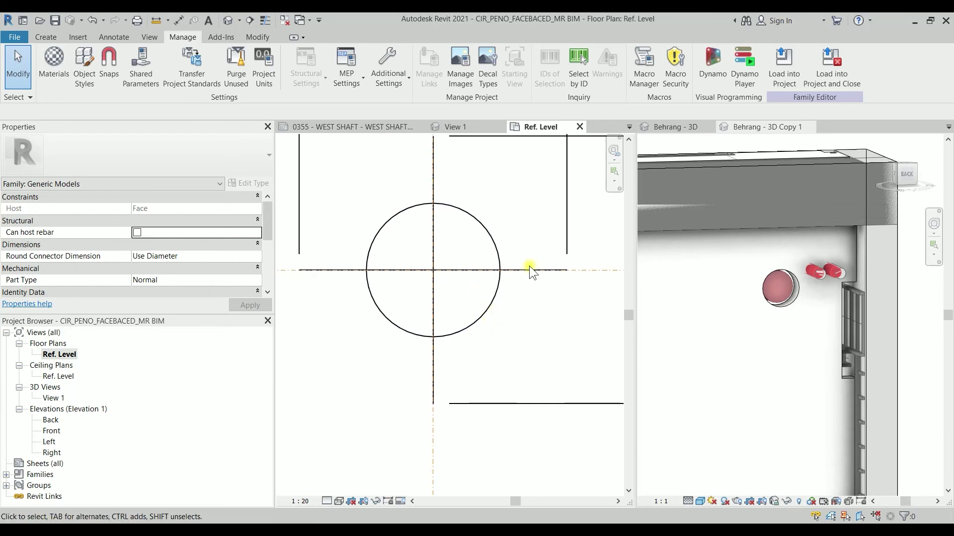
{"action": "left_click", "coordinate": [529, 267]}
{"action": "left_click", "coordinate": [434, 159], "text": "ctrl"}
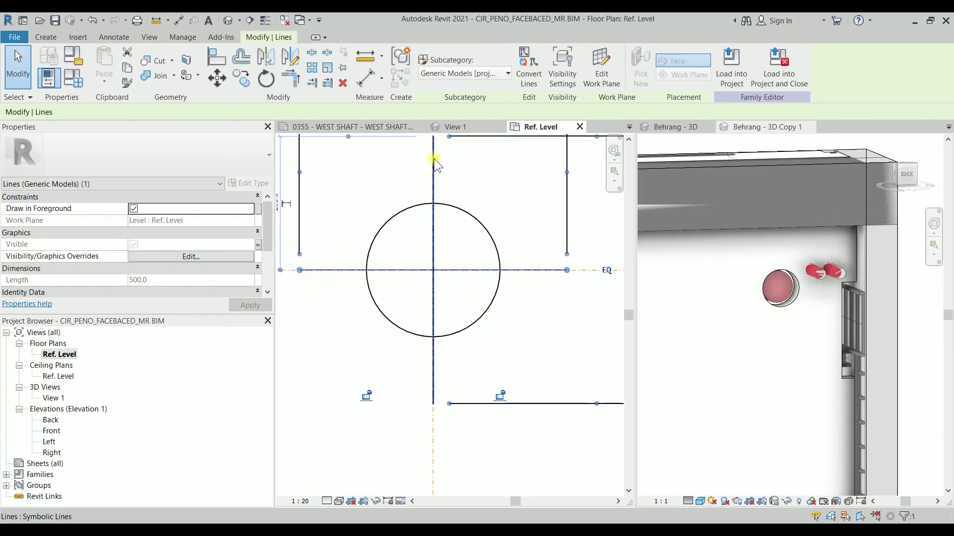
{"action": "left_click", "coordinate": [470, 75]}
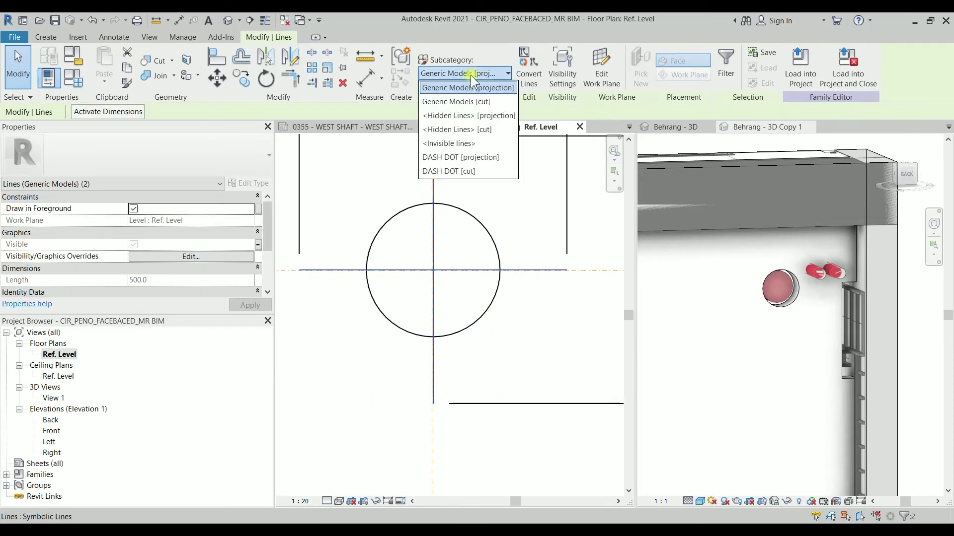
{"action": "left_click", "coordinate": [492, 158]}
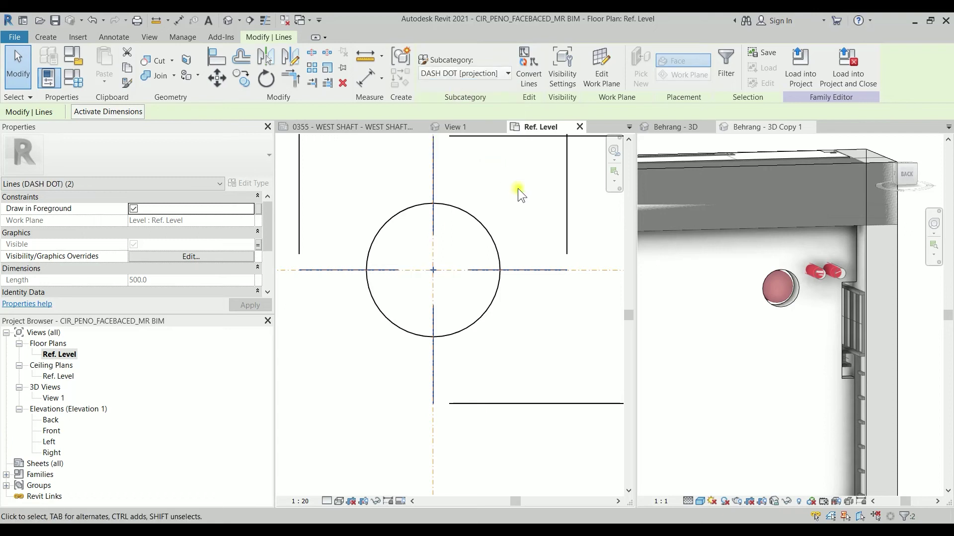
{"action": "left_click", "coordinate": [534, 303]}
{"action": "scroll", "coordinate": [432, 270], "scroll_direction": "up", "scroll_amount": 4}
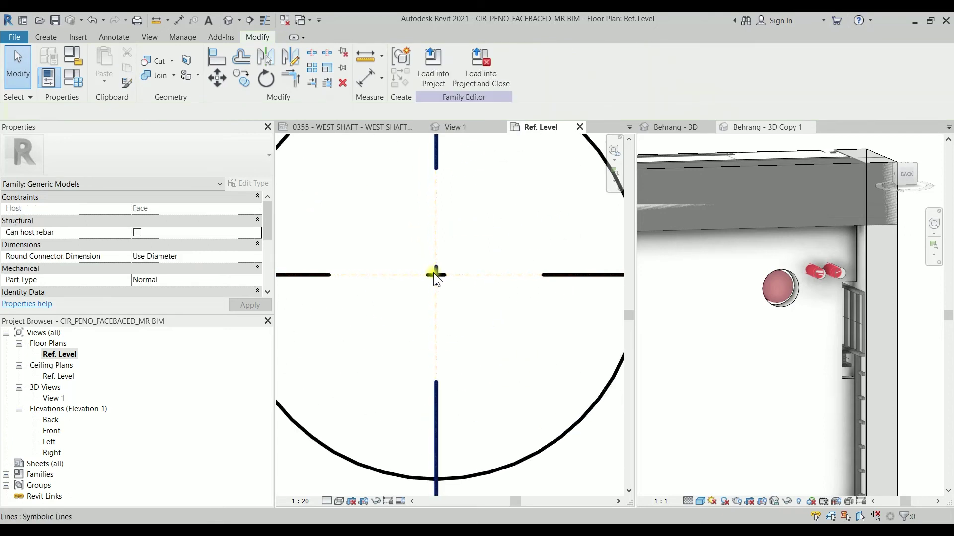
{"action": "scroll", "coordinate": [433, 272], "scroll_direction": "down", "scroll_amount": 7}
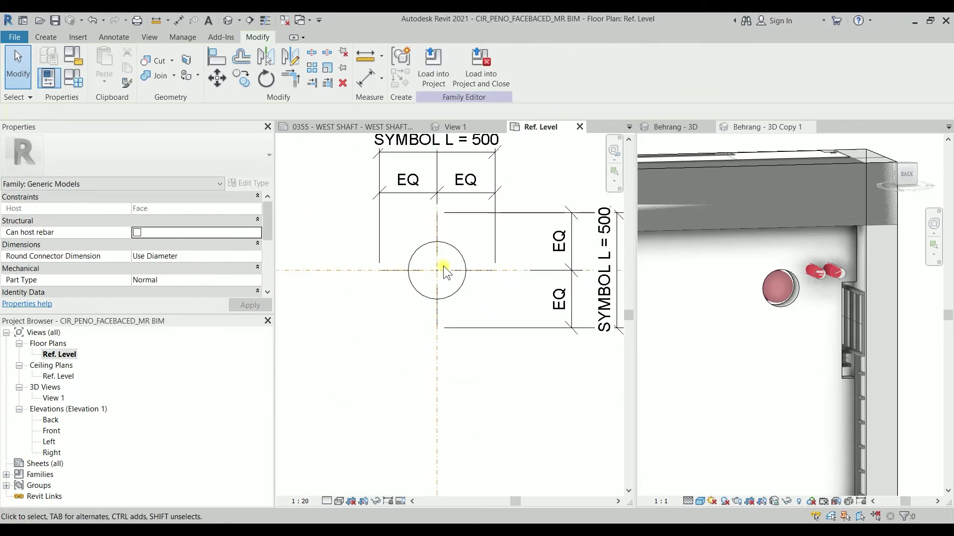
Load the family into the project and close it, overwriting the existing version, and check the symbol on the WSW5 elevation
{"action": "left_click", "coordinate": [488, 226]}
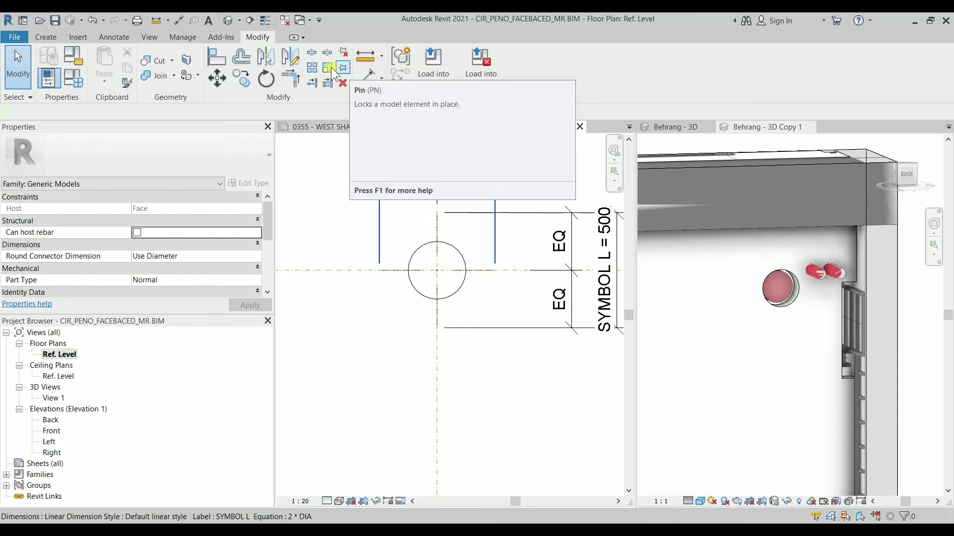
{"action": "left_click", "coordinate": [495, 70]}
{"action": "left_click", "coordinate": [457, 283]}
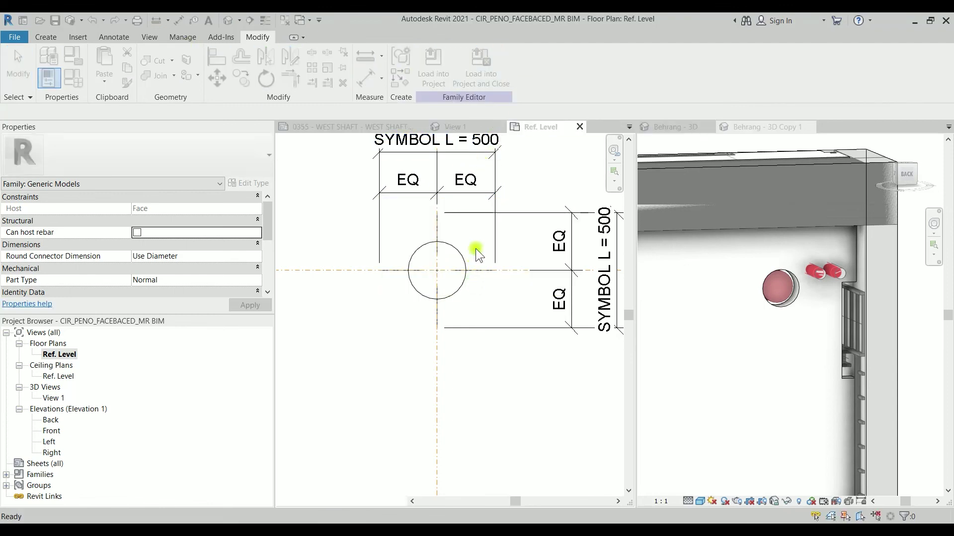
{"action": "left_click", "coordinate": [464, 288]}
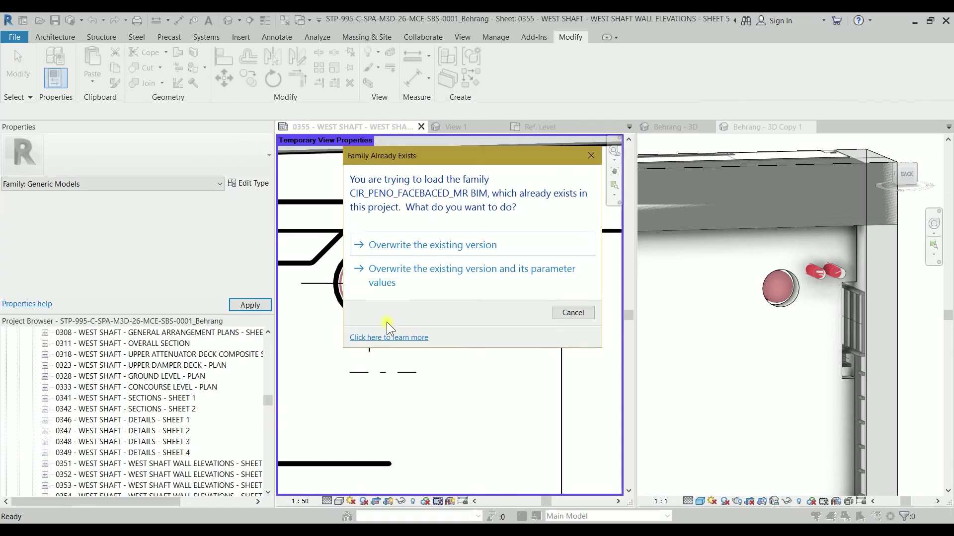
{"action": "left_click", "coordinate": [497, 247]}
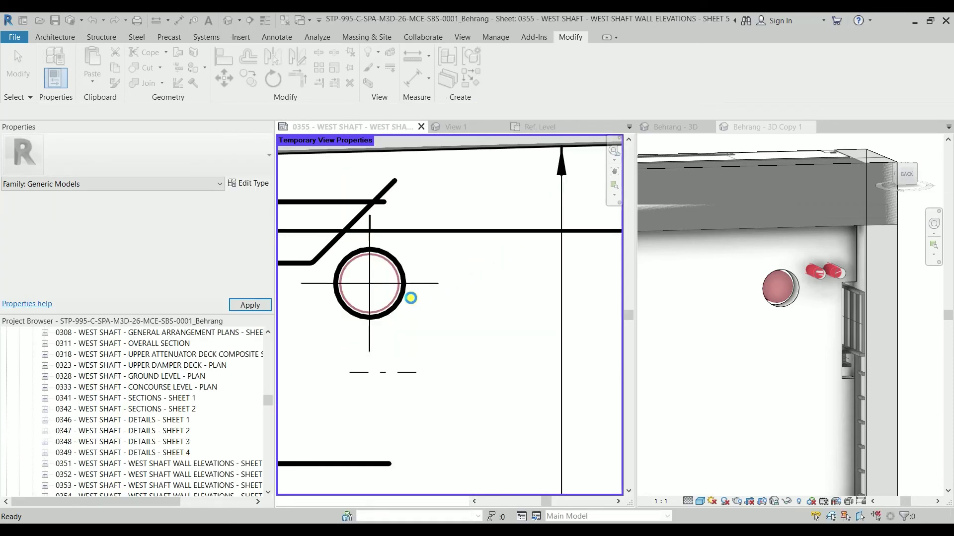
{"action": "left_click", "coordinate": [353, 285]}
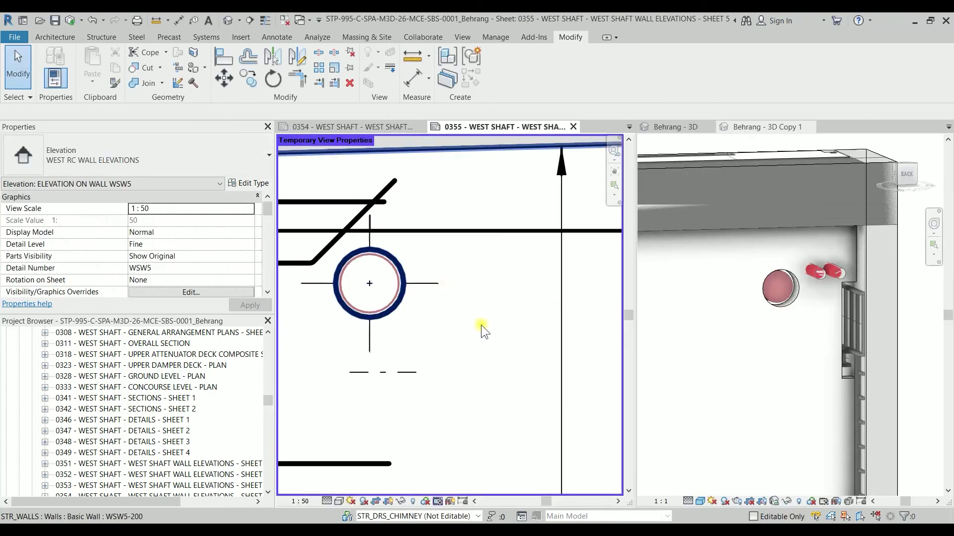
{"action": "scroll", "coordinate": [481, 325], "scroll_direction": "down", "scroll_amount": 2}
{"action": "scroll", "coordinate": [420, 307], "scroll_direction": "up", "scroll_amount": 4}
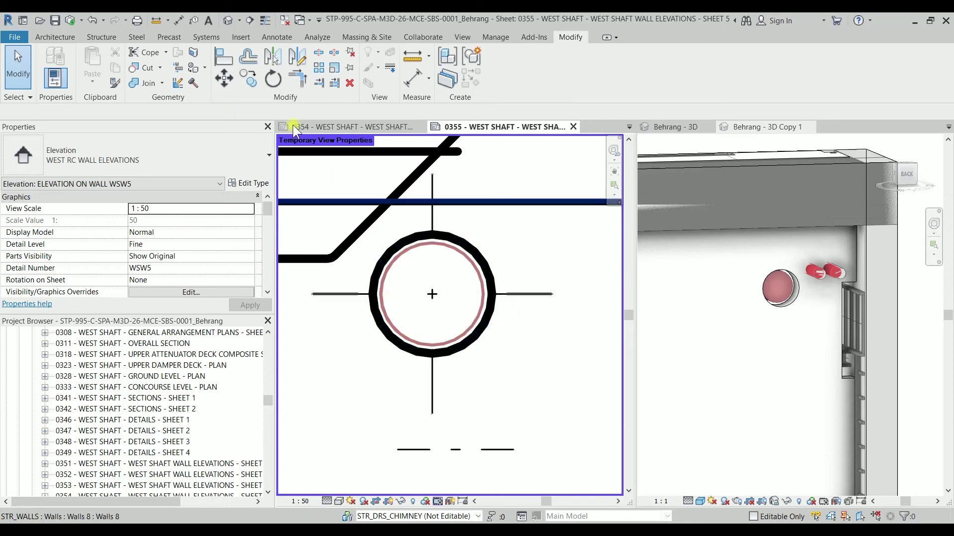
Reopen the placed circular void family from the WSW5 elevation for editing and open its Object Styles
{"action": "left_click", "coordinate": [534, 299]}
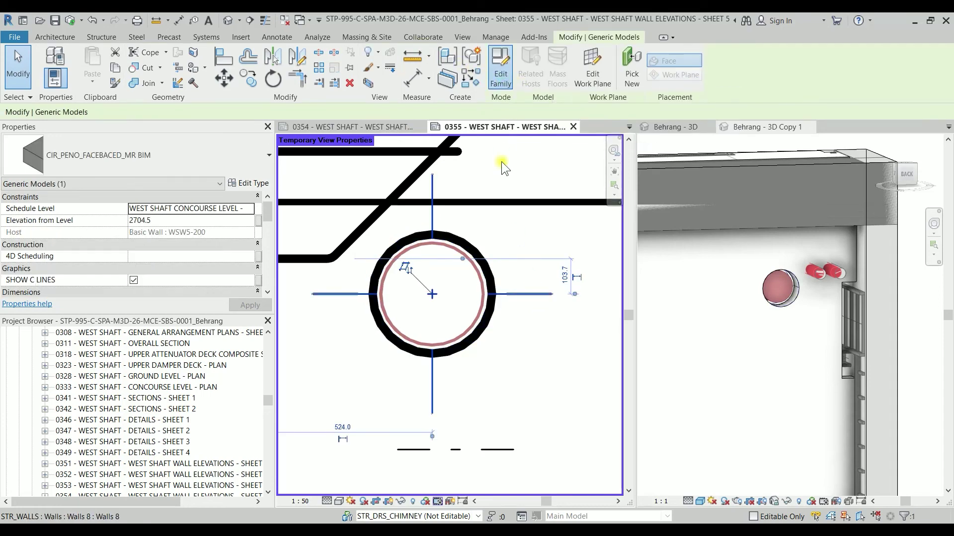
{"action": "left_click", "coordinate": [500, 67]}
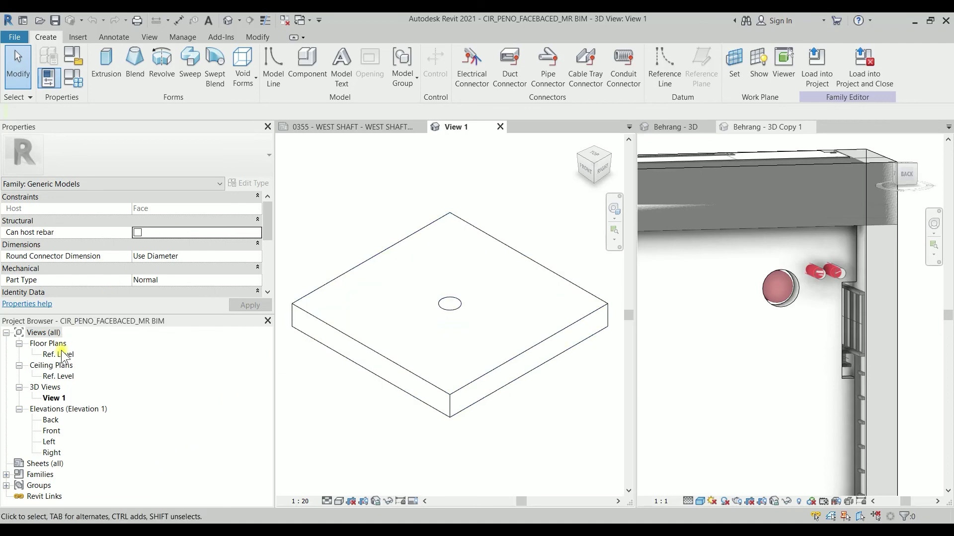
{"action": "left_click", "coordinate": [172, 35]}
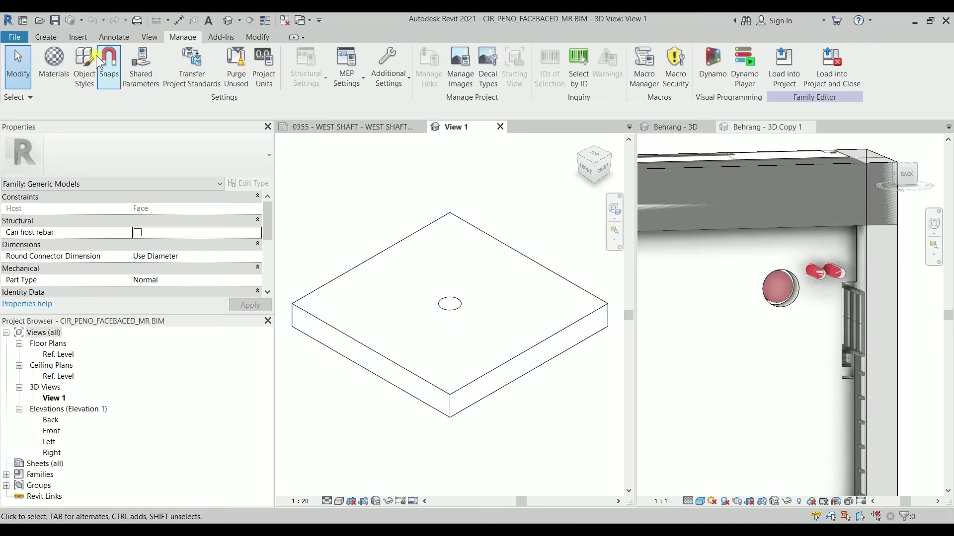
{"action": "left_click", "coordinate": [82, 65]}
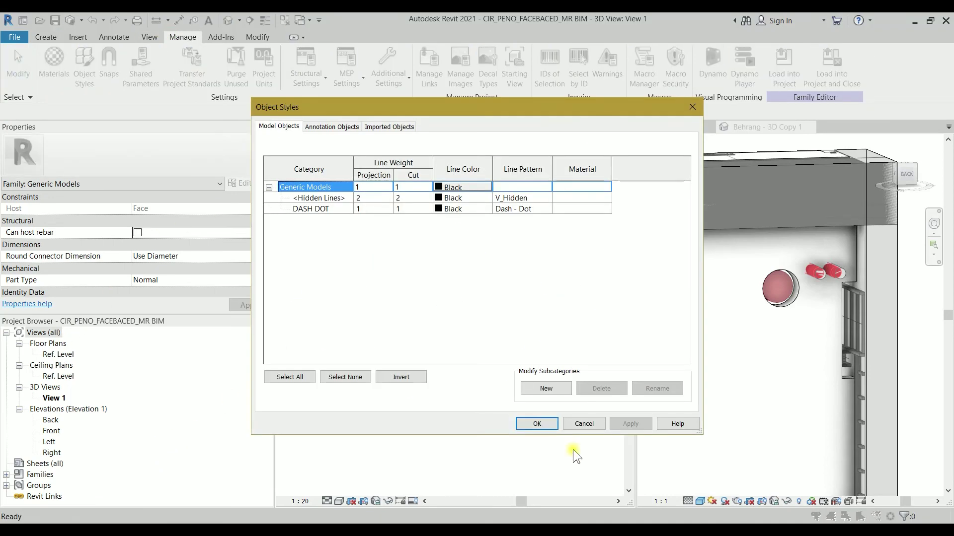
Set the line pattern of the family's DASH DOT subcategory to Dash and apply the change
{"action": "left_click", "coordinate": [381, 208]}
{"action": "left_click", "coordinate": [538, 209]}
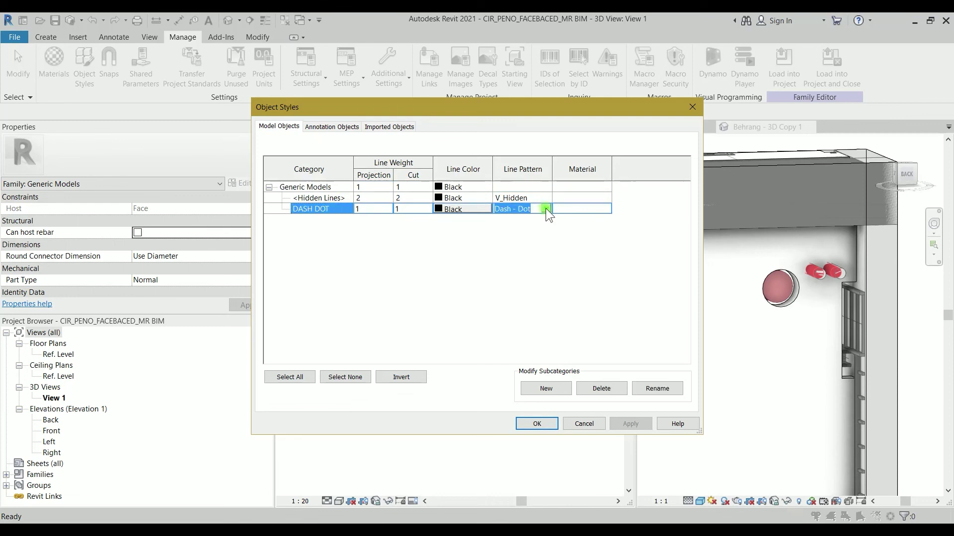
{"action": "left_click", "coordinate": [535, 226]}
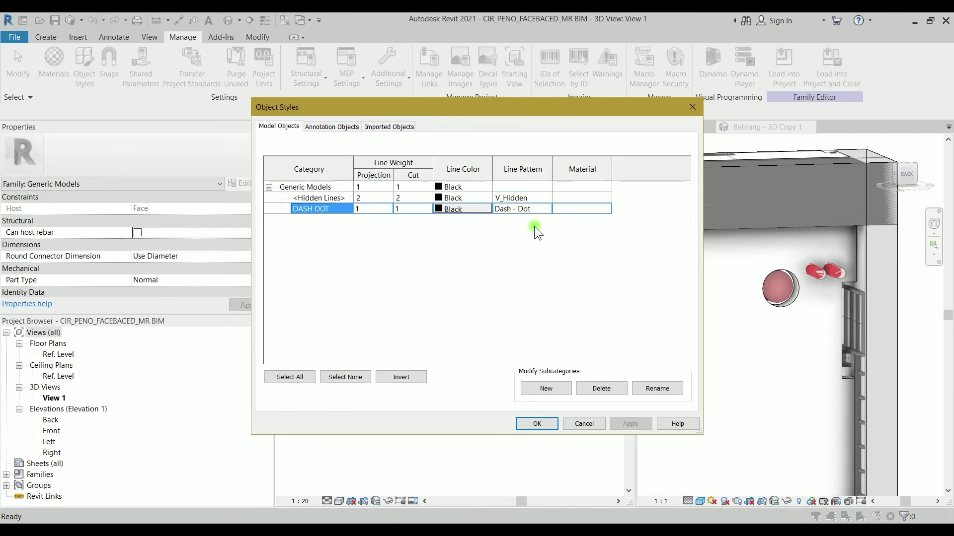
{"action": "left_click", "coordinate": [548, 208]}
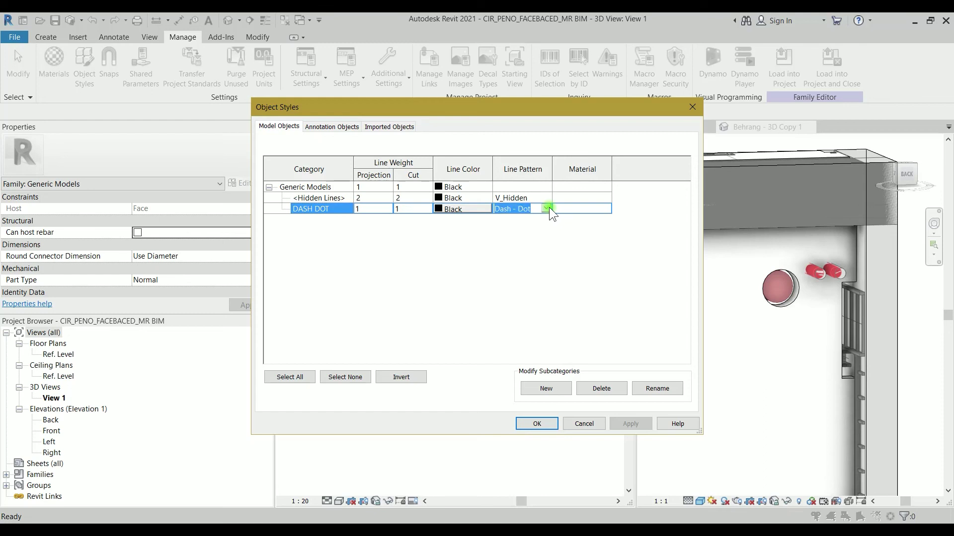
{"action": "left_click", "coordinate": [549, 207]}
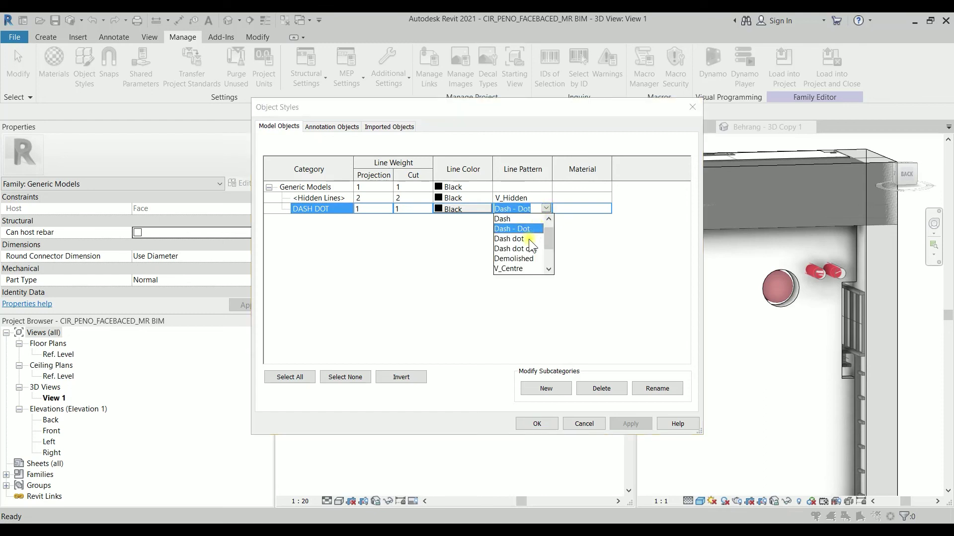
{"action": "scroll", "coordinate": [528, 240], "scroll_direction": "up", "scroll_amount": 1}
{"action": "left_click", "coordinate": [516, 227]}
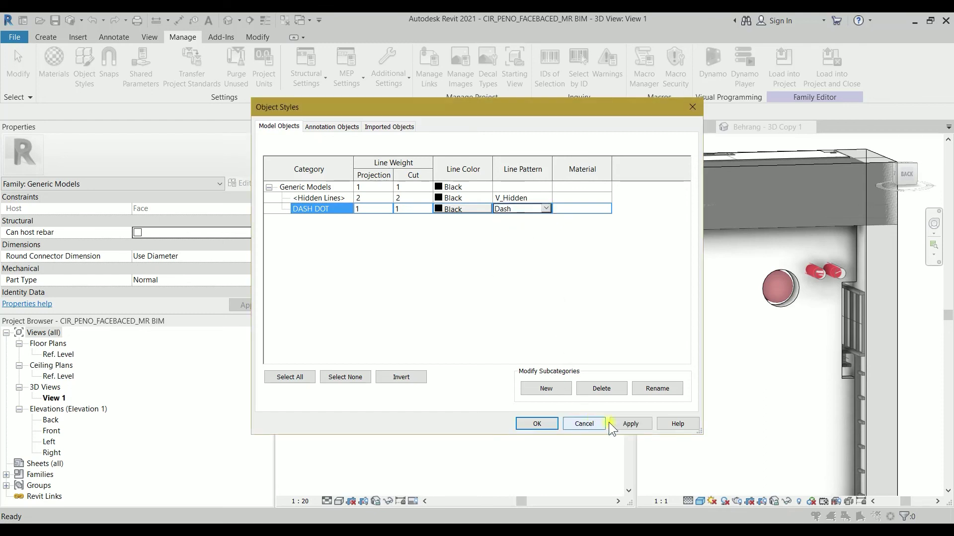
{"action": "left_click", "coordinate": [631, 424]}
{"action": "left_click", "coordinate": [545, 425]}
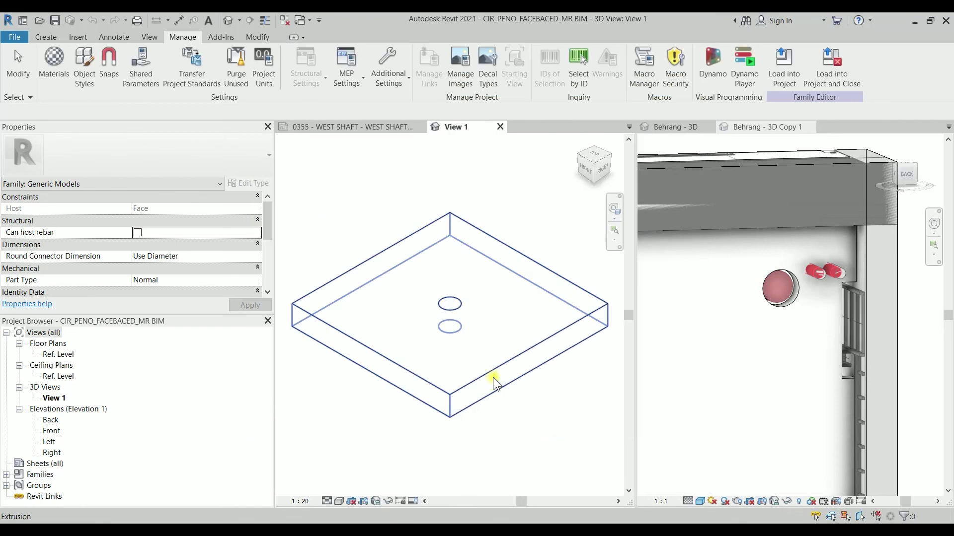
Check the symbol lines in the Ref. Level plan and reload the family into the project, overwriting the existing version and its parameter values
{"action": "double_click", "coordinate": [58, 354]}
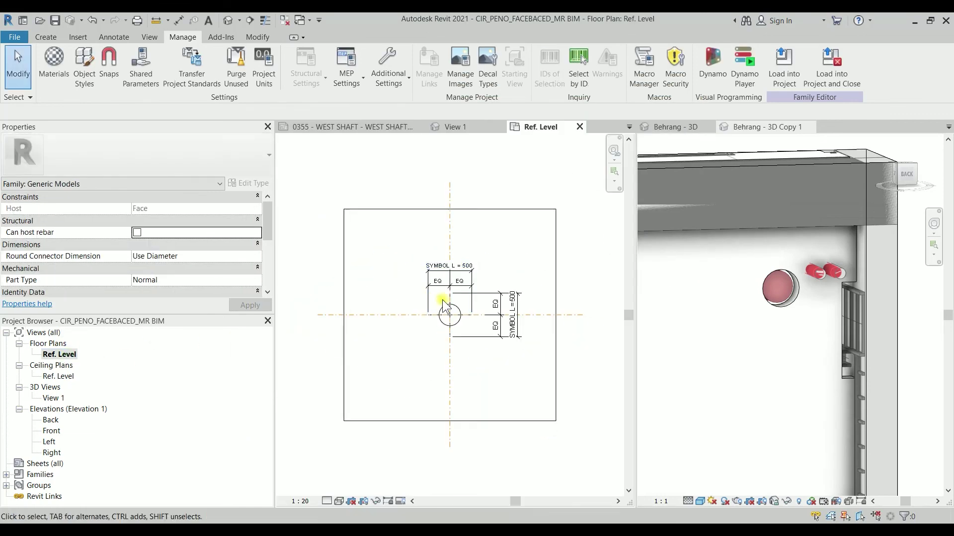
{"action": "scroll", "coordinate": [443, 303], "scroll_direction": "up", "scroll_amount": 5}
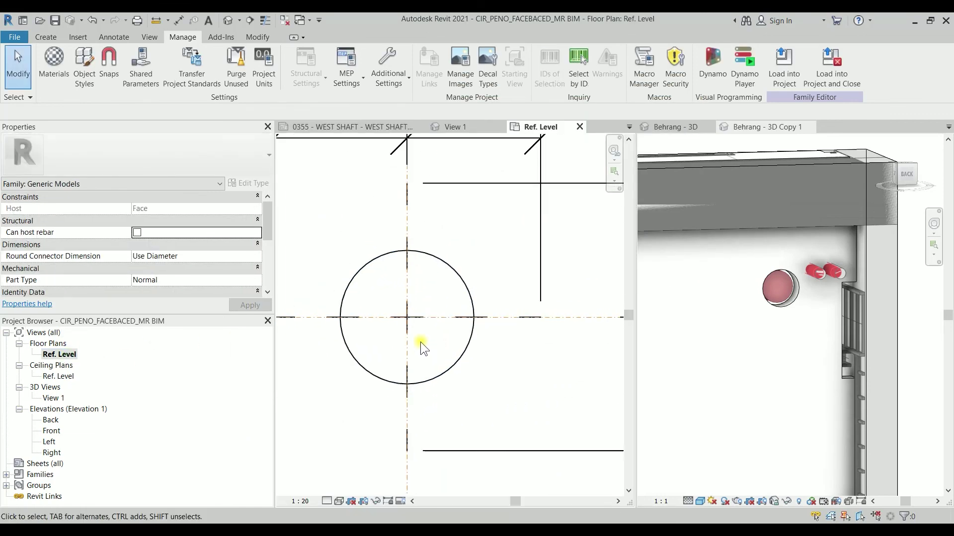
{"action": "scroll", "coordinate": [421, 341], "scroll_direction": "down", "scroll_amount": 1}
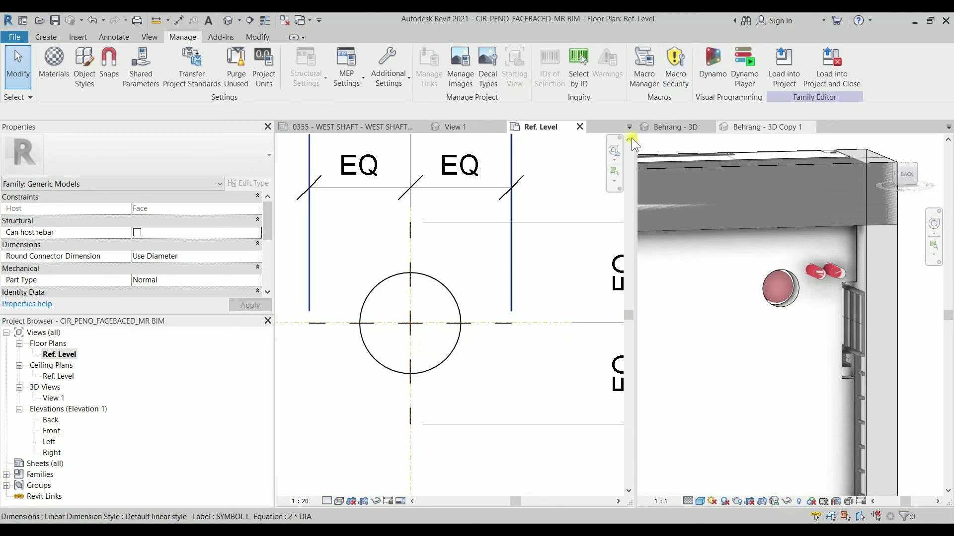
{"action": "left_click", "coordinate": [817, 79]}
{"action": "left_click", "coordinate": [458, 282]}
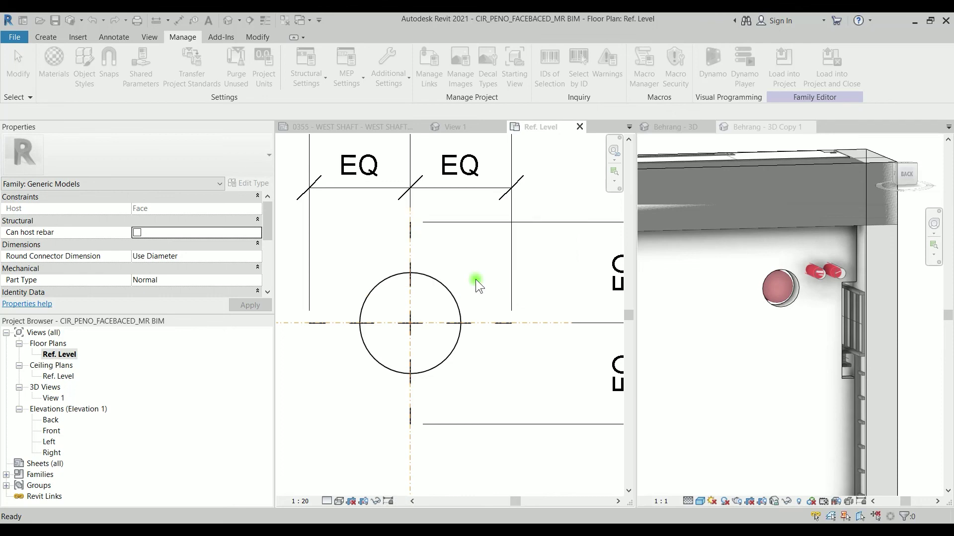
{"action": "left_click", "coordinate": [471, 291]}
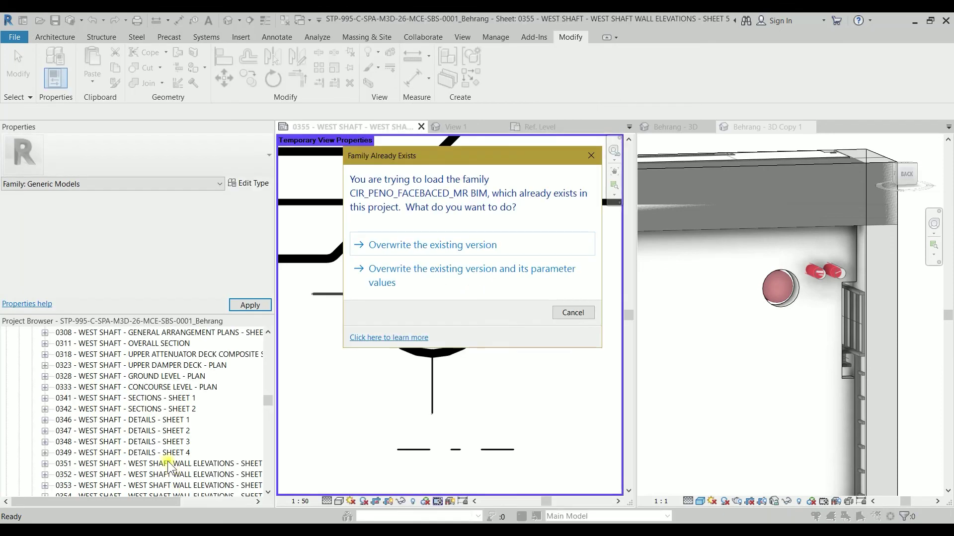
{"action": "left_click", "coordinate": [407, 264]}
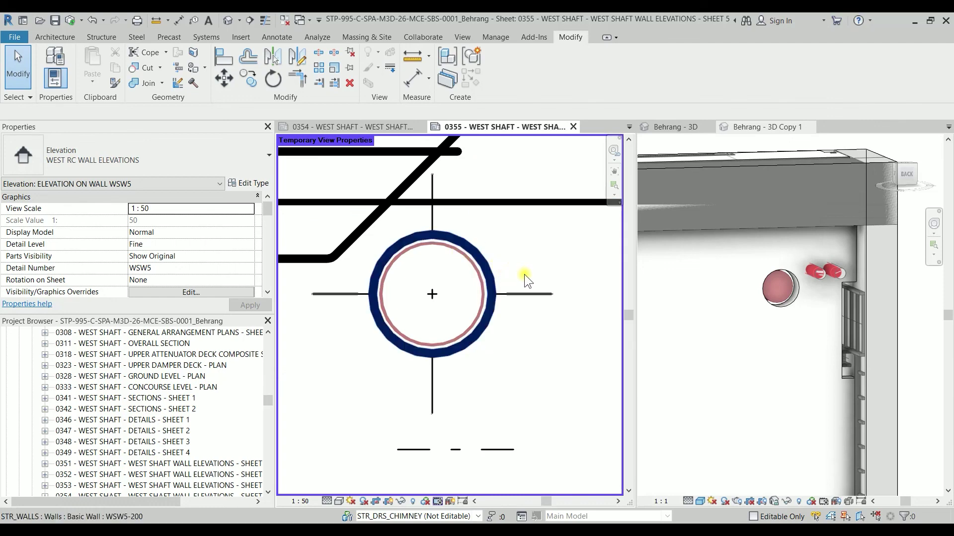
Examine the void's centre-line symbol against the wall and reinforcement in the WSW5 elevation, from close up to the full elevation
{"action": "left_click", "coordinate": [522, 337]}
{"action": "scroll", "coordinate": [523, 337], "scroll_direction": "down", "scroll_amount": 2}
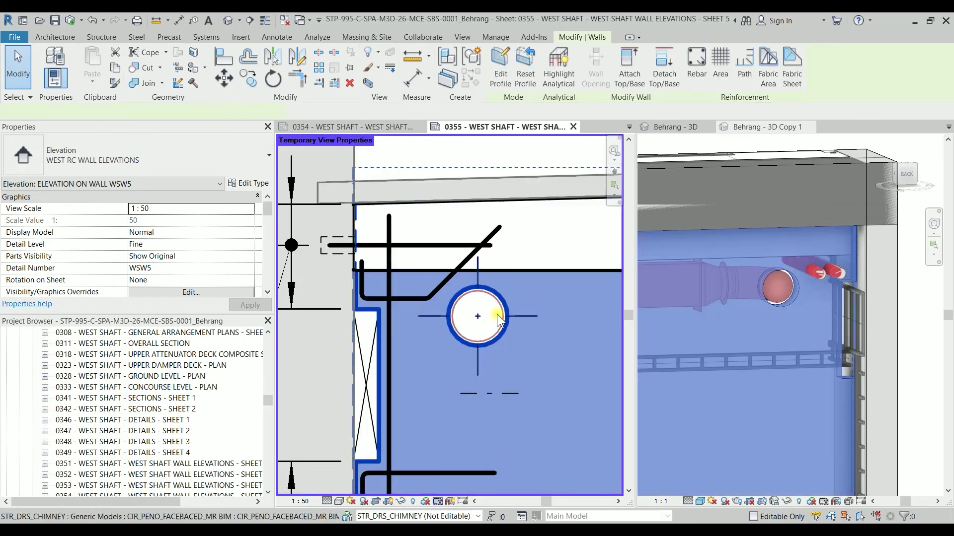
{"action": "left_click", "coordinate": [497, 314]}
{"action": "scroll", "coordinate": [535, 326], "scroll_direction": "down", "scroll_amount": 1}
{"action": "middle_click_drag", "start_coordinate": [543, 339], "coordinate": [432, 321]}
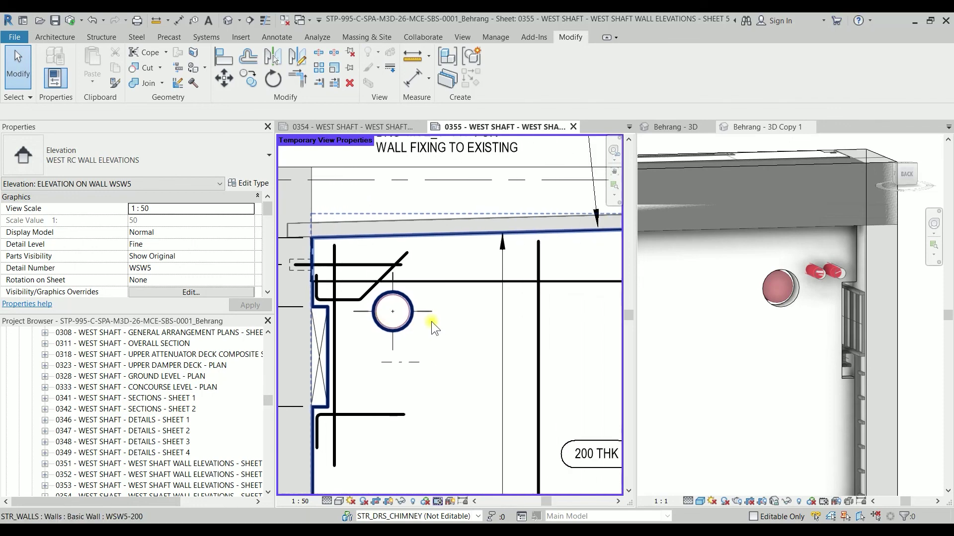
{"action": "scroll", "coordinate": [432, 314], "scroll_direction": "down", "scroll_amount": 2}
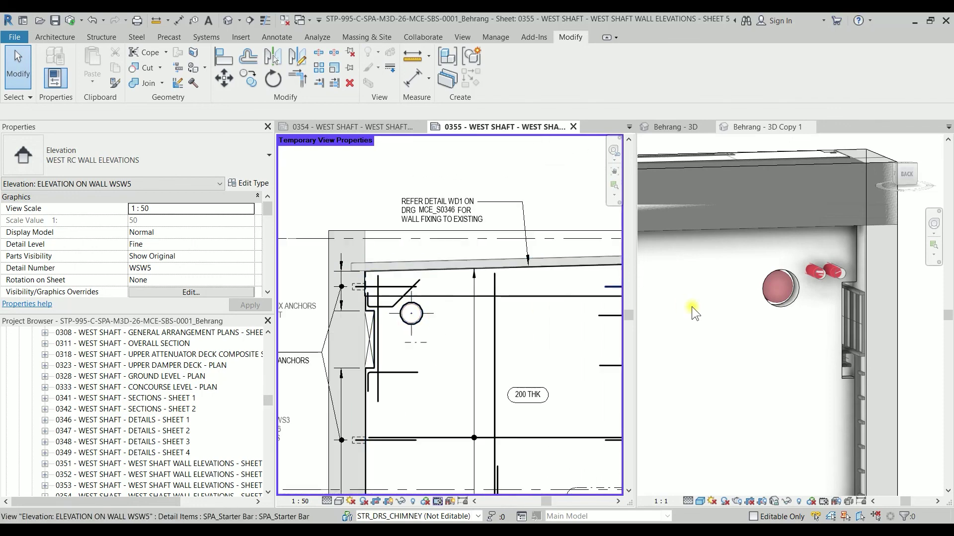
{"action": "left_click", "coordinate": [431, 311]}
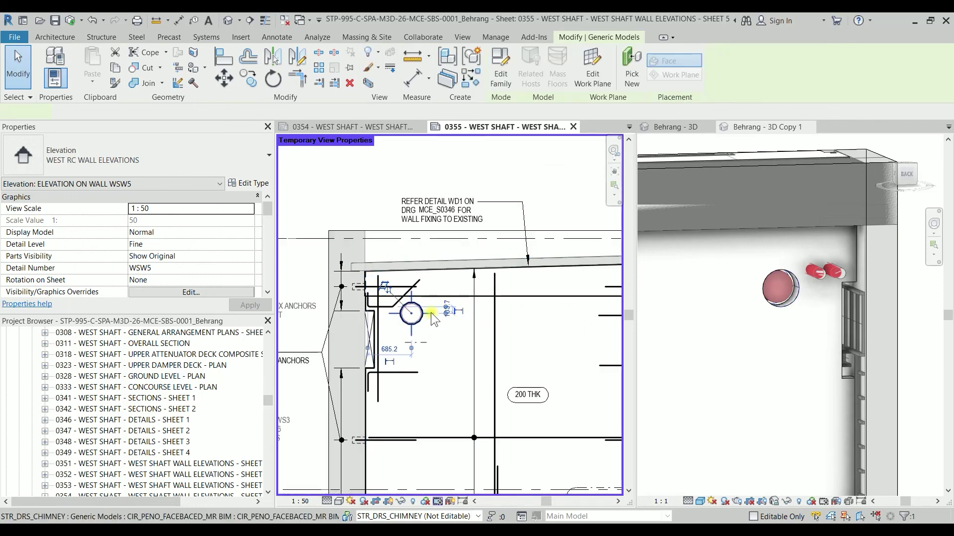
{"action": "scroll", "coordinate": [445, 329], "scroll_direction": "down", "scroll_amount": 2}
{"action": "middle_click_drag", "start_coordinate": [455, 341], "coordinate": [394, 302]}
{"action": "left_click", "coordinate": [434, 292]}
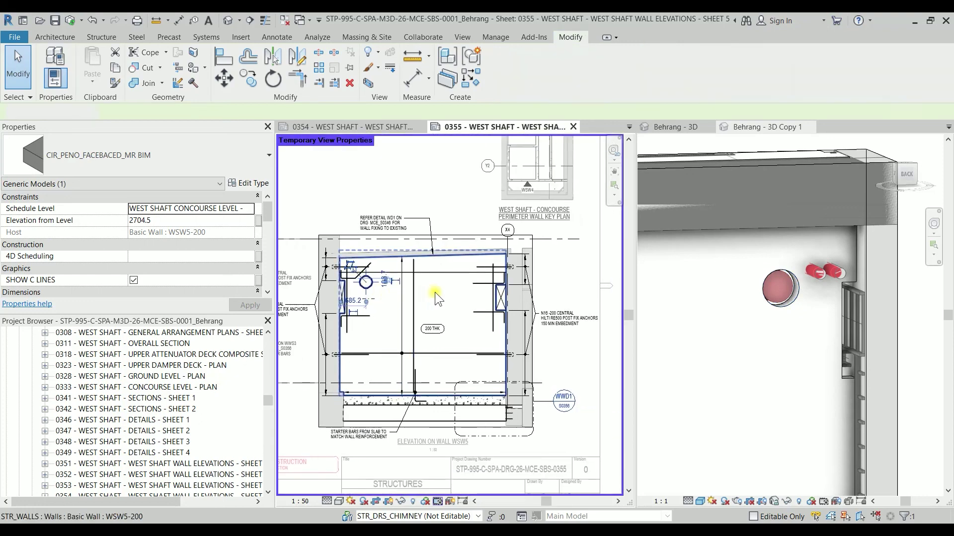